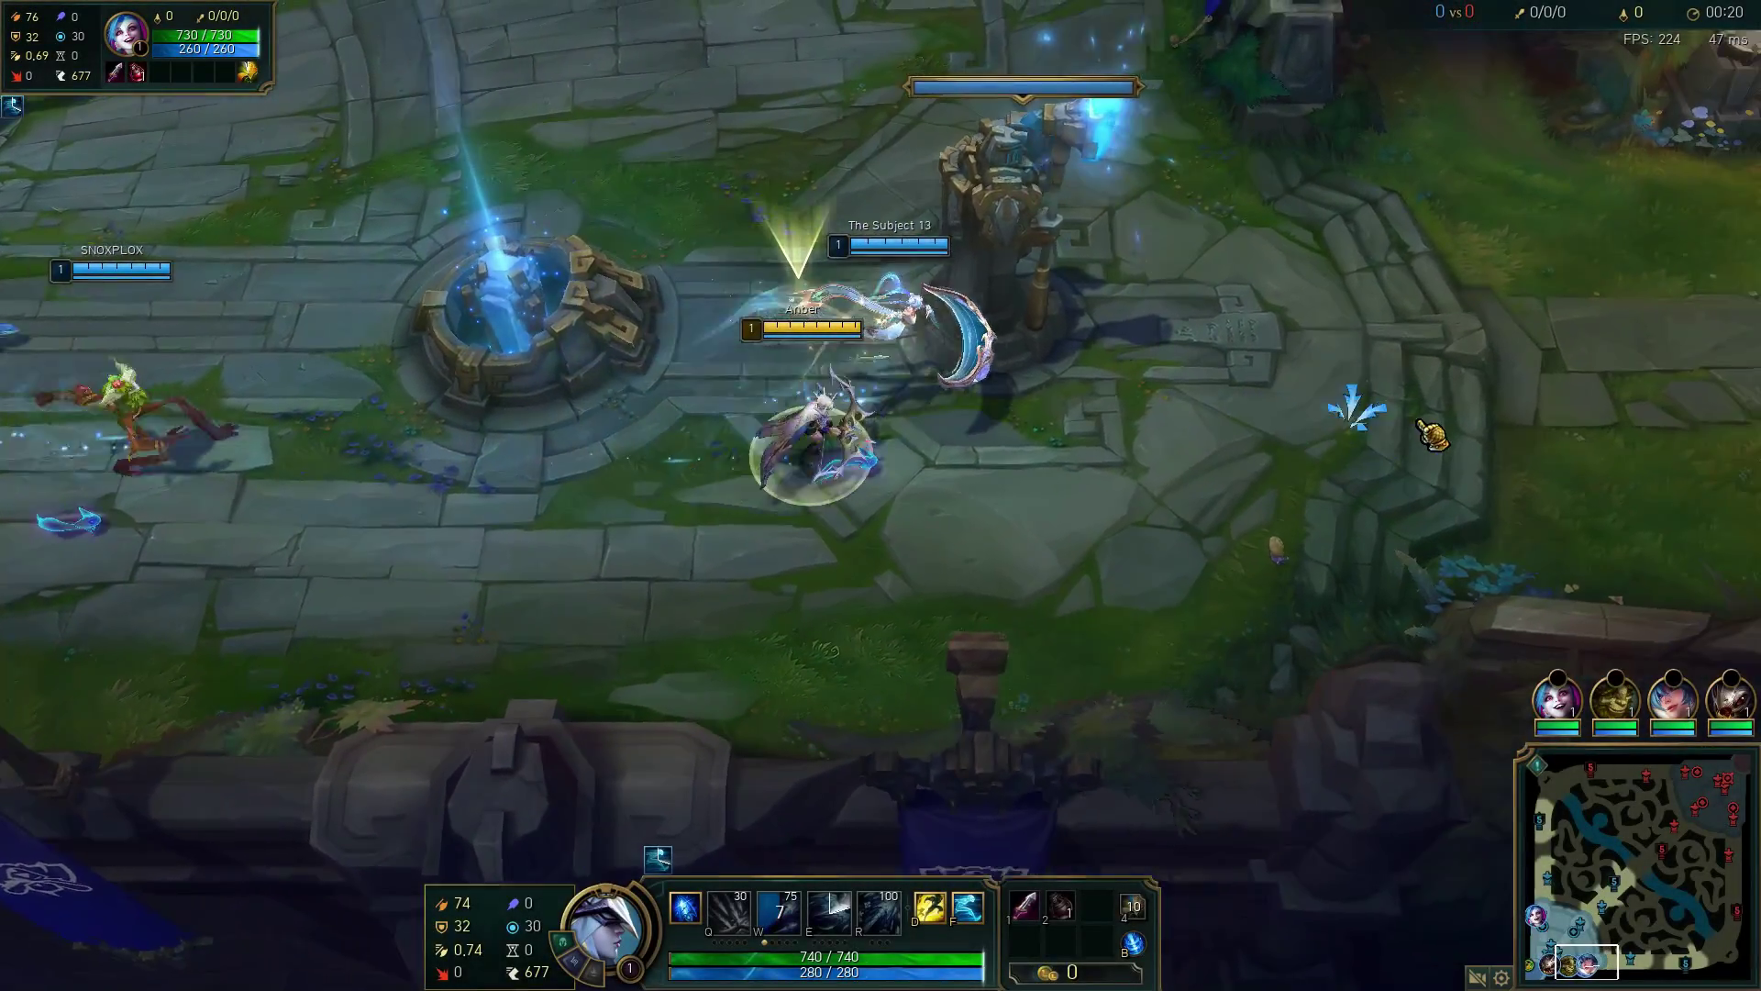
Step: Walk the champion right across the lane and show an emote
right_click(1423, 425)
right_click(1423, 427)
right_click(1349, 383)
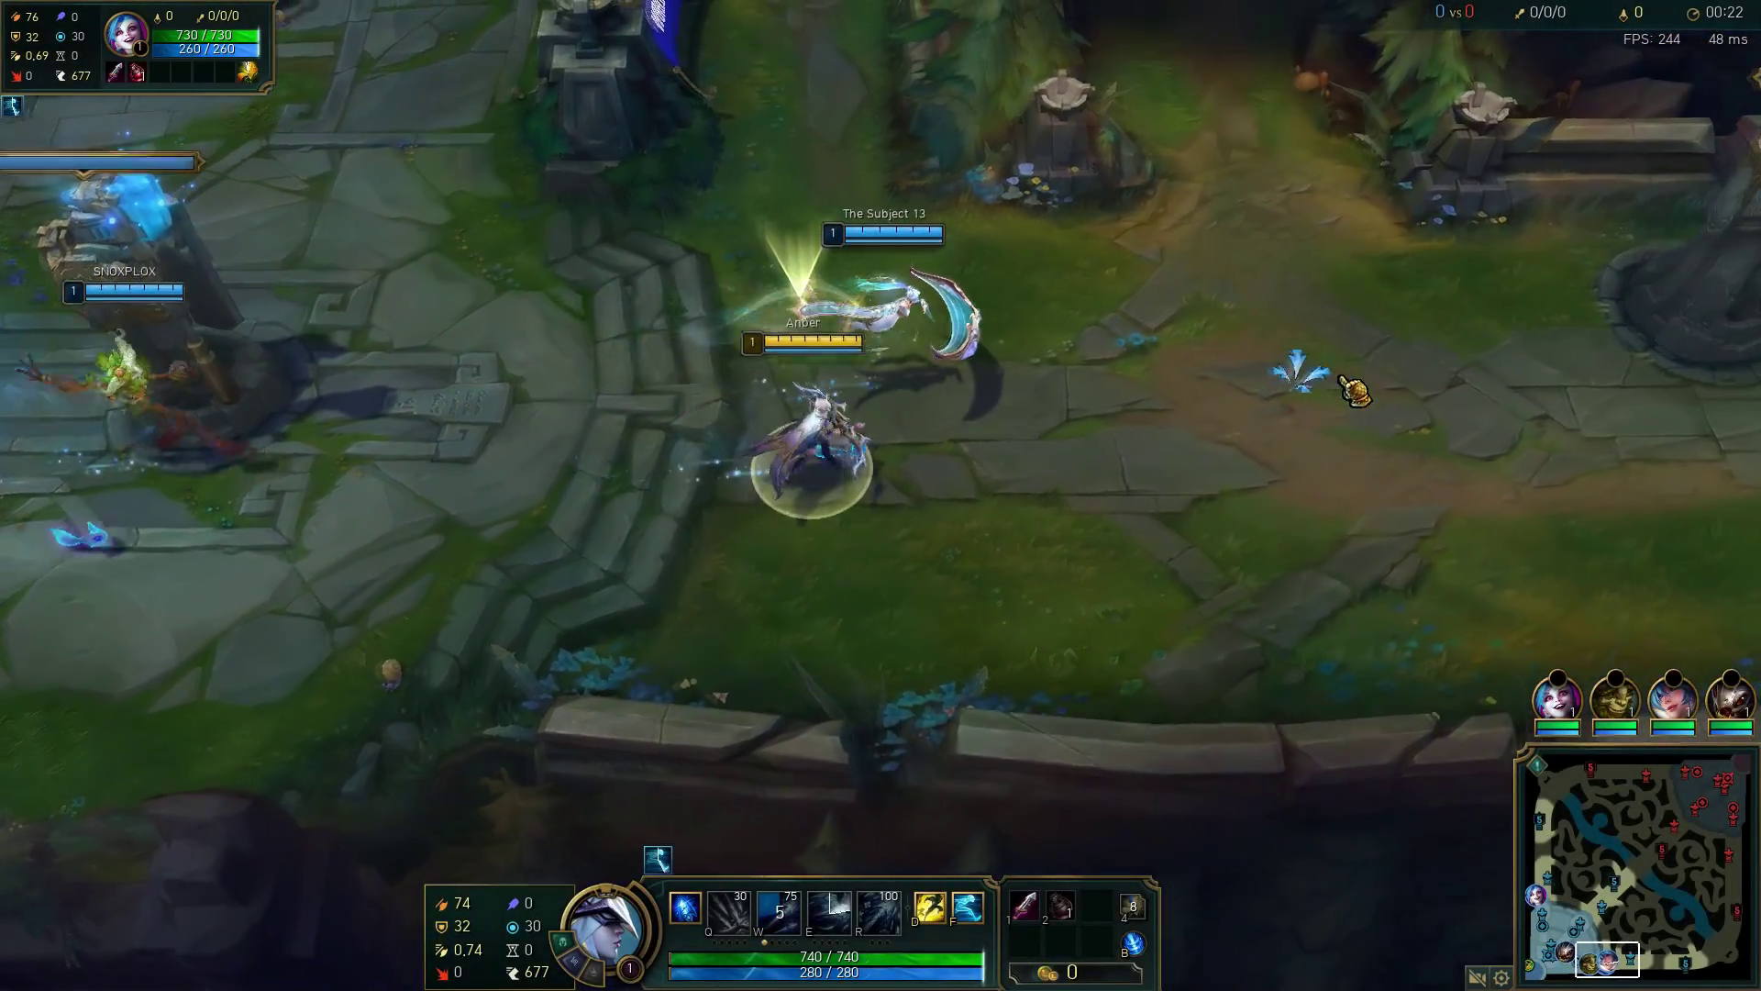
key(t)
key(t)
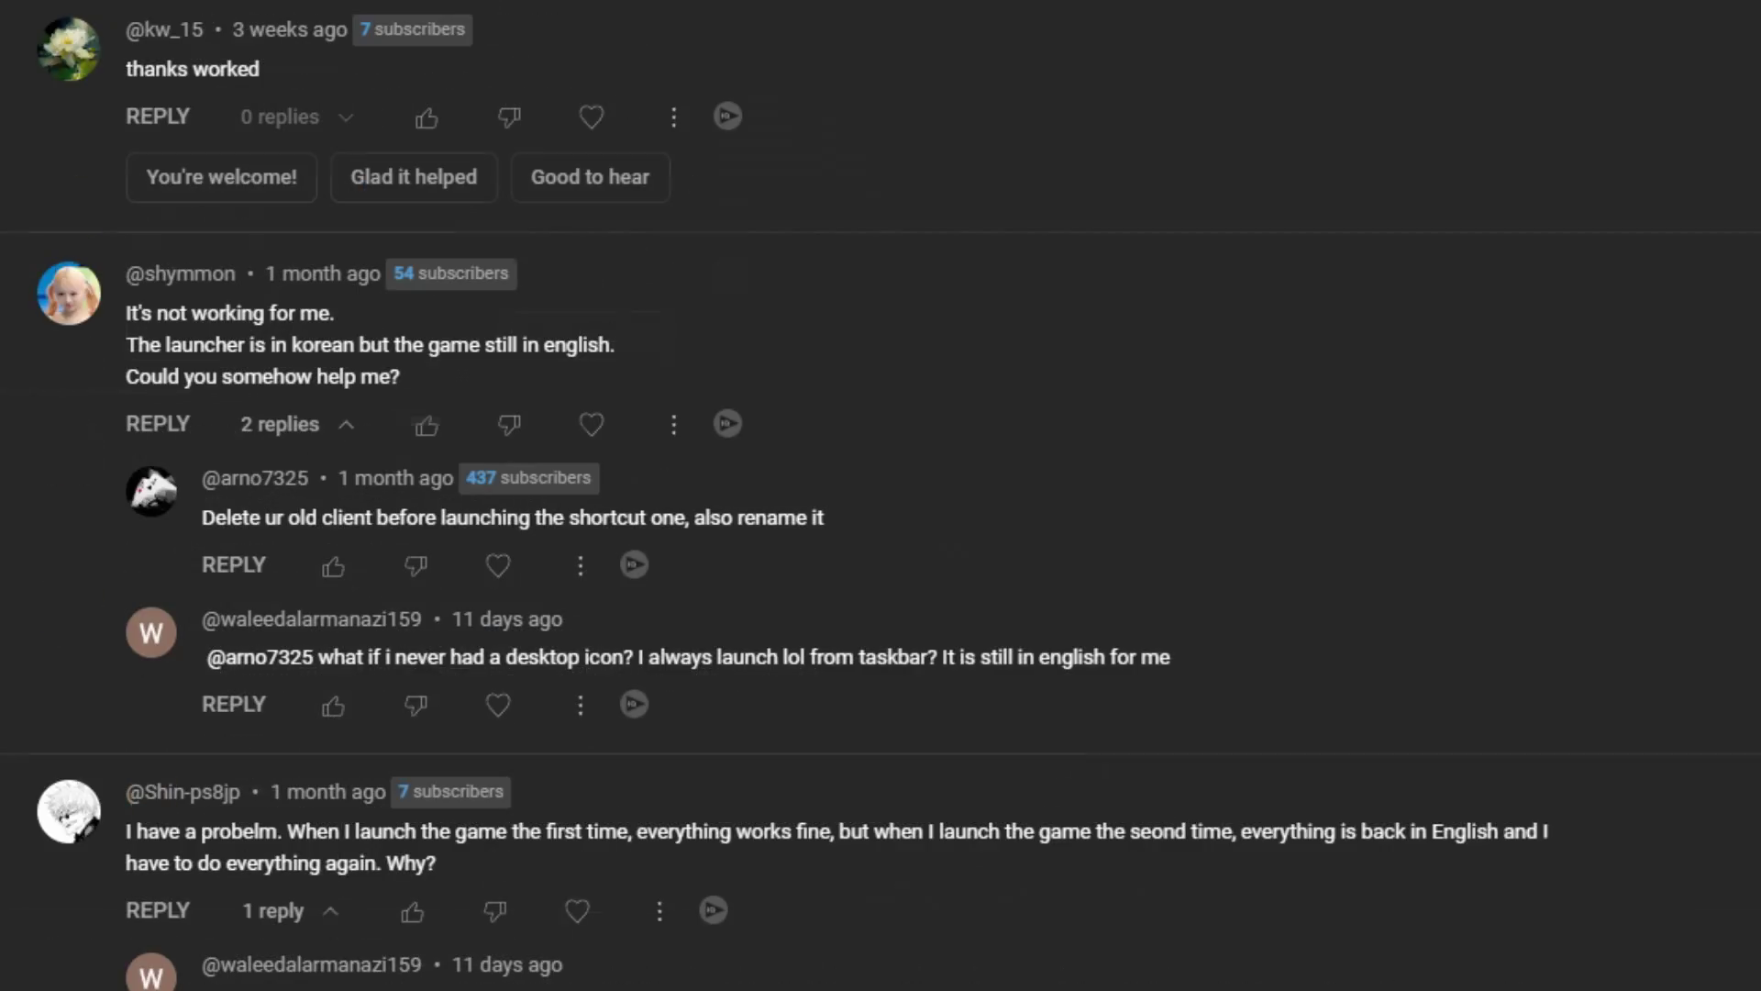
scroll(1160, 250, down, 9)
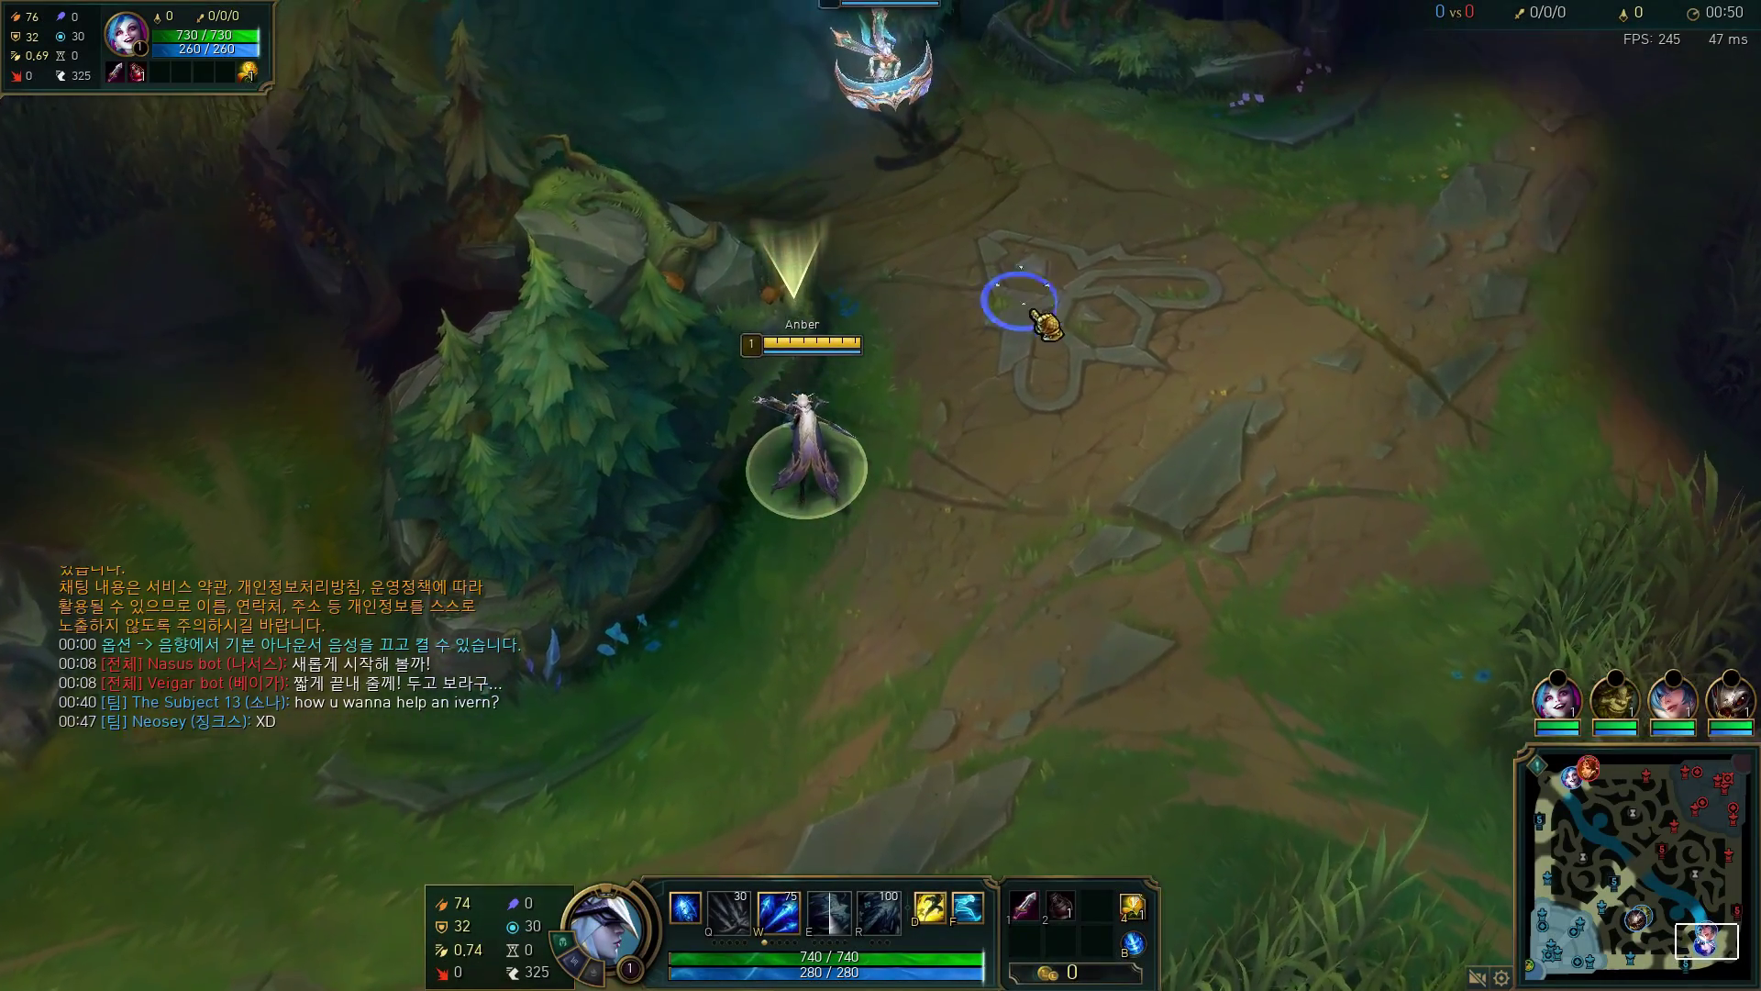
Step: Reposition the champion along the jungle path and up through the lane
right_click(1128, 346)
right_click(688, 492)
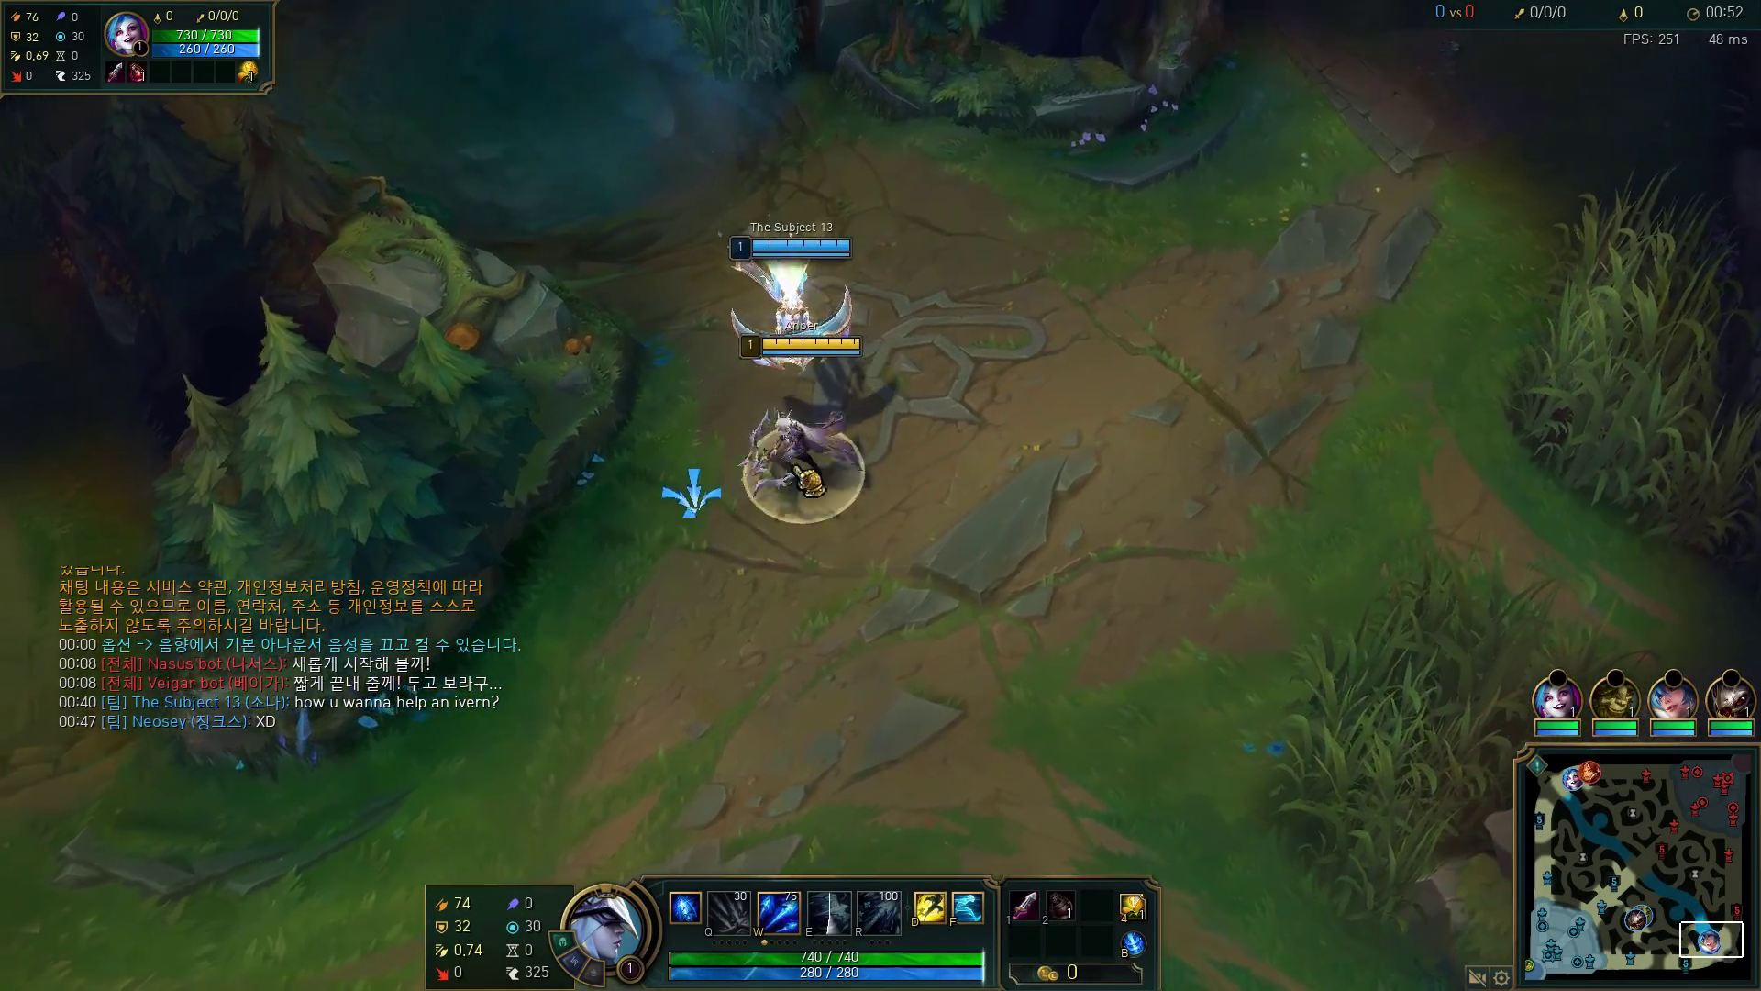
right_click(954, 393)
right_click(1123, 280)
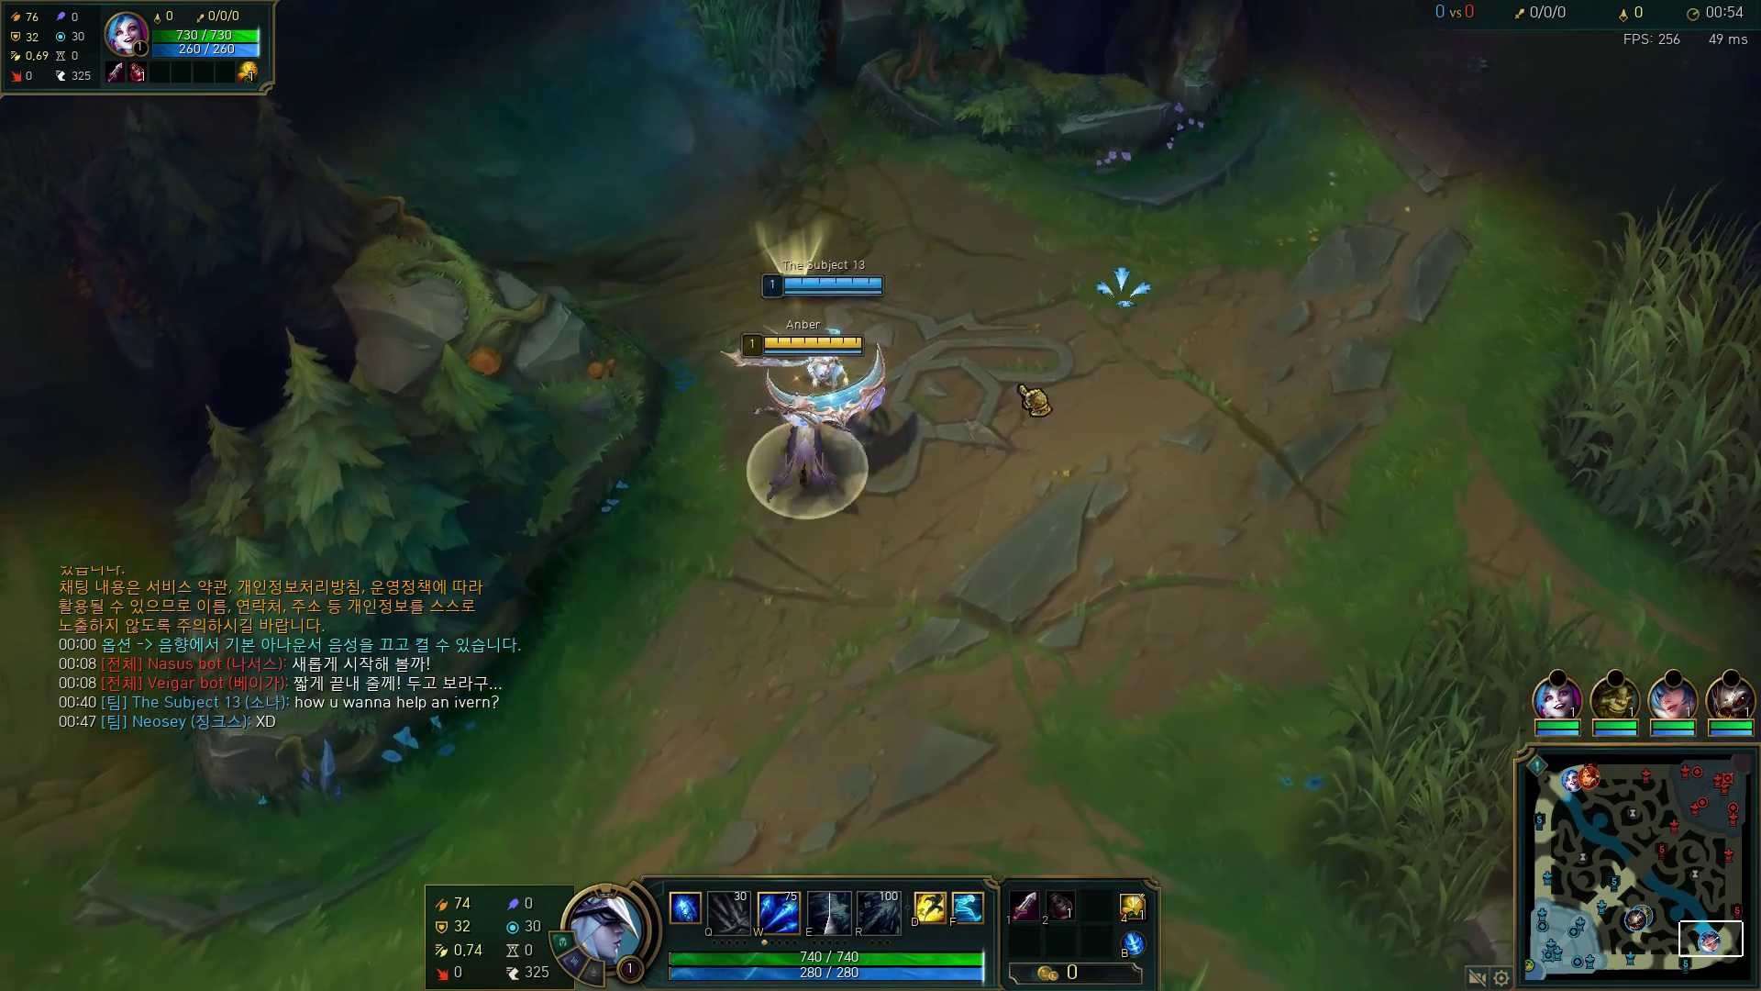
right_click(658, 600)
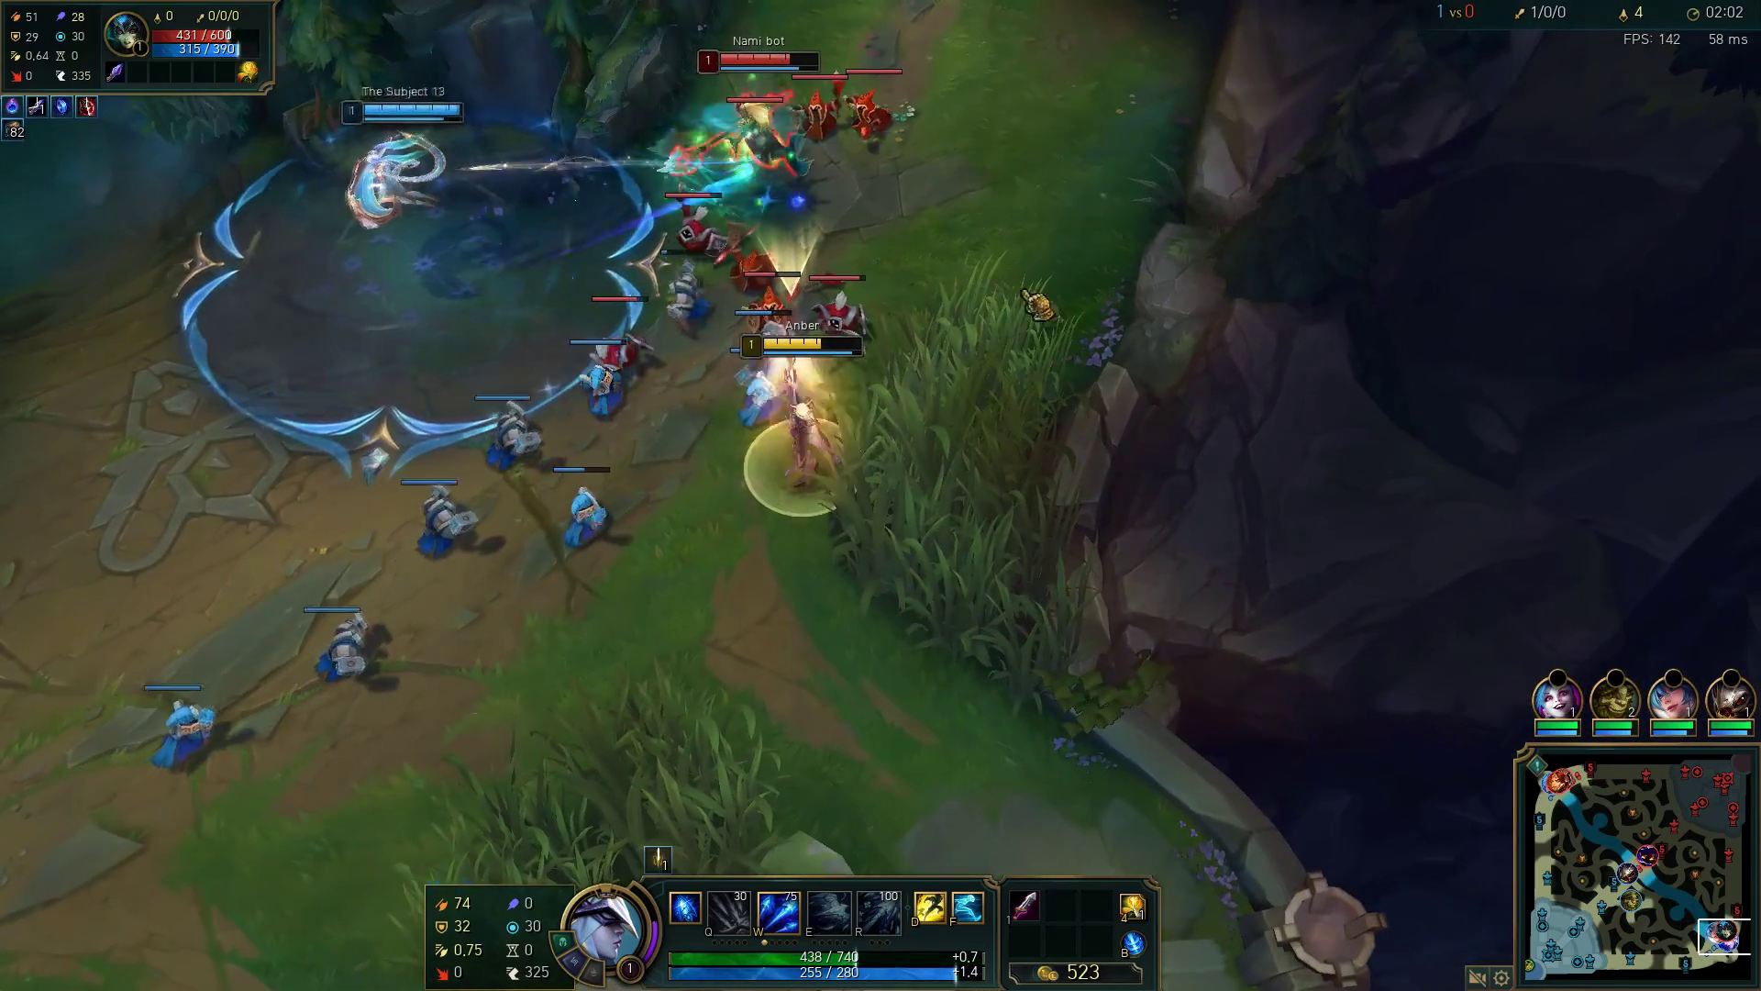
right_click(1026, 287)
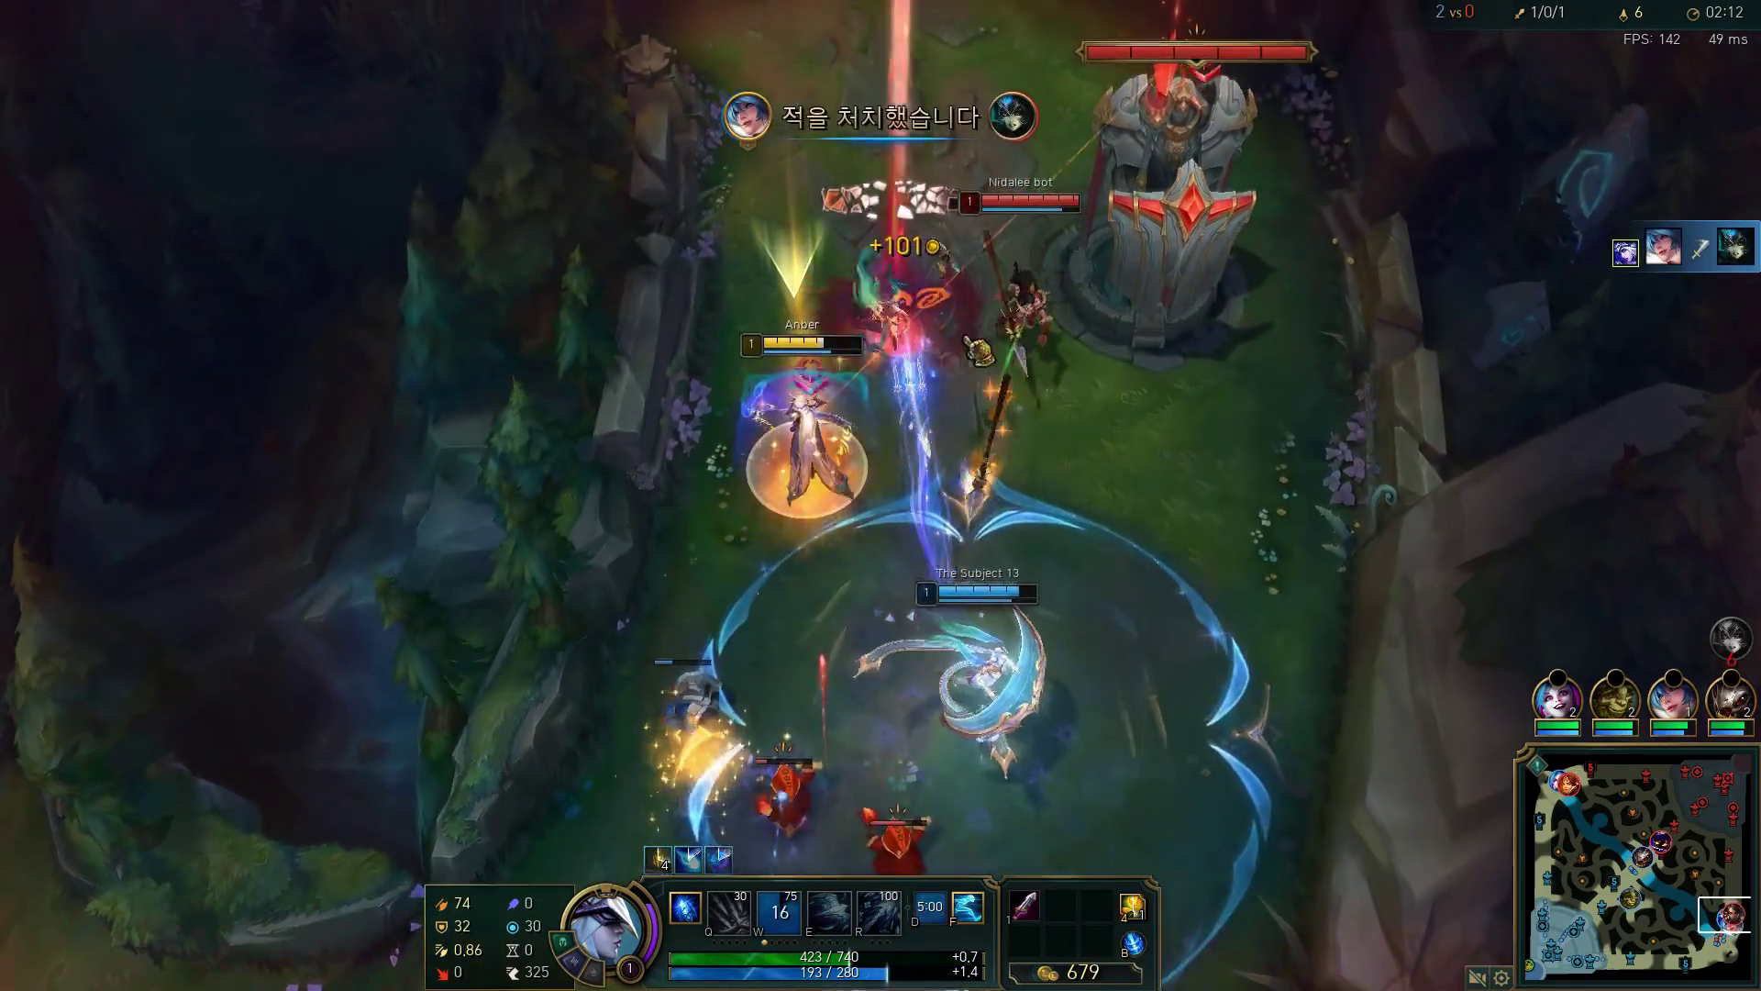
Step: Attack and chase Nidalee to her tower, cast W, secure the kill, then hit minions
right_click(977, 349)
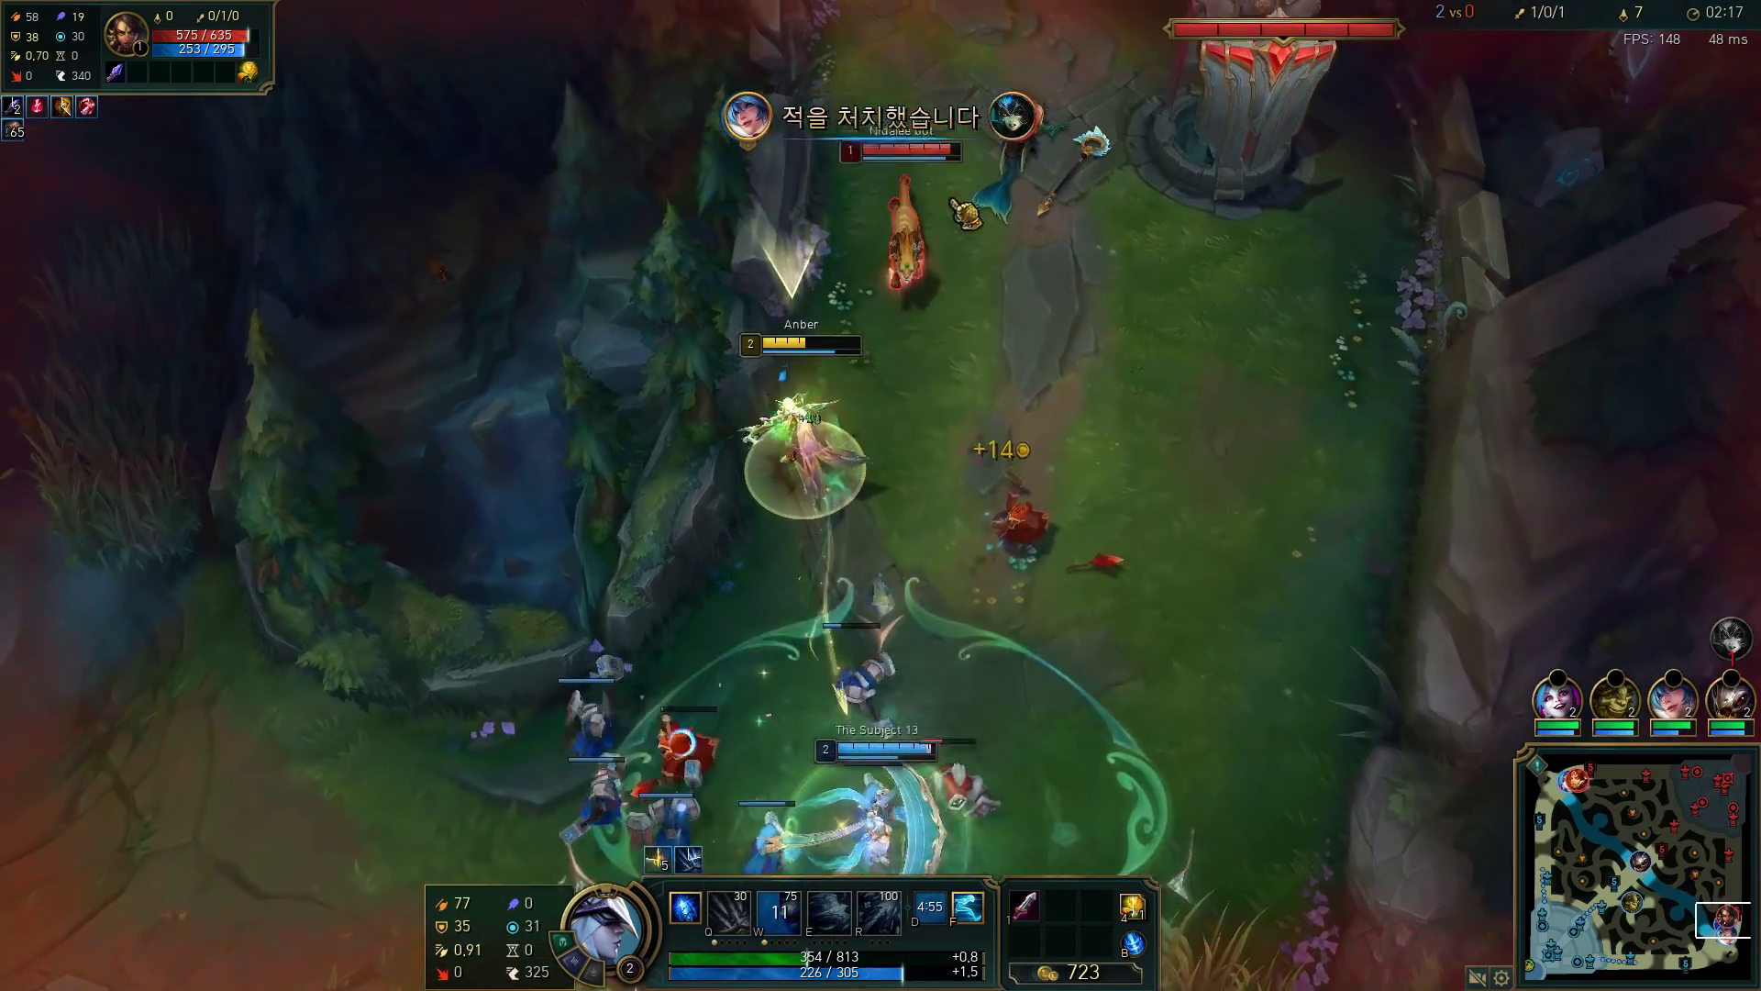
right_click(958, 211)
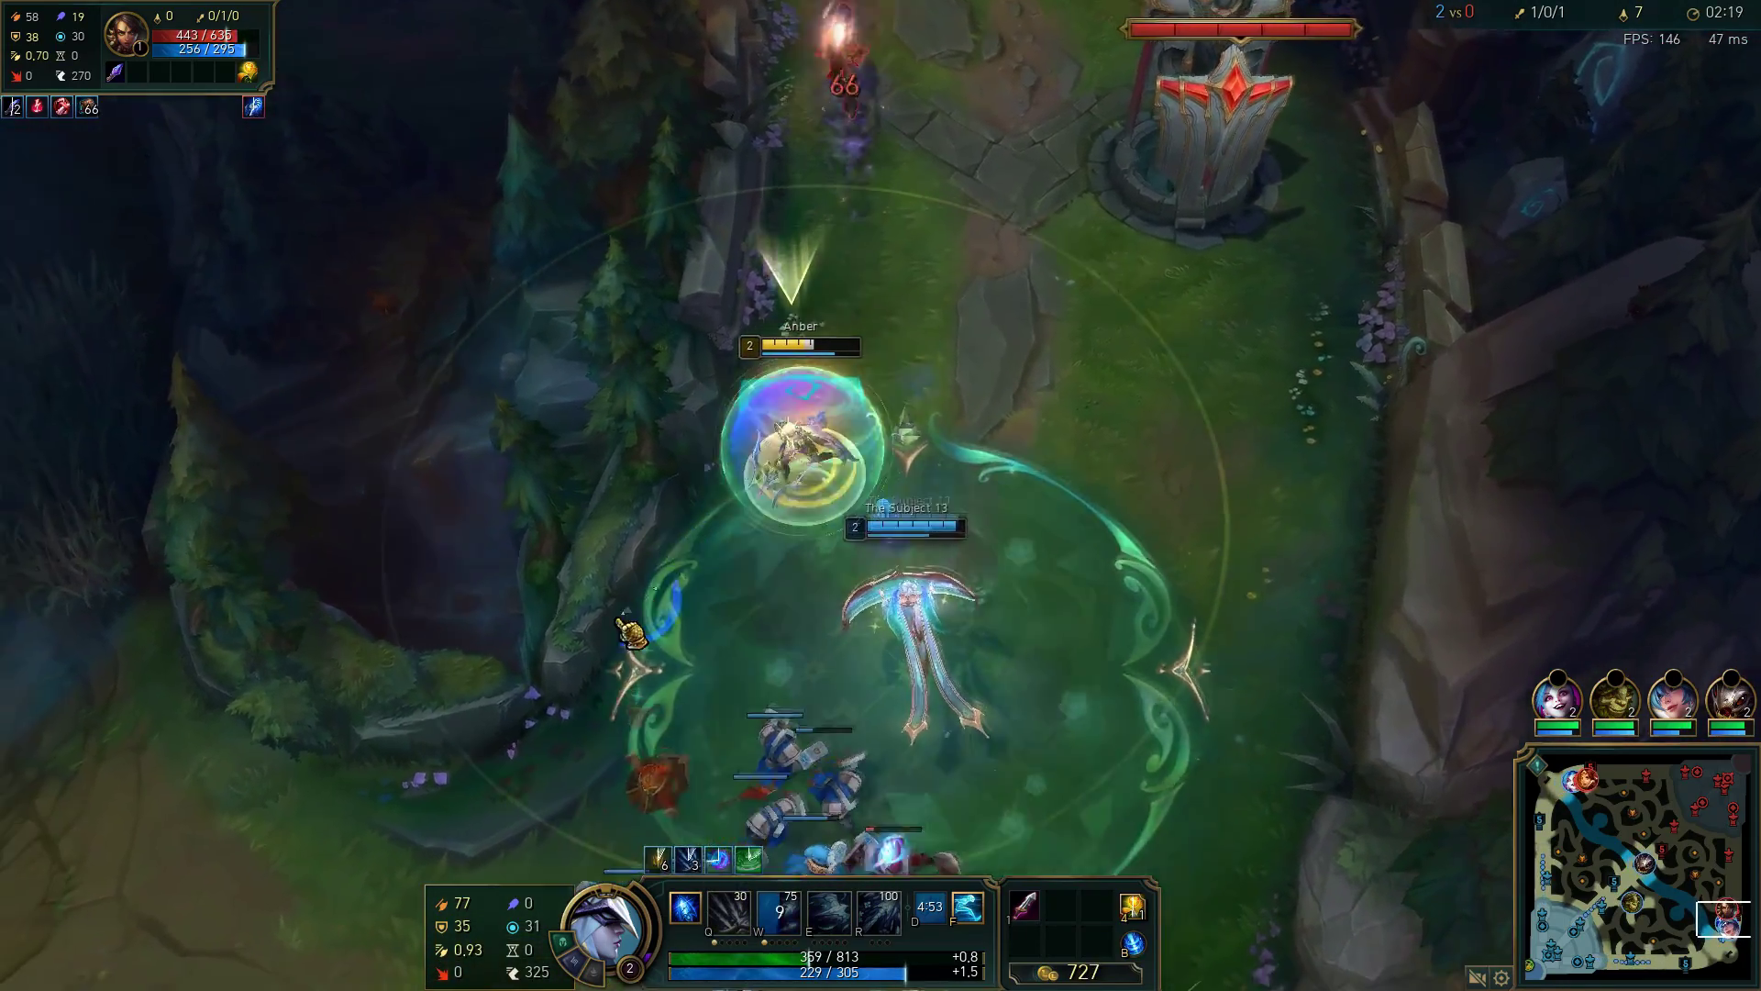
right_click(806, 597)
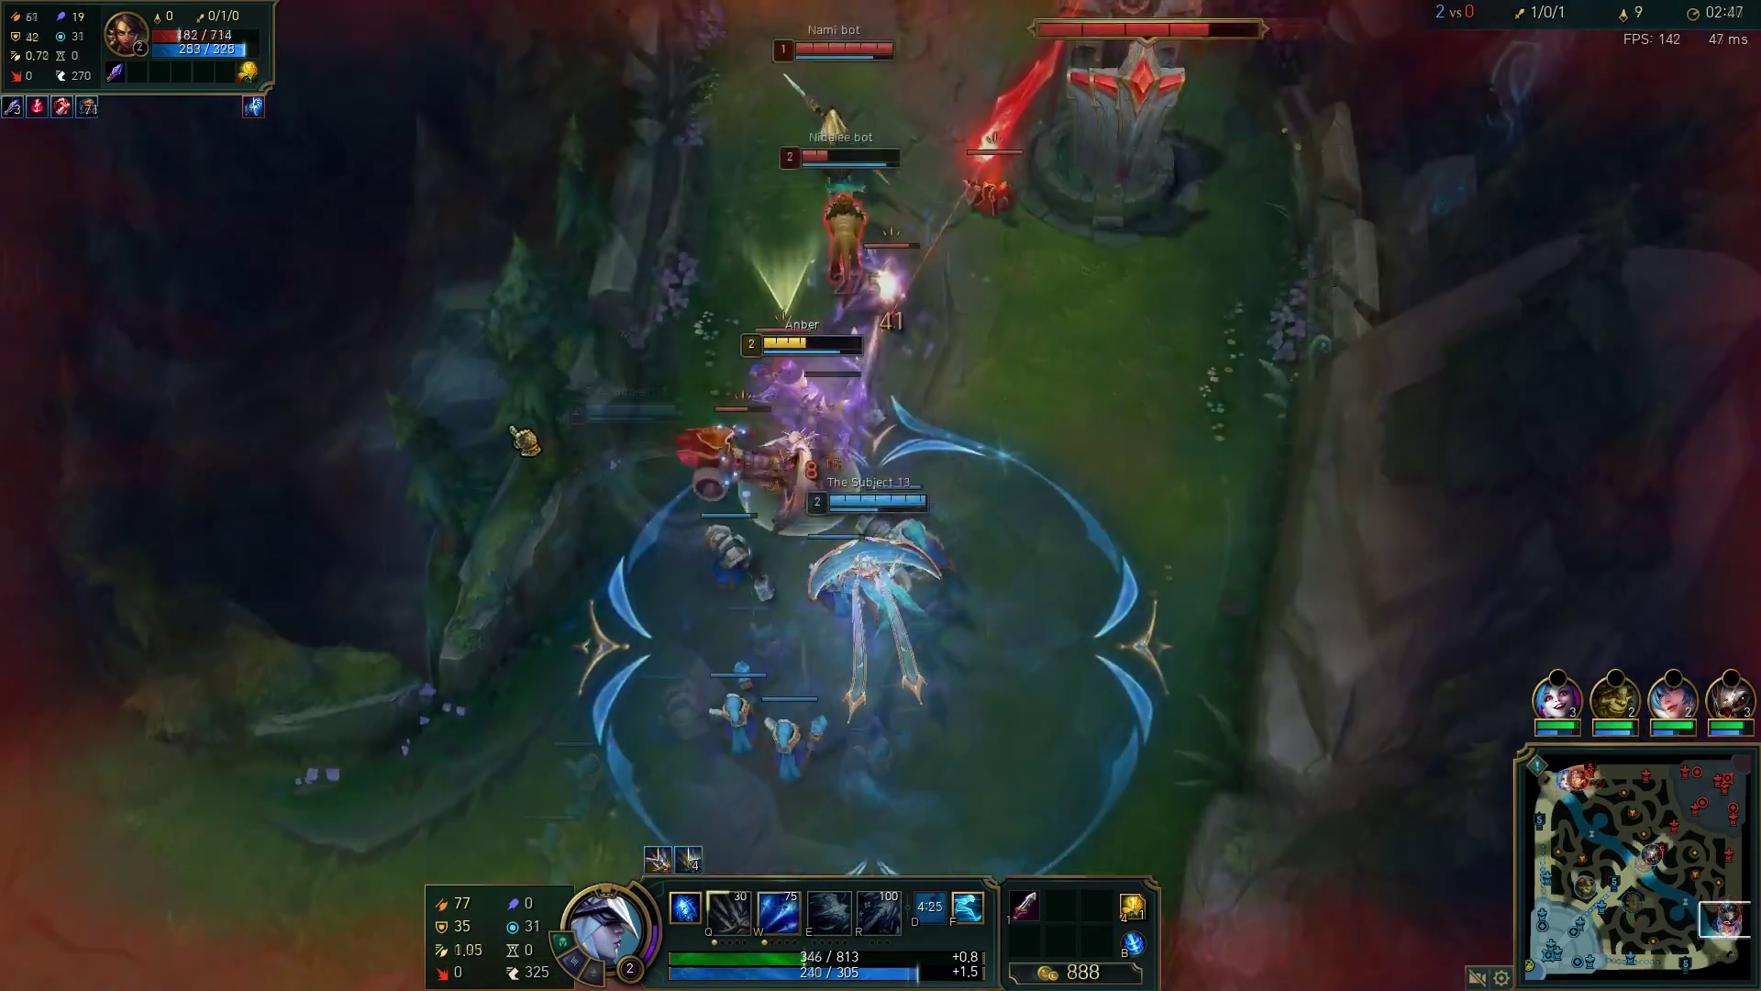
key(w)
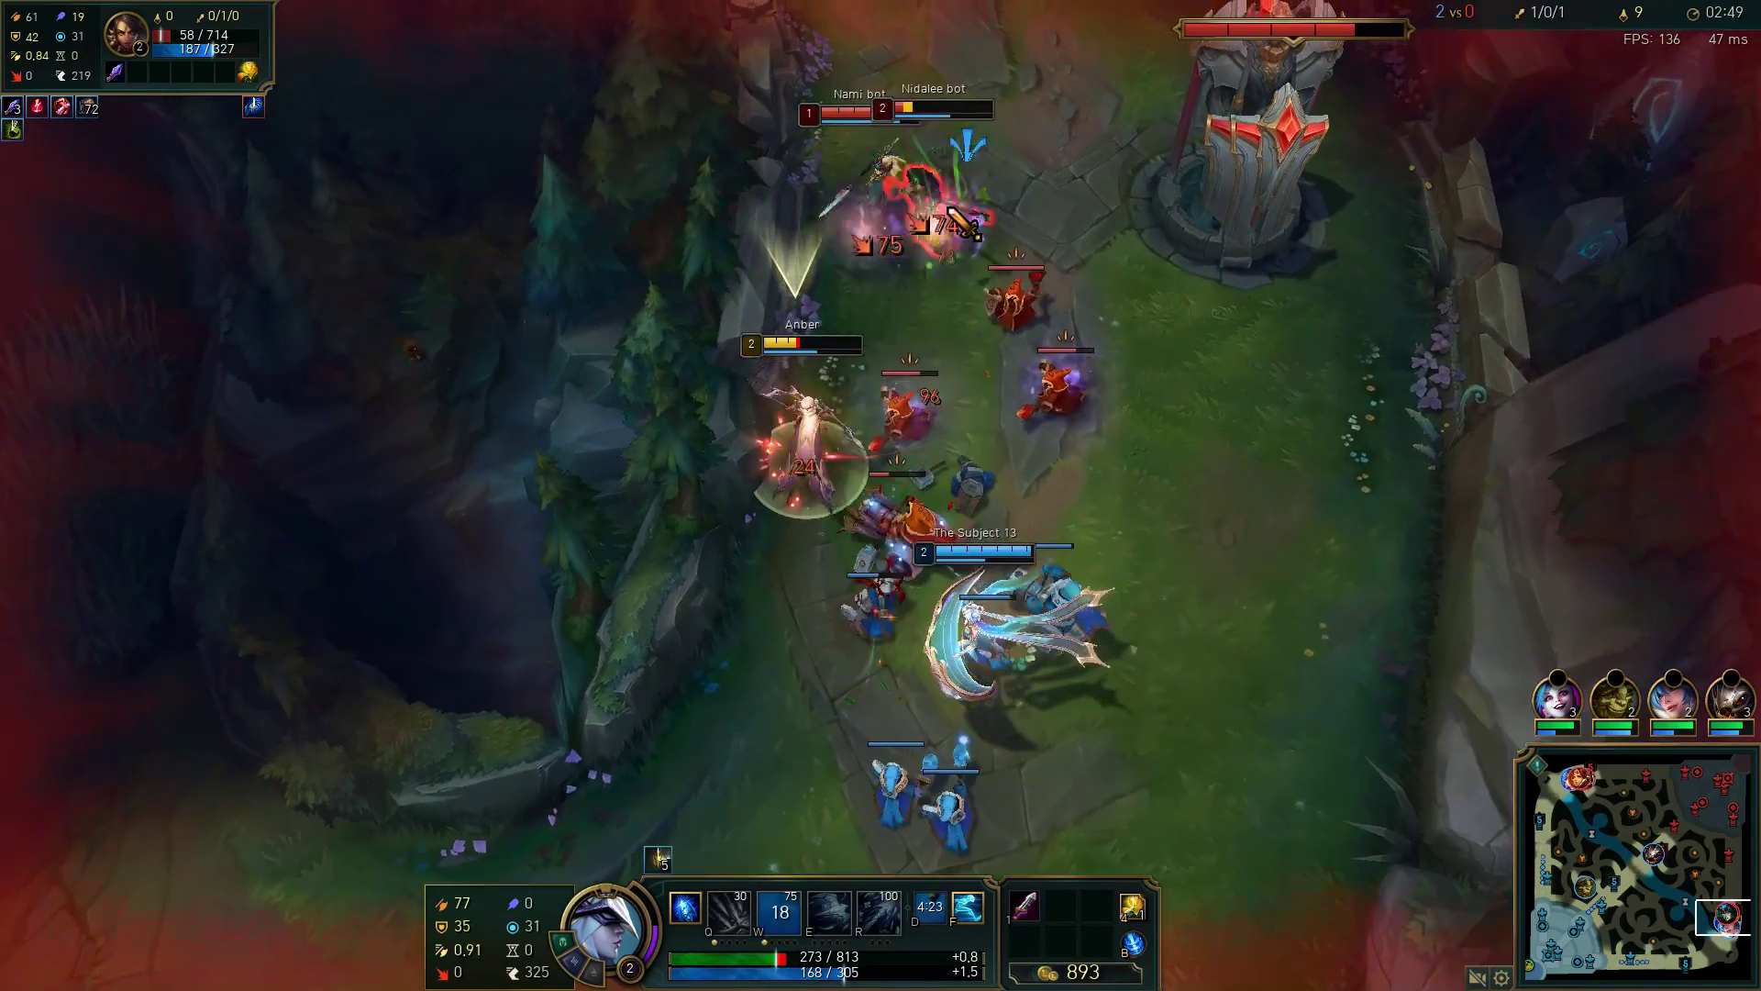
right_click(725, 647)
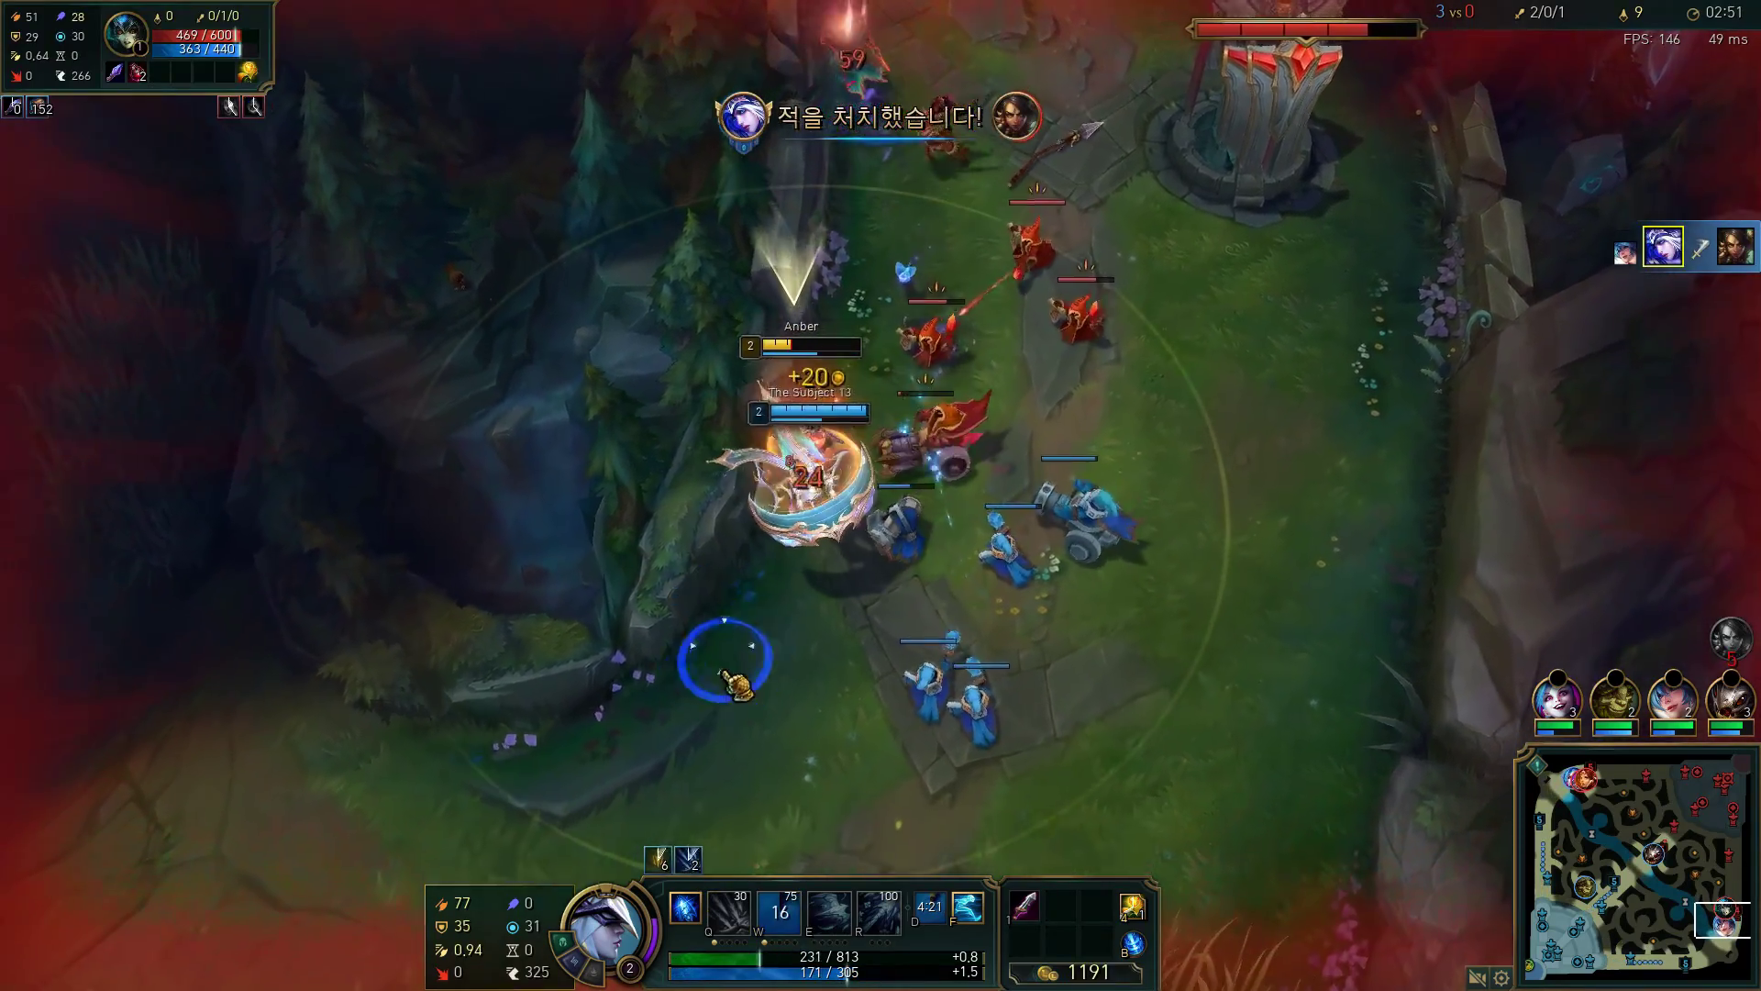
right_click(852, 280)
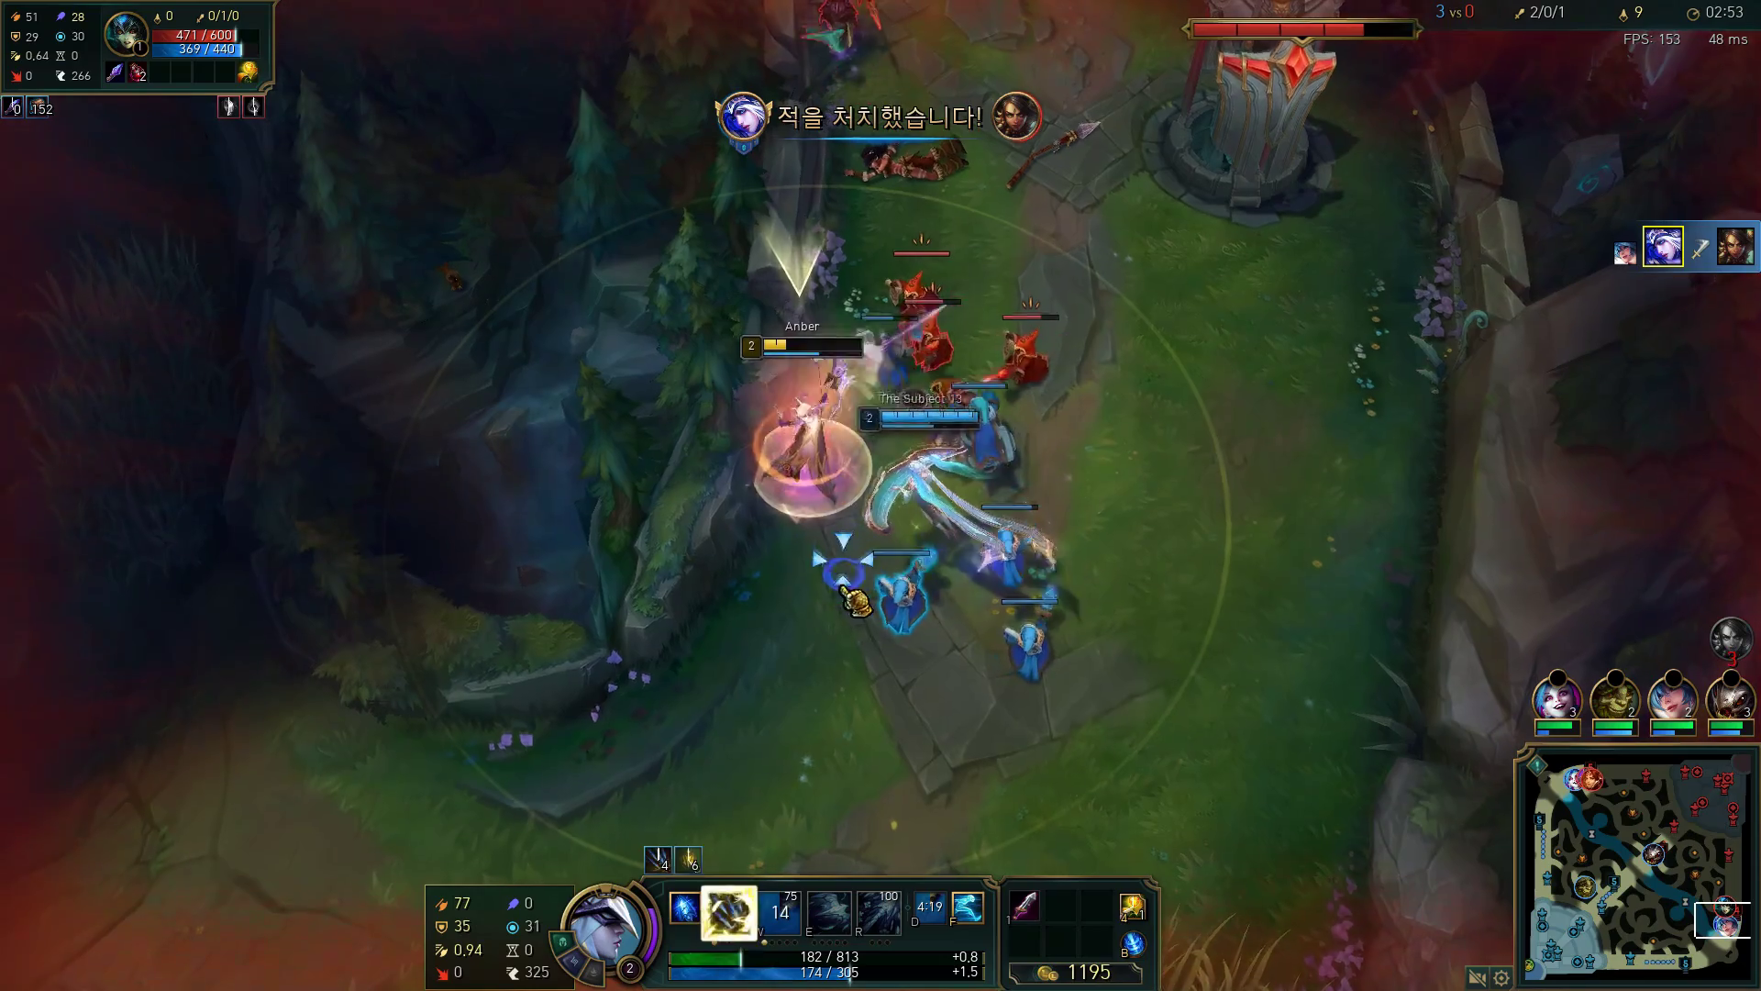
right_click(913, 390)
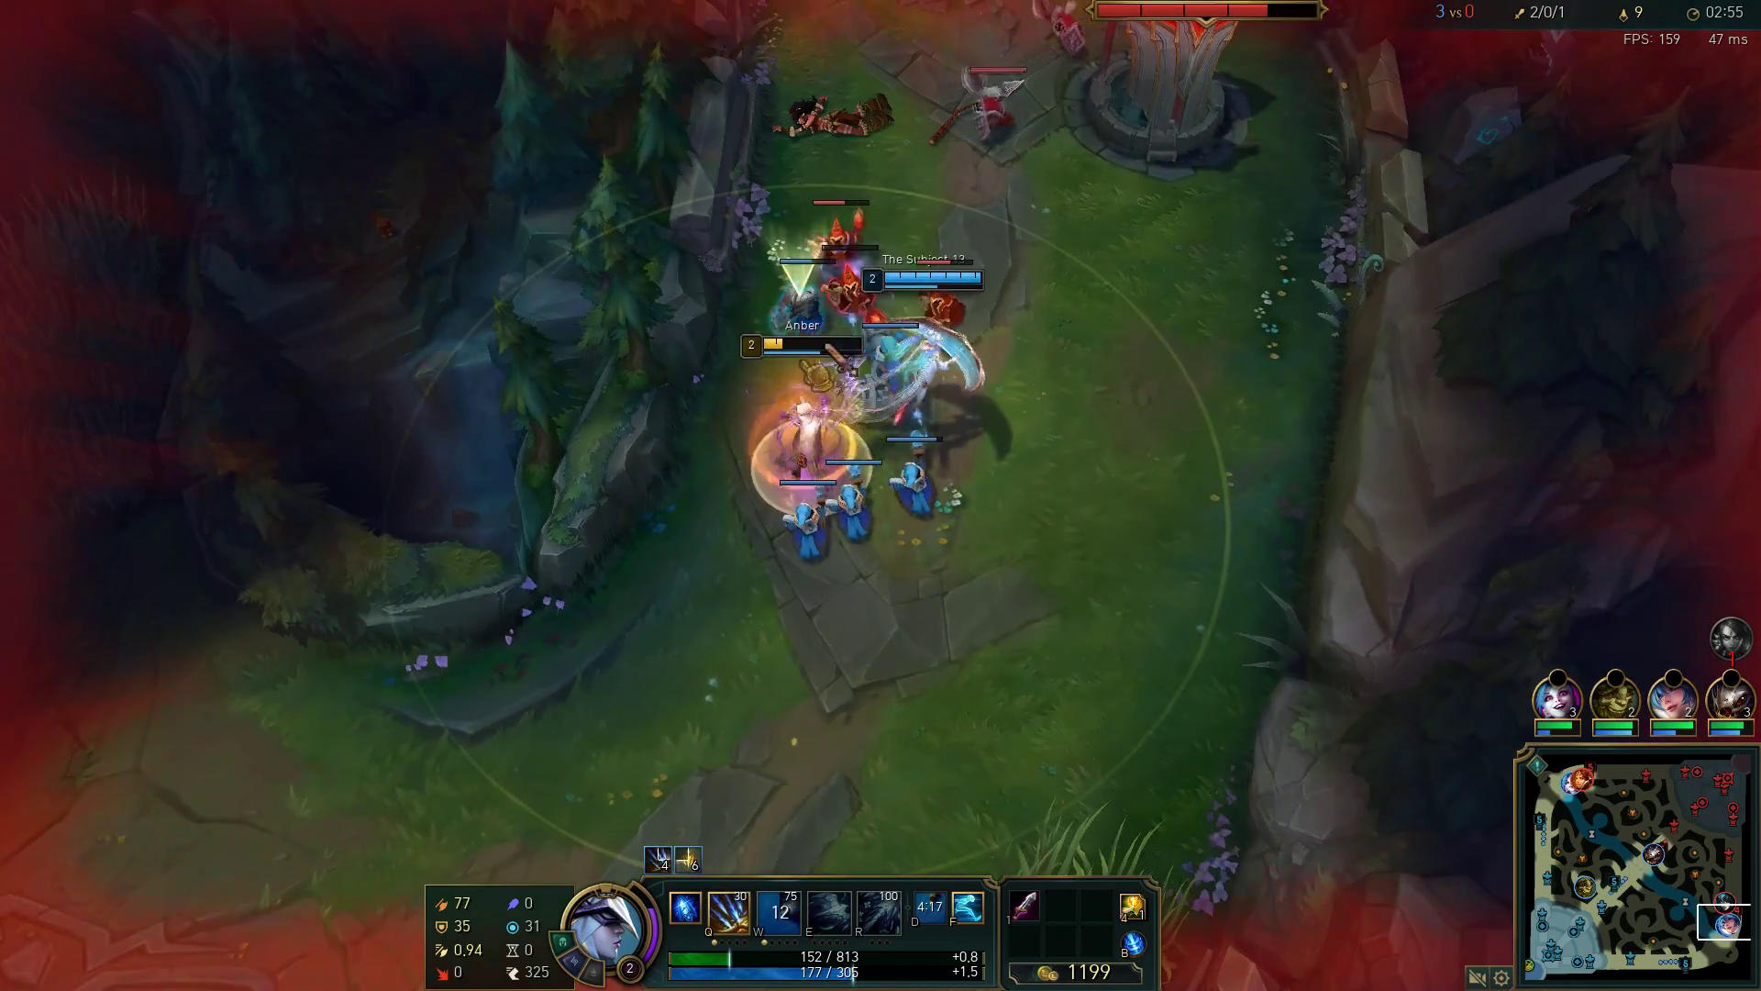
right_click(1126, 330)
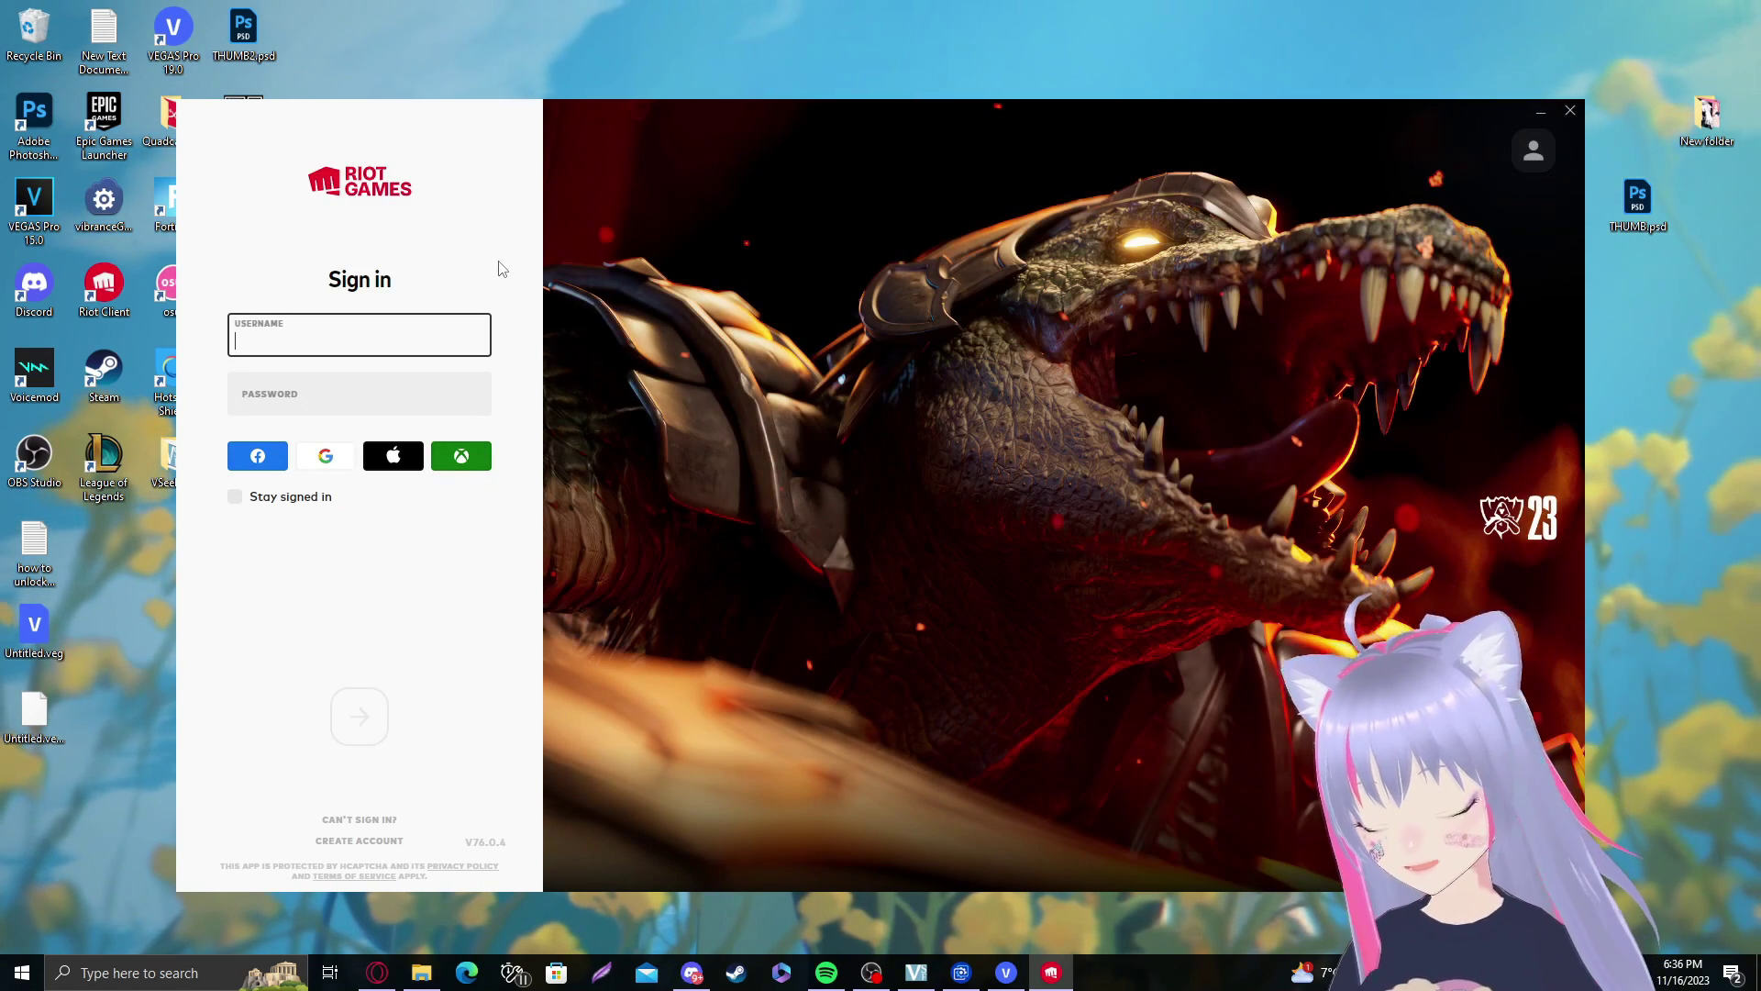
Step: Move to the password field and paste the account password to sign in
key(Tab)
key(ctrl+v)
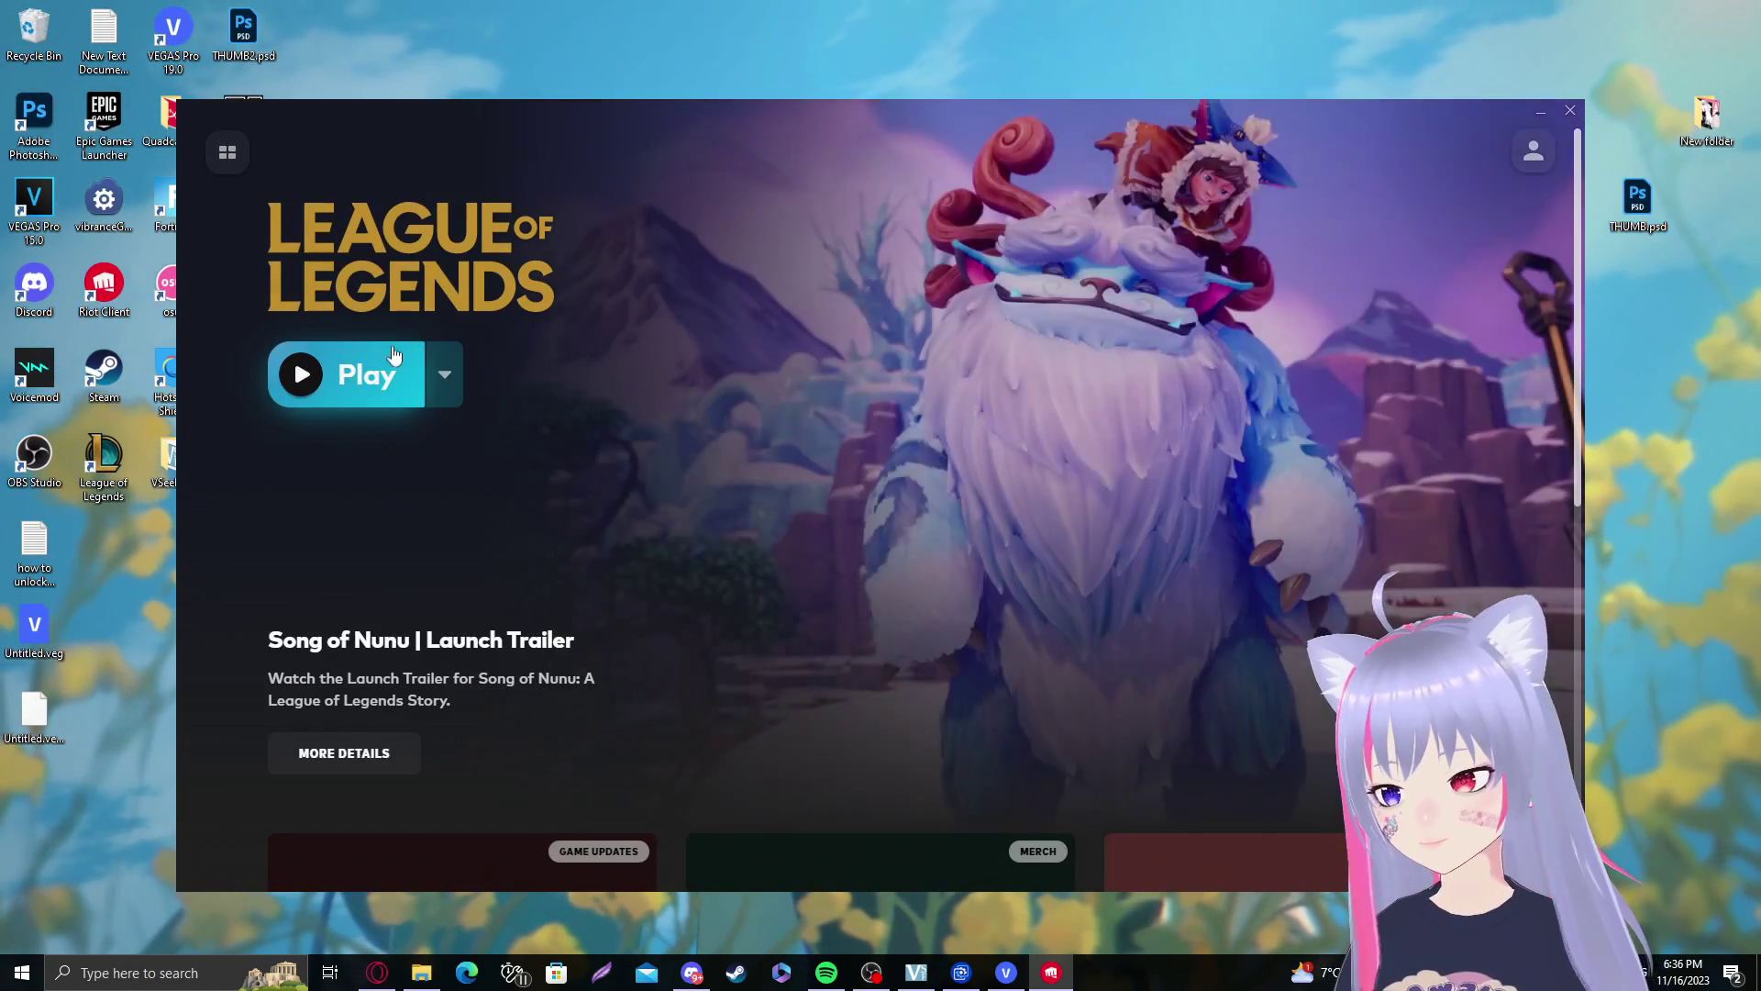
Step: Launch League of Legends, glance at the PLAY mode selection, return home, and start closing the client
click(394, 355)
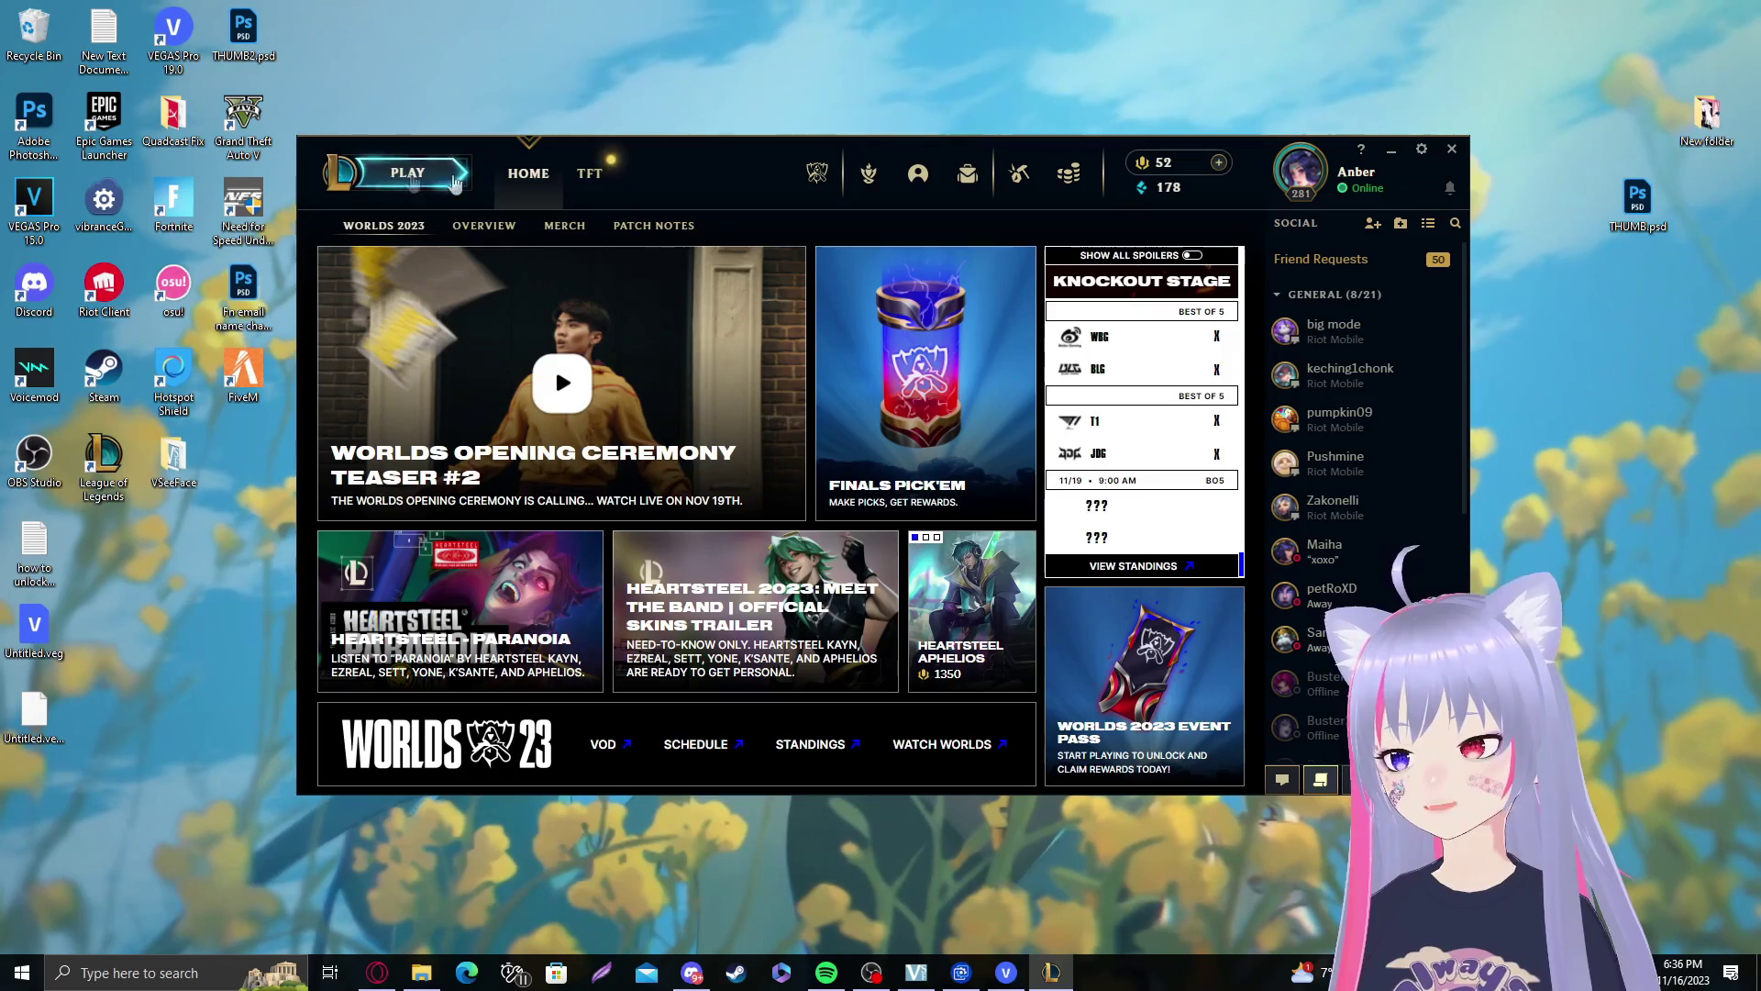
click(456, 183)
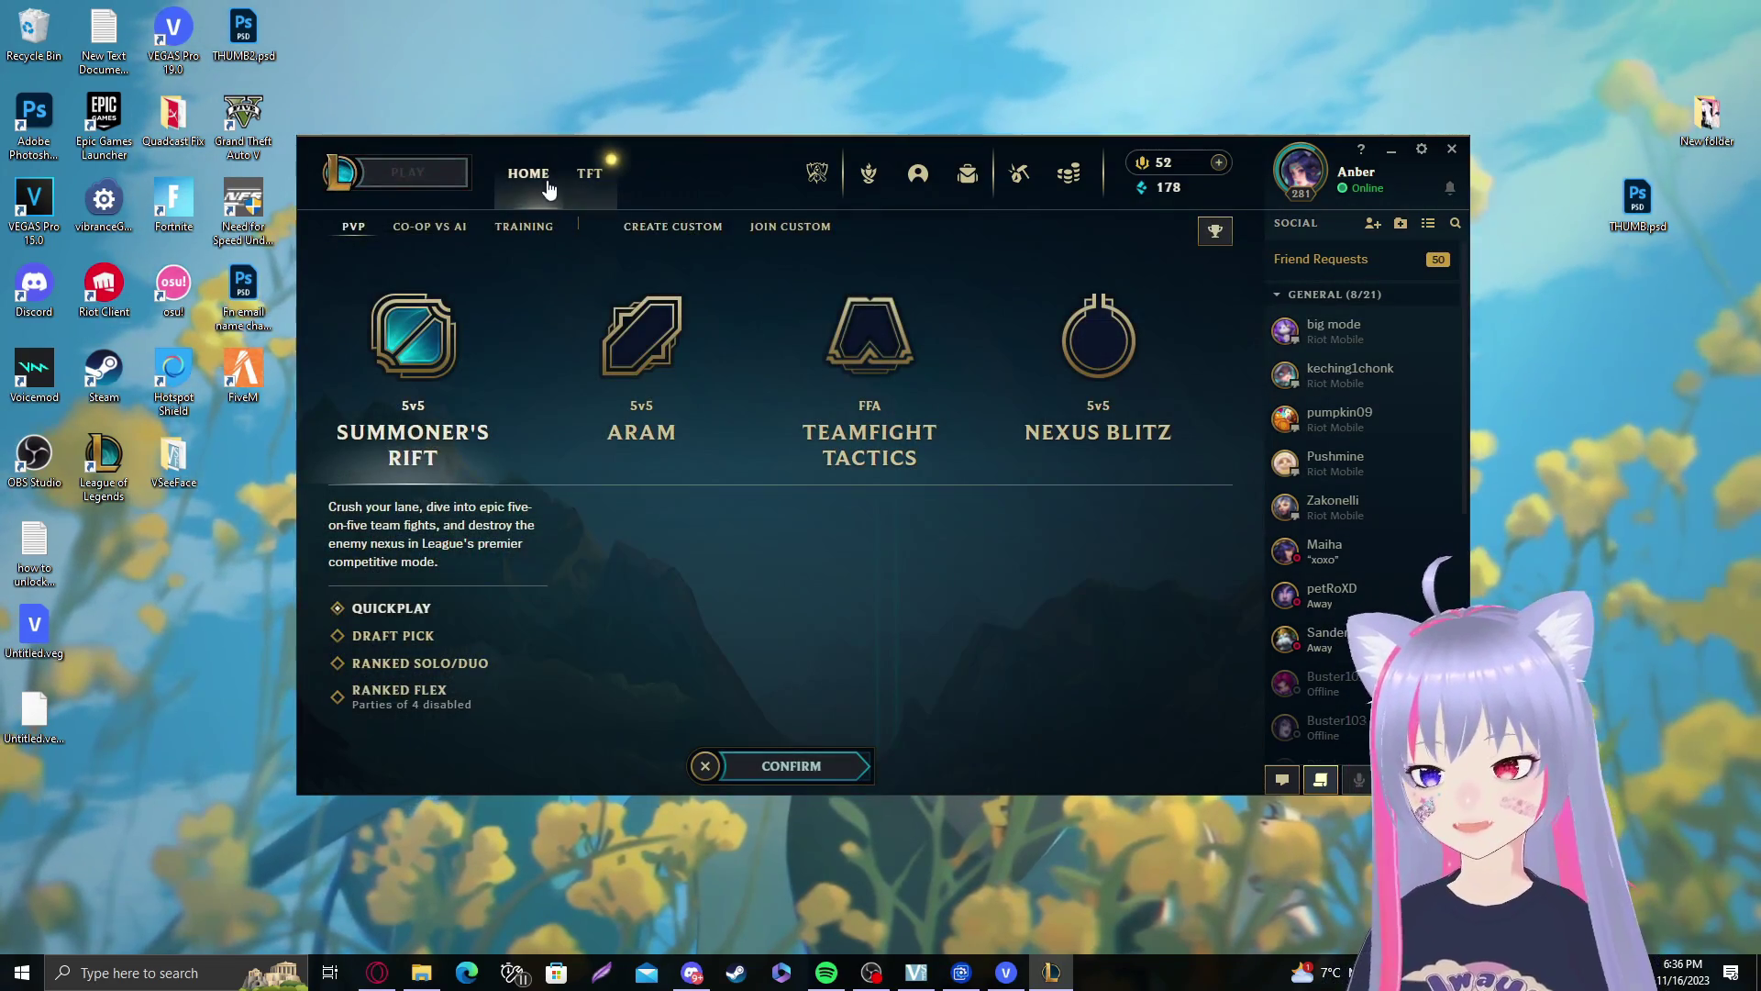
click(547, 188)
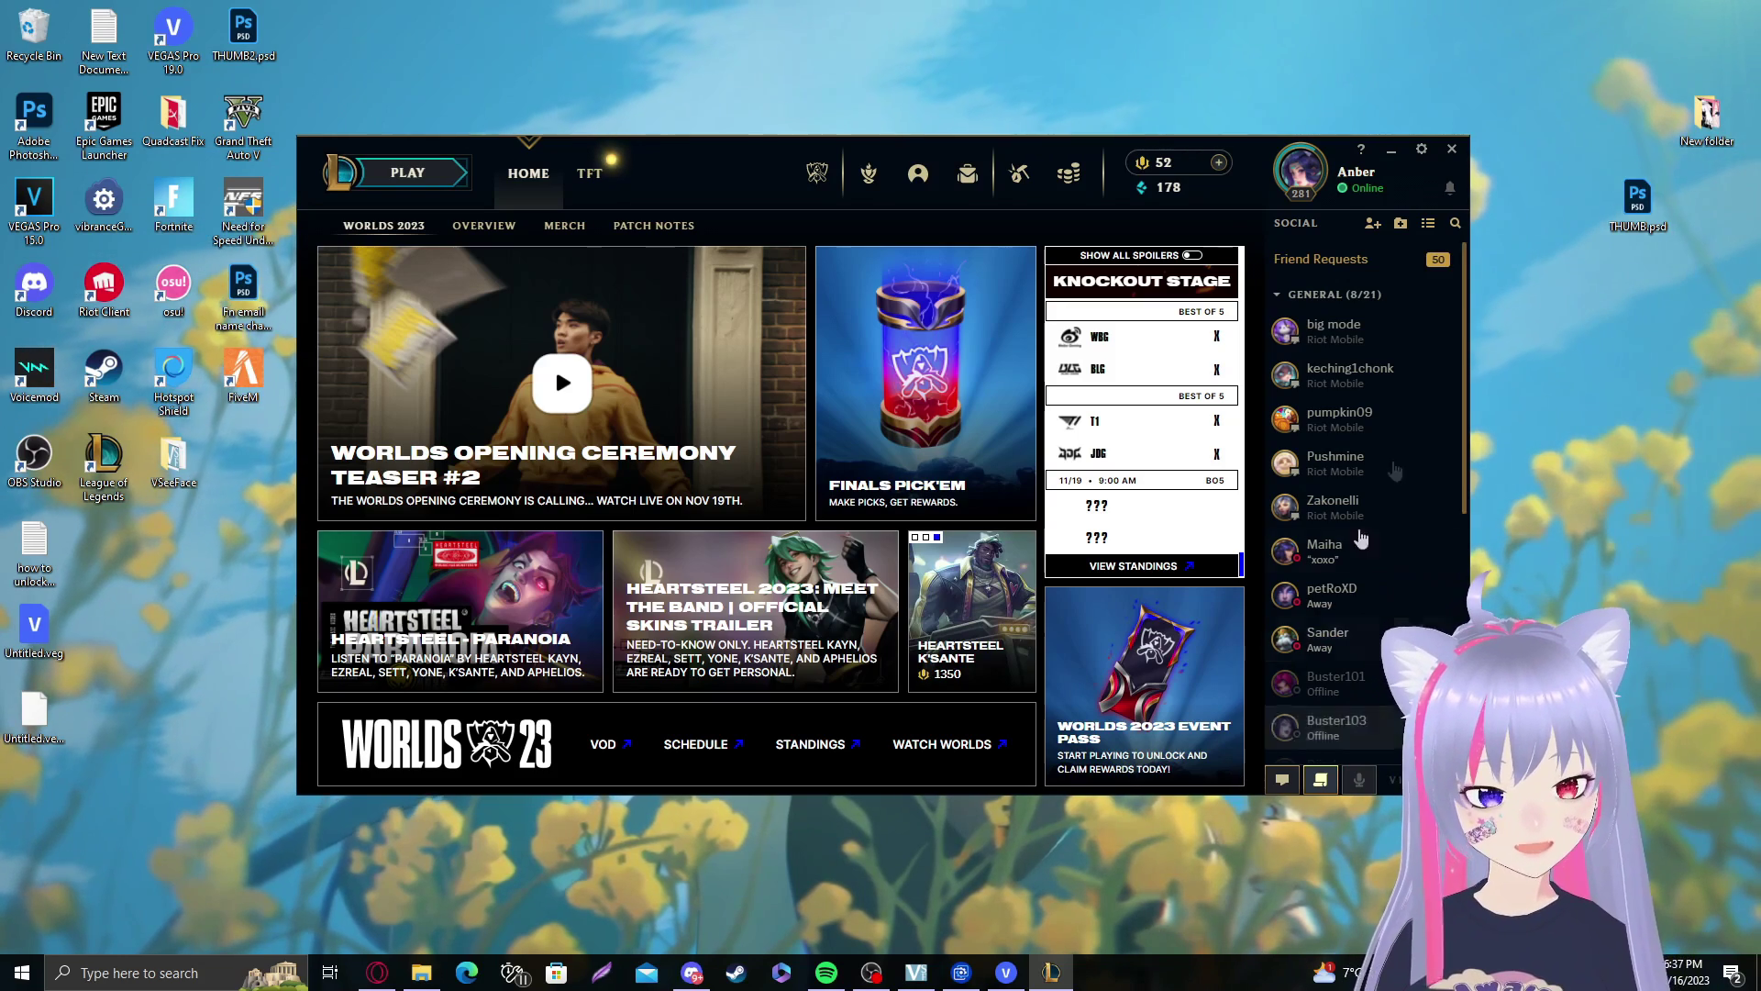
click(1451, 149)
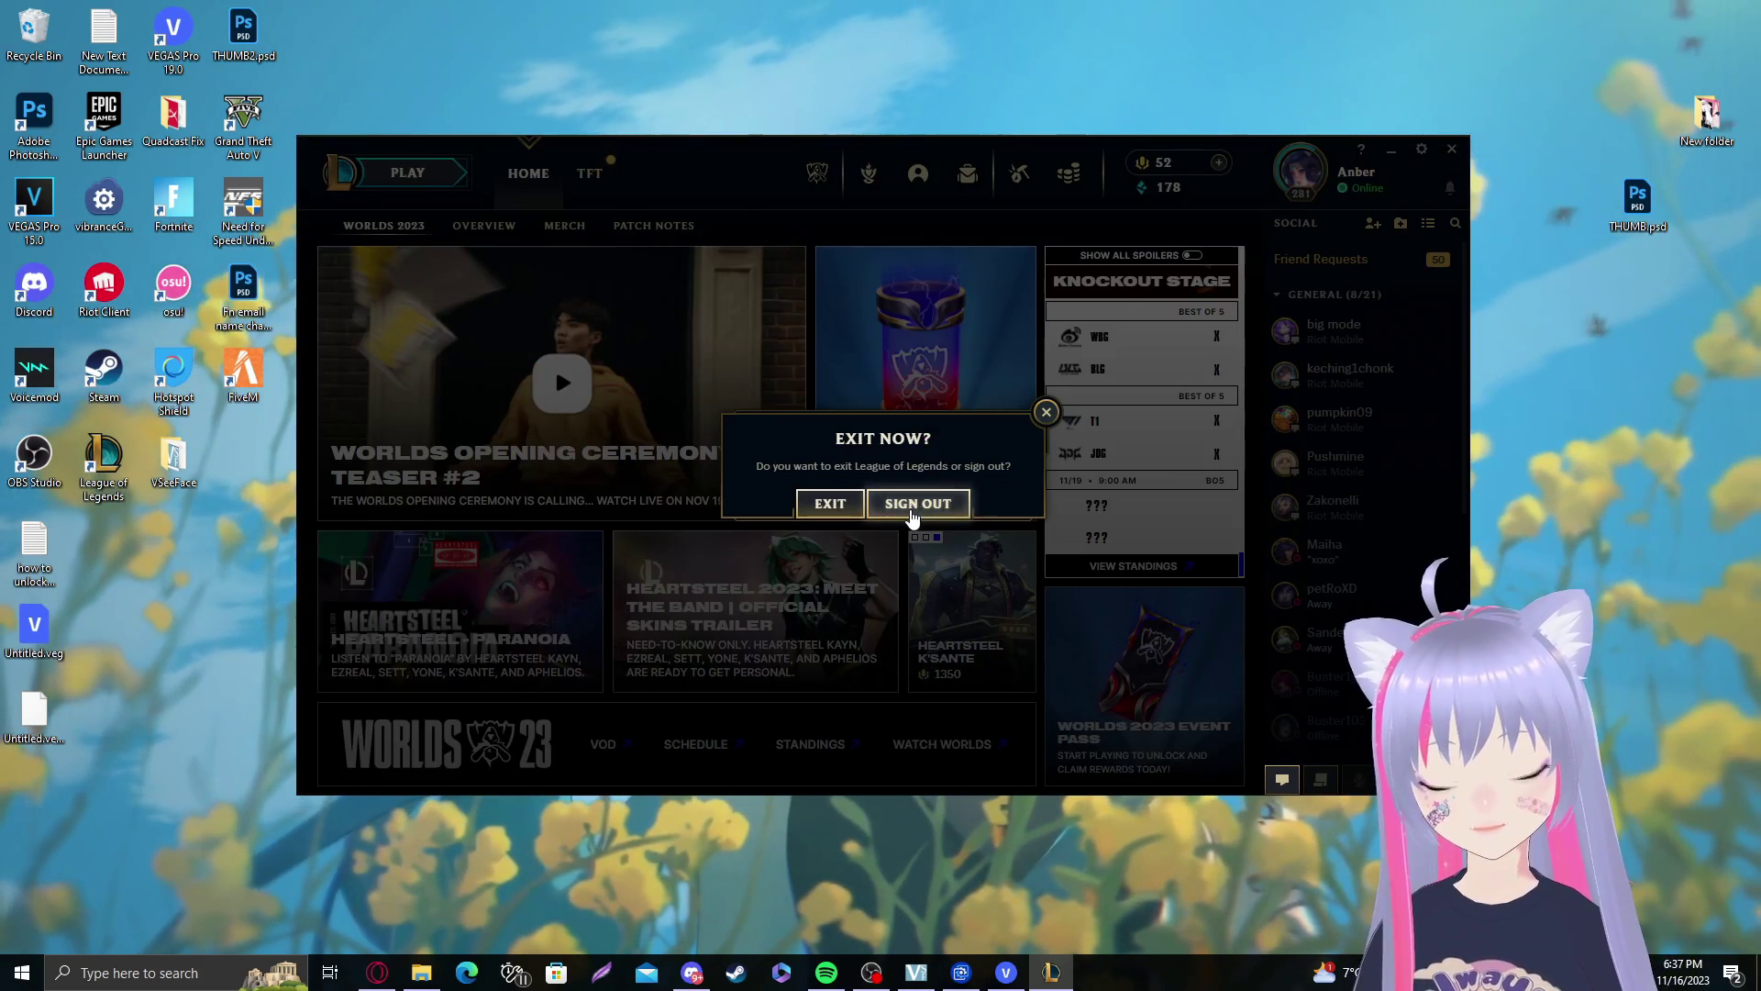
Step: Sign out of the League client and open Task Manager from the taskbar
click(913, 507)
right_click(1125, 974)
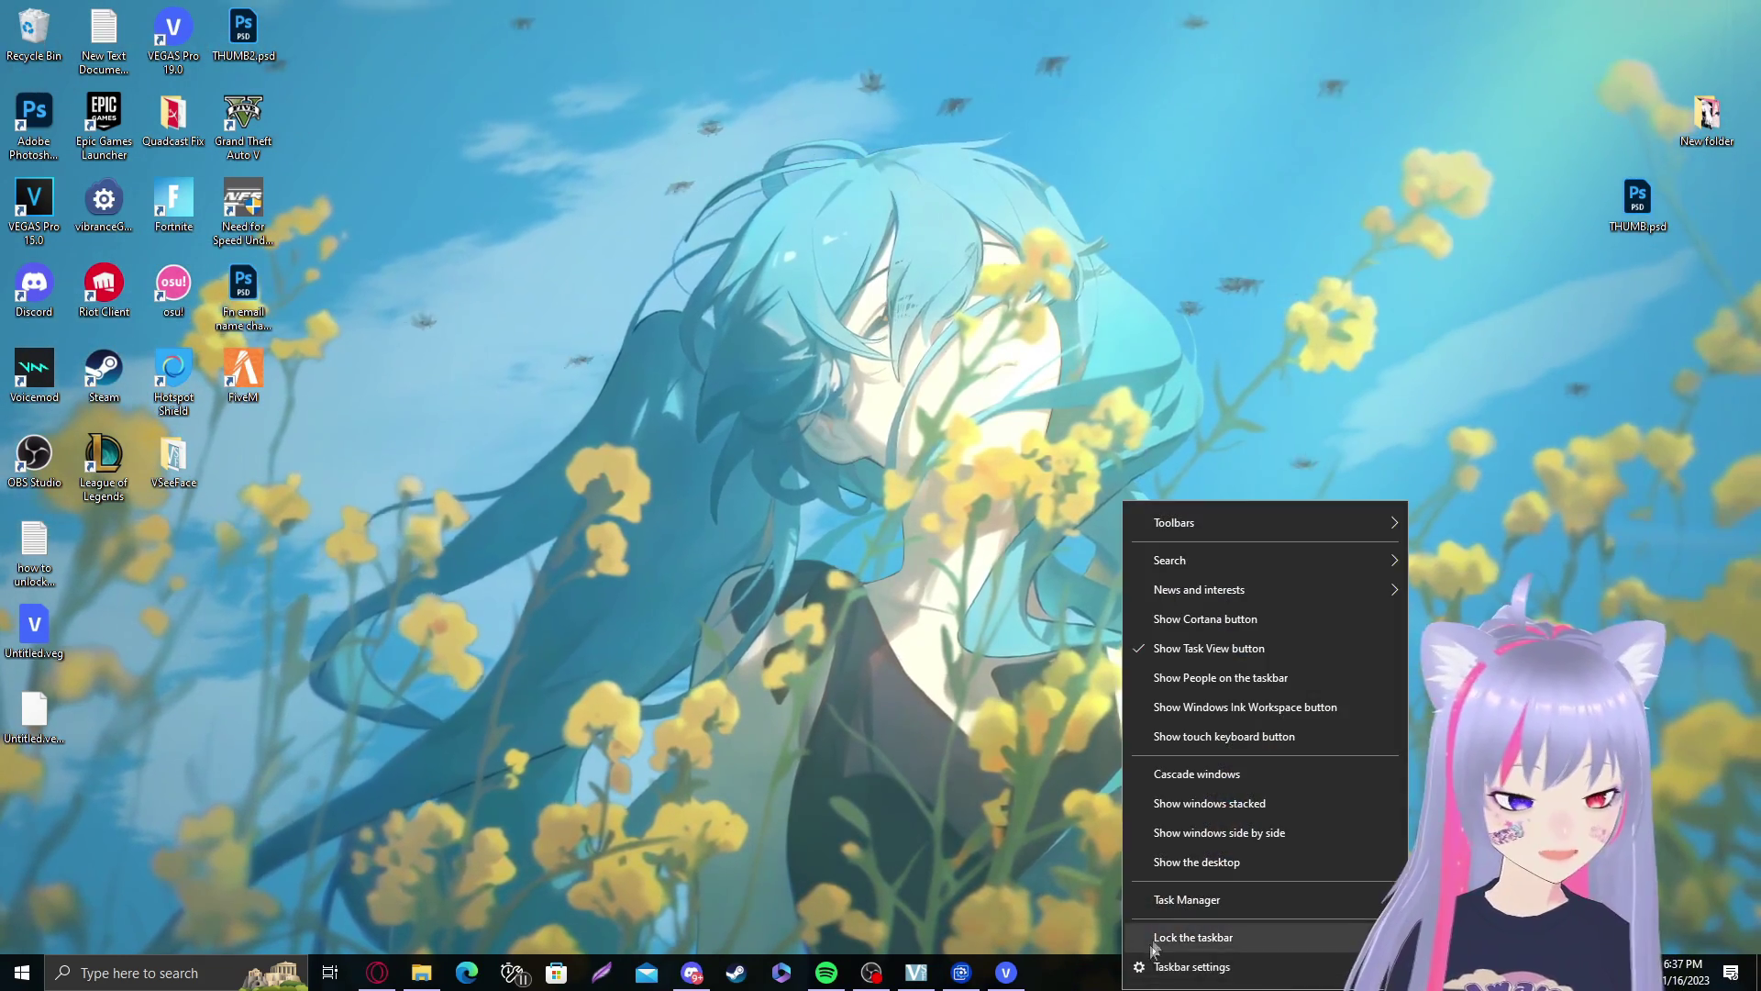
click(1174, 899)
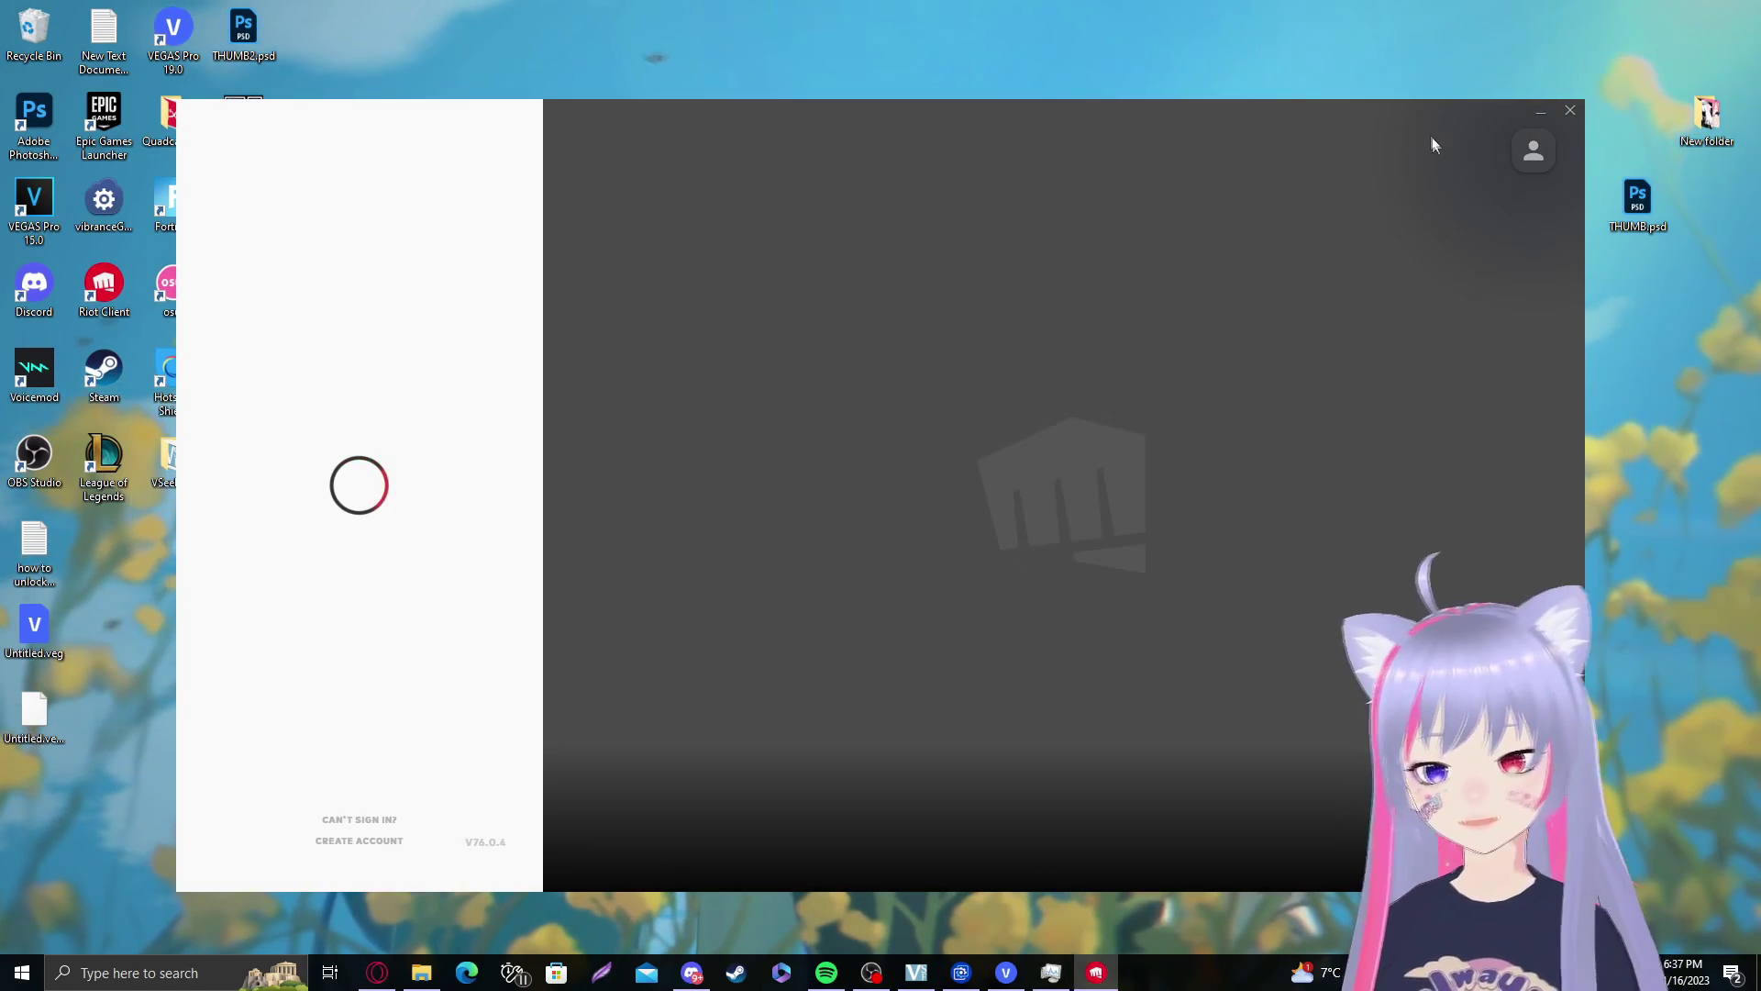
Step: Close the Riot Client sign-in window that reappeared
drag(1356, 111, 1296, 119)
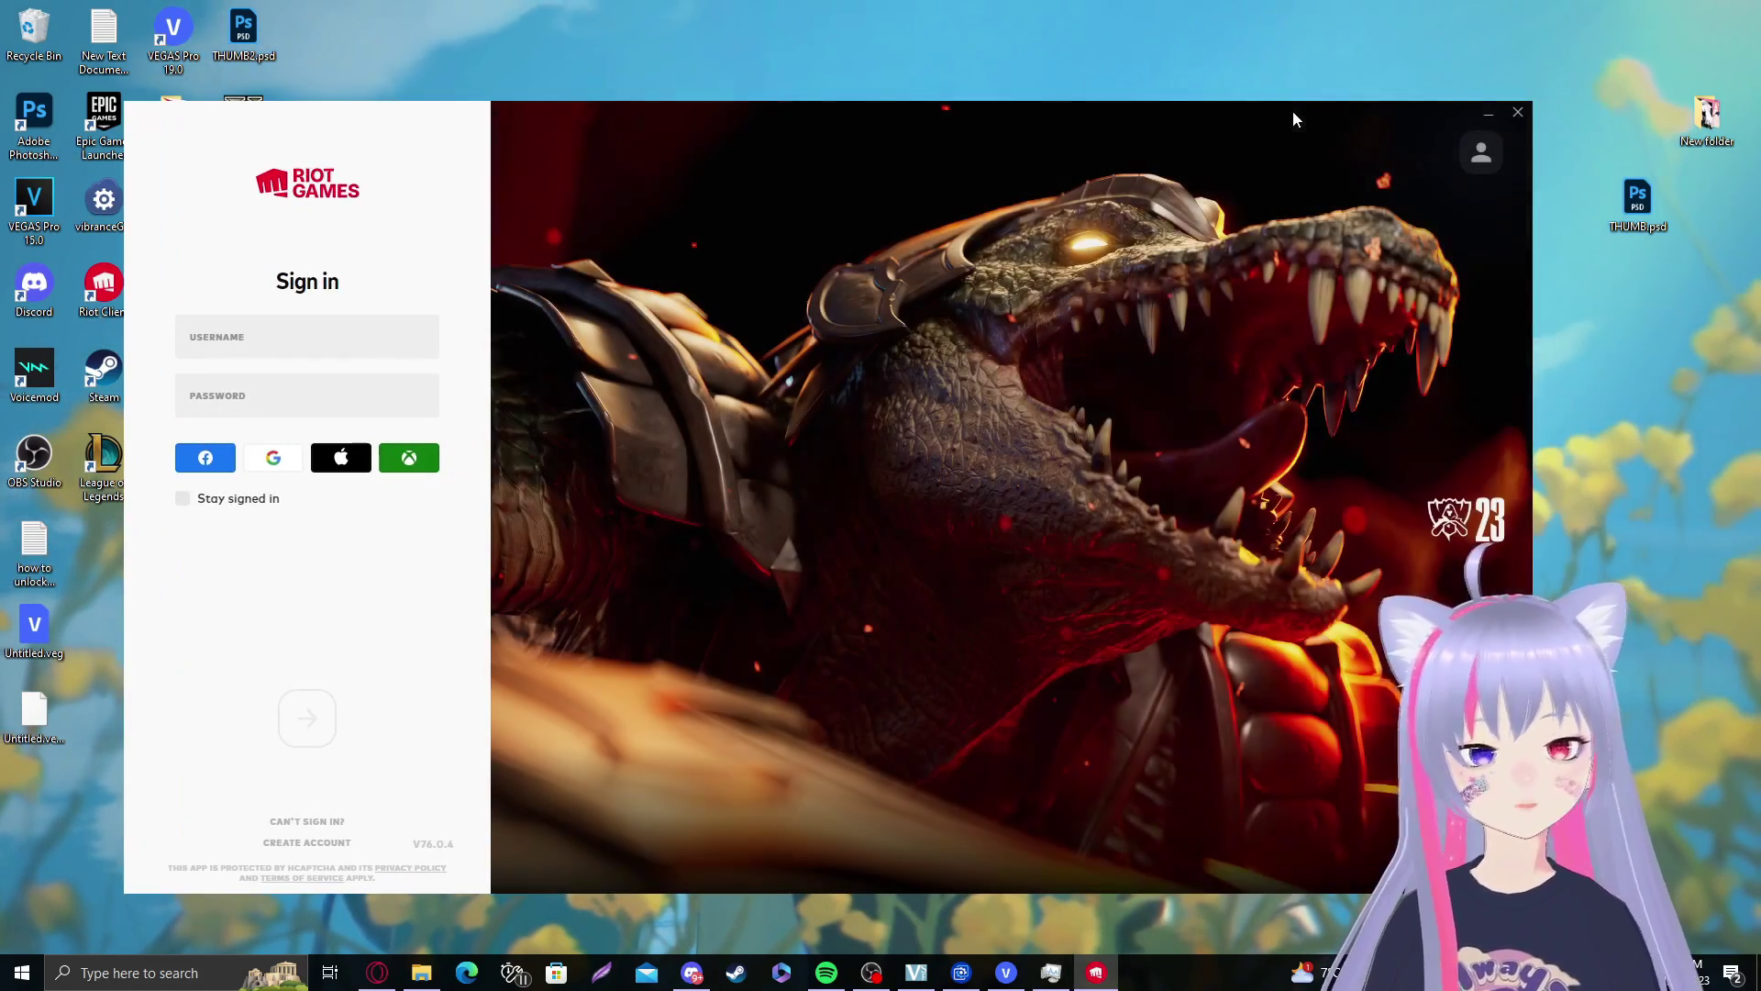
click(1518, 112)
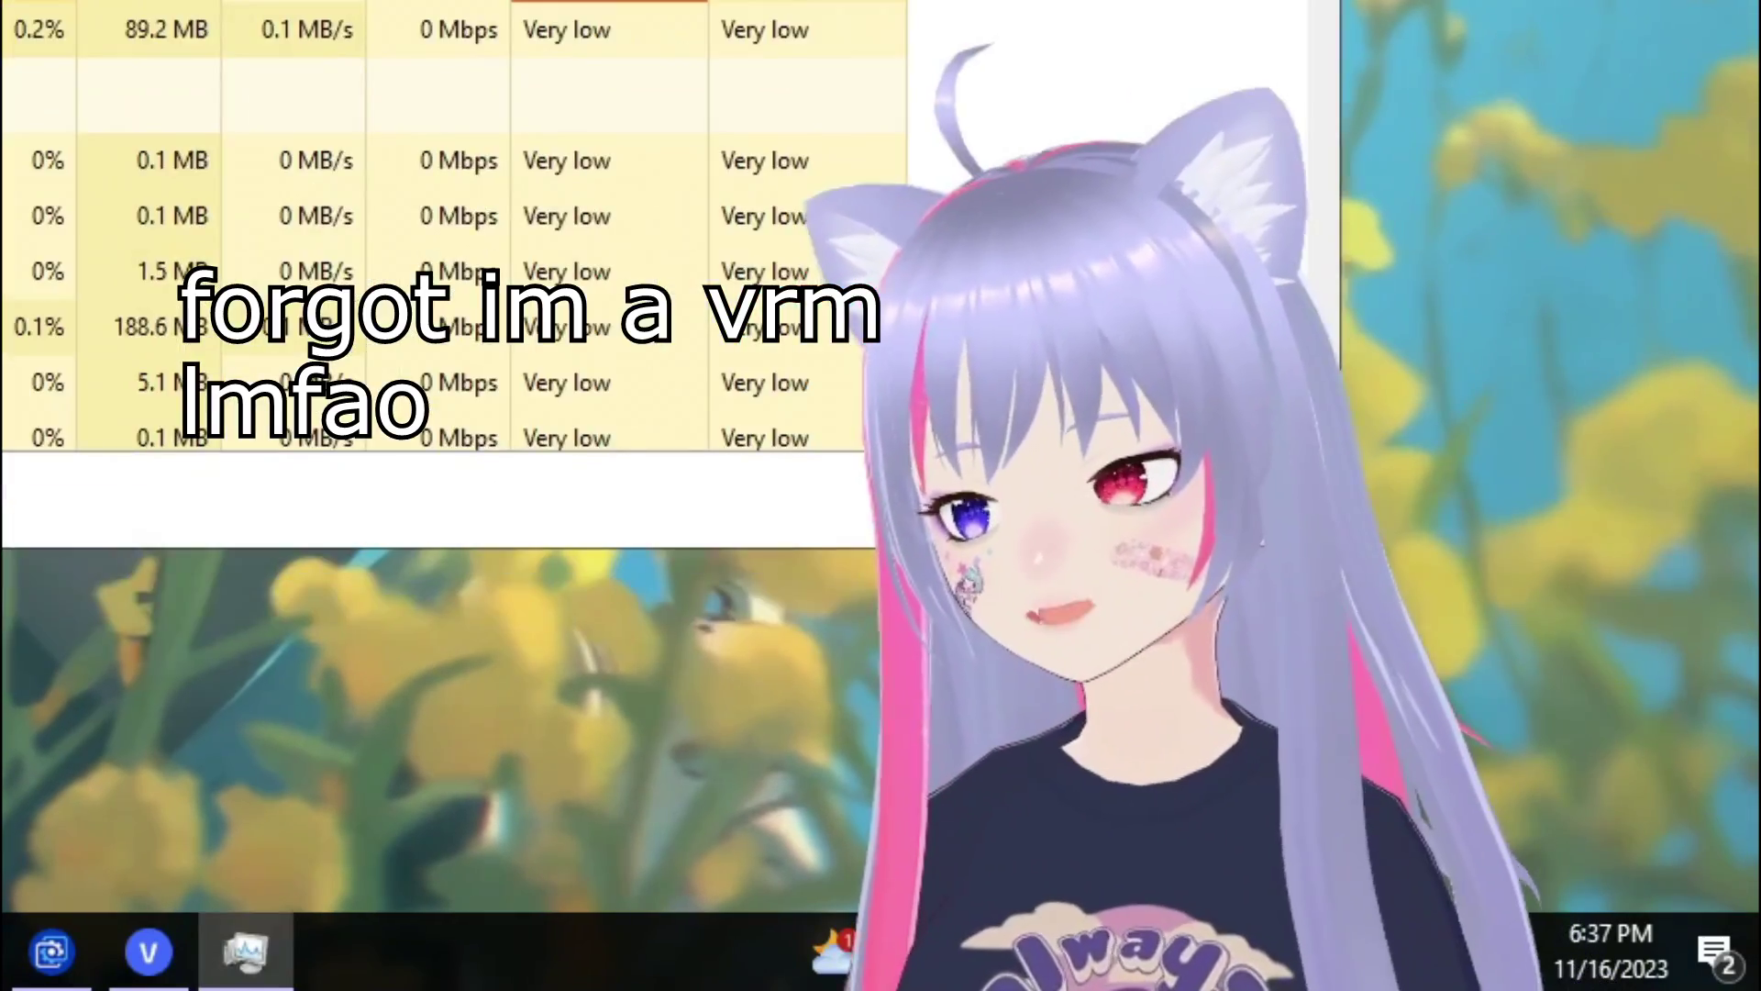
scroll(700, 507, down, 10)
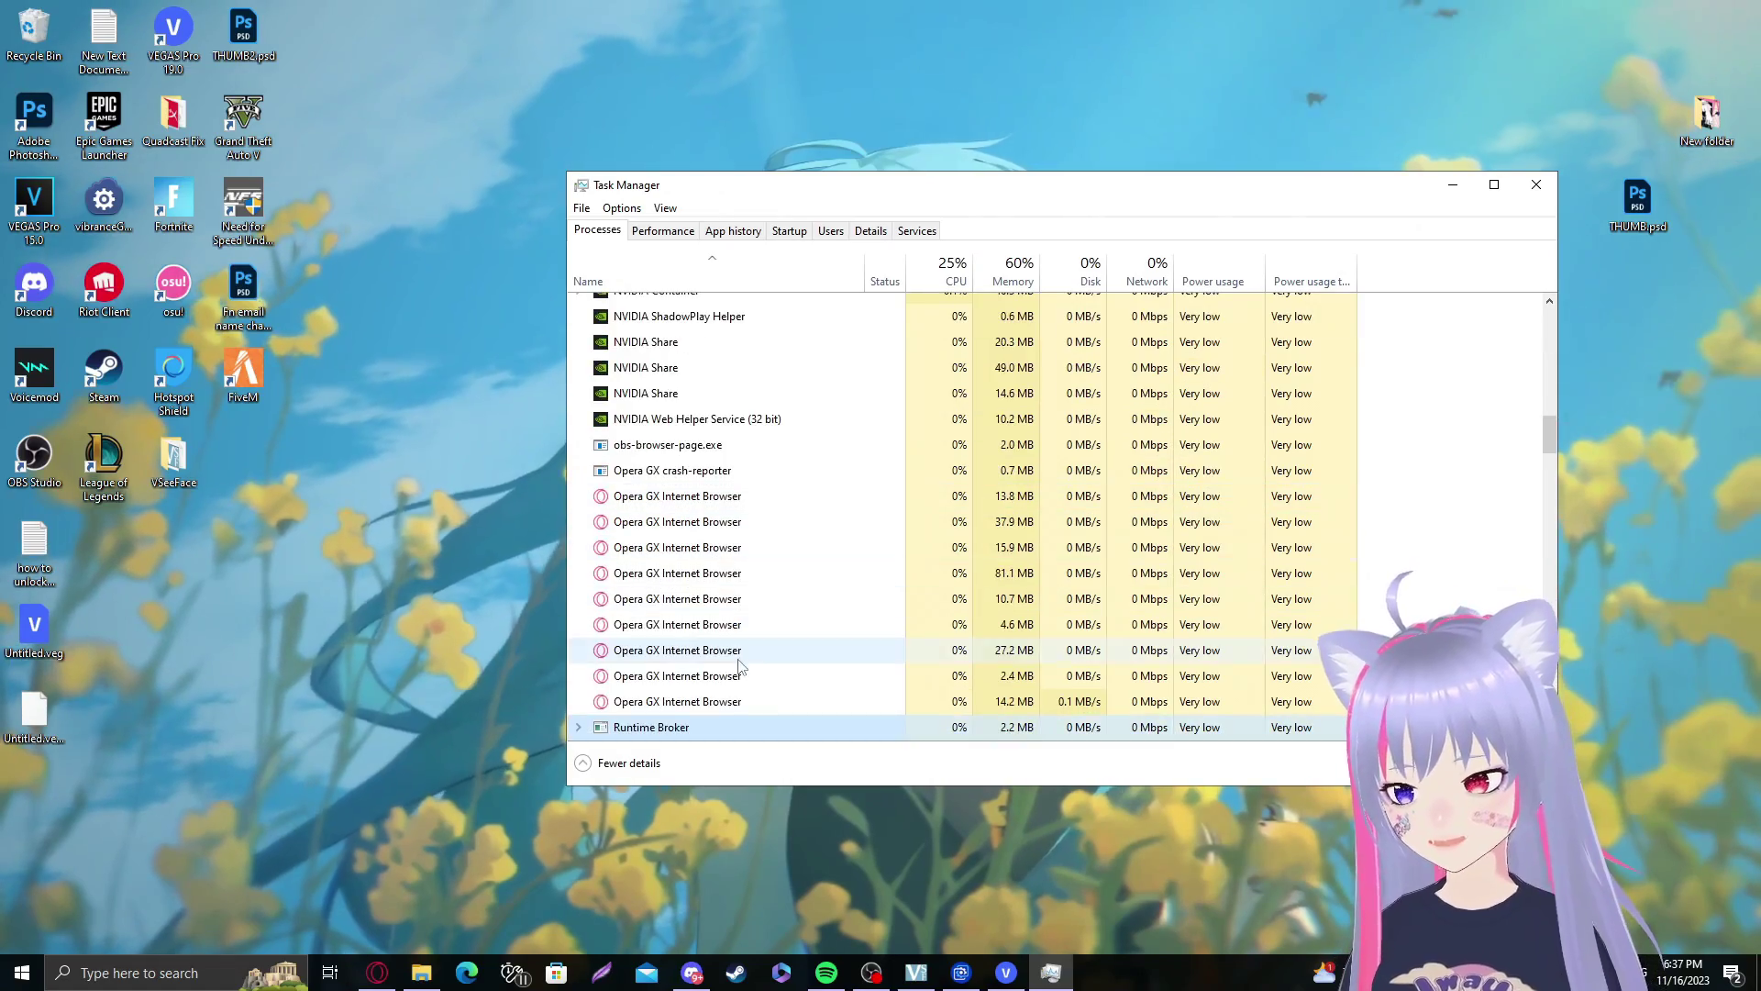
Step: Scroll Task Manager's process list back to the top and close it with Alt+F4
mouse_move(1550, 448)
mouse_down()
mouse_move(1550, 610)
mouse_move(1548, 472)
mouse_up()
scroll(906, 524, up, 12)
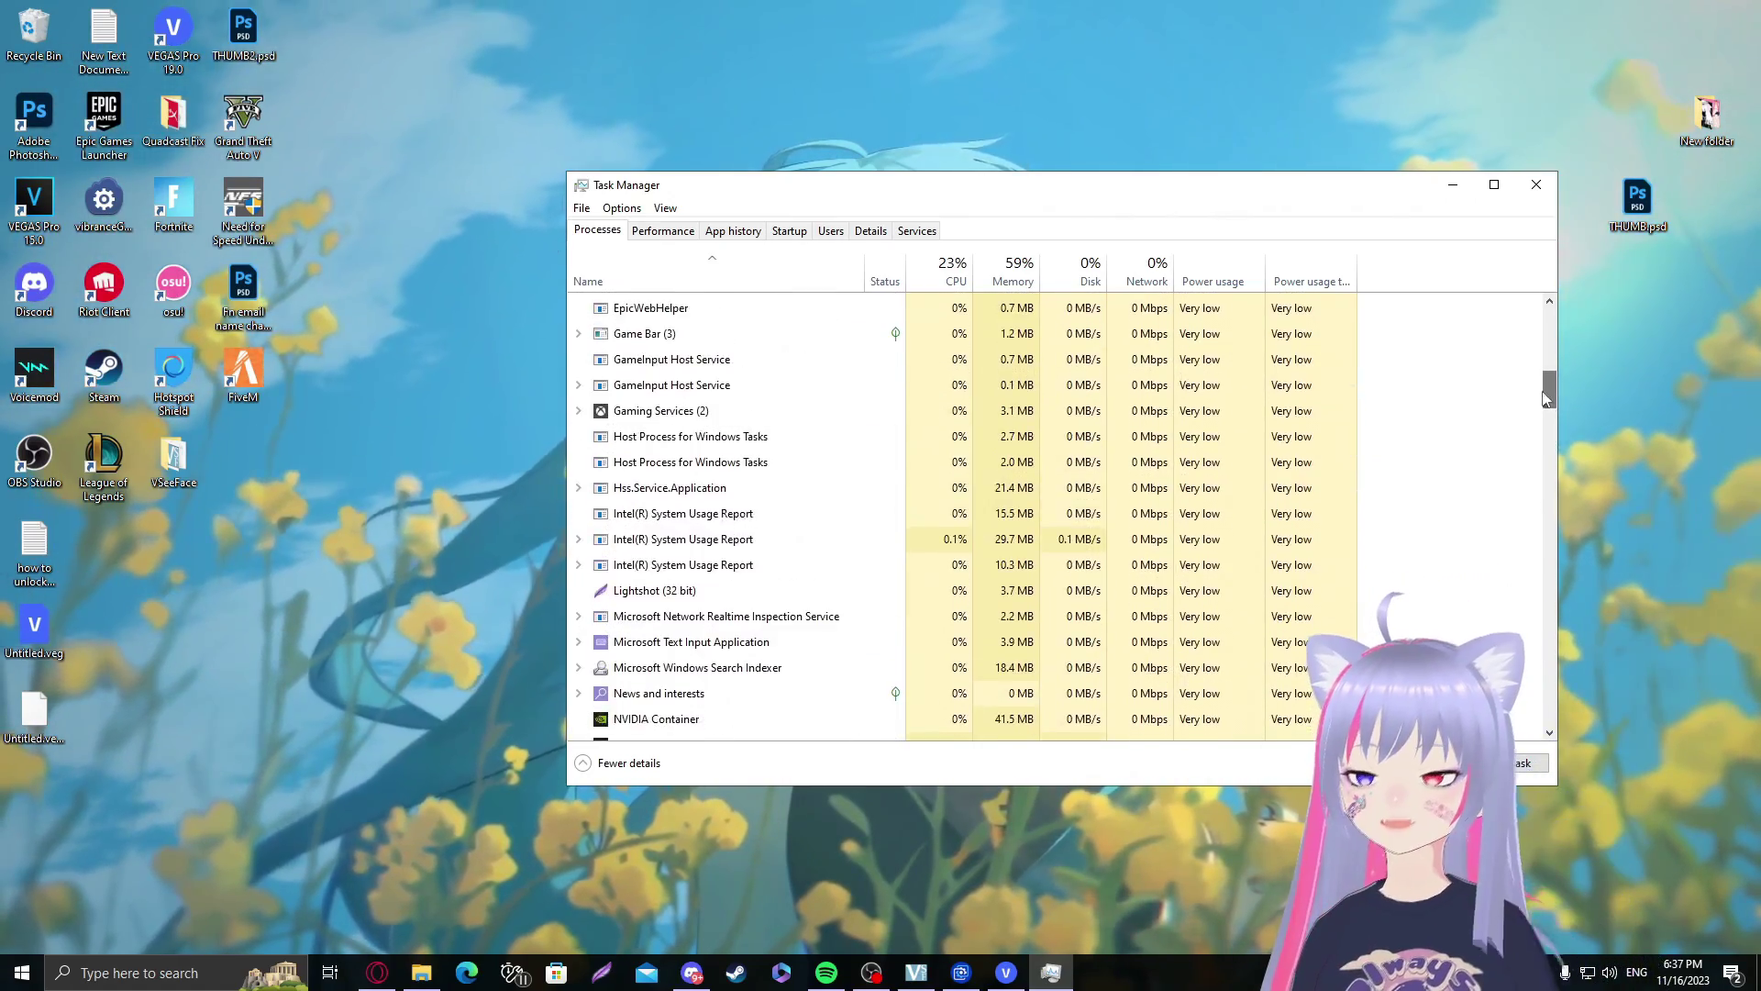
scroll(905, 524, up, 10)
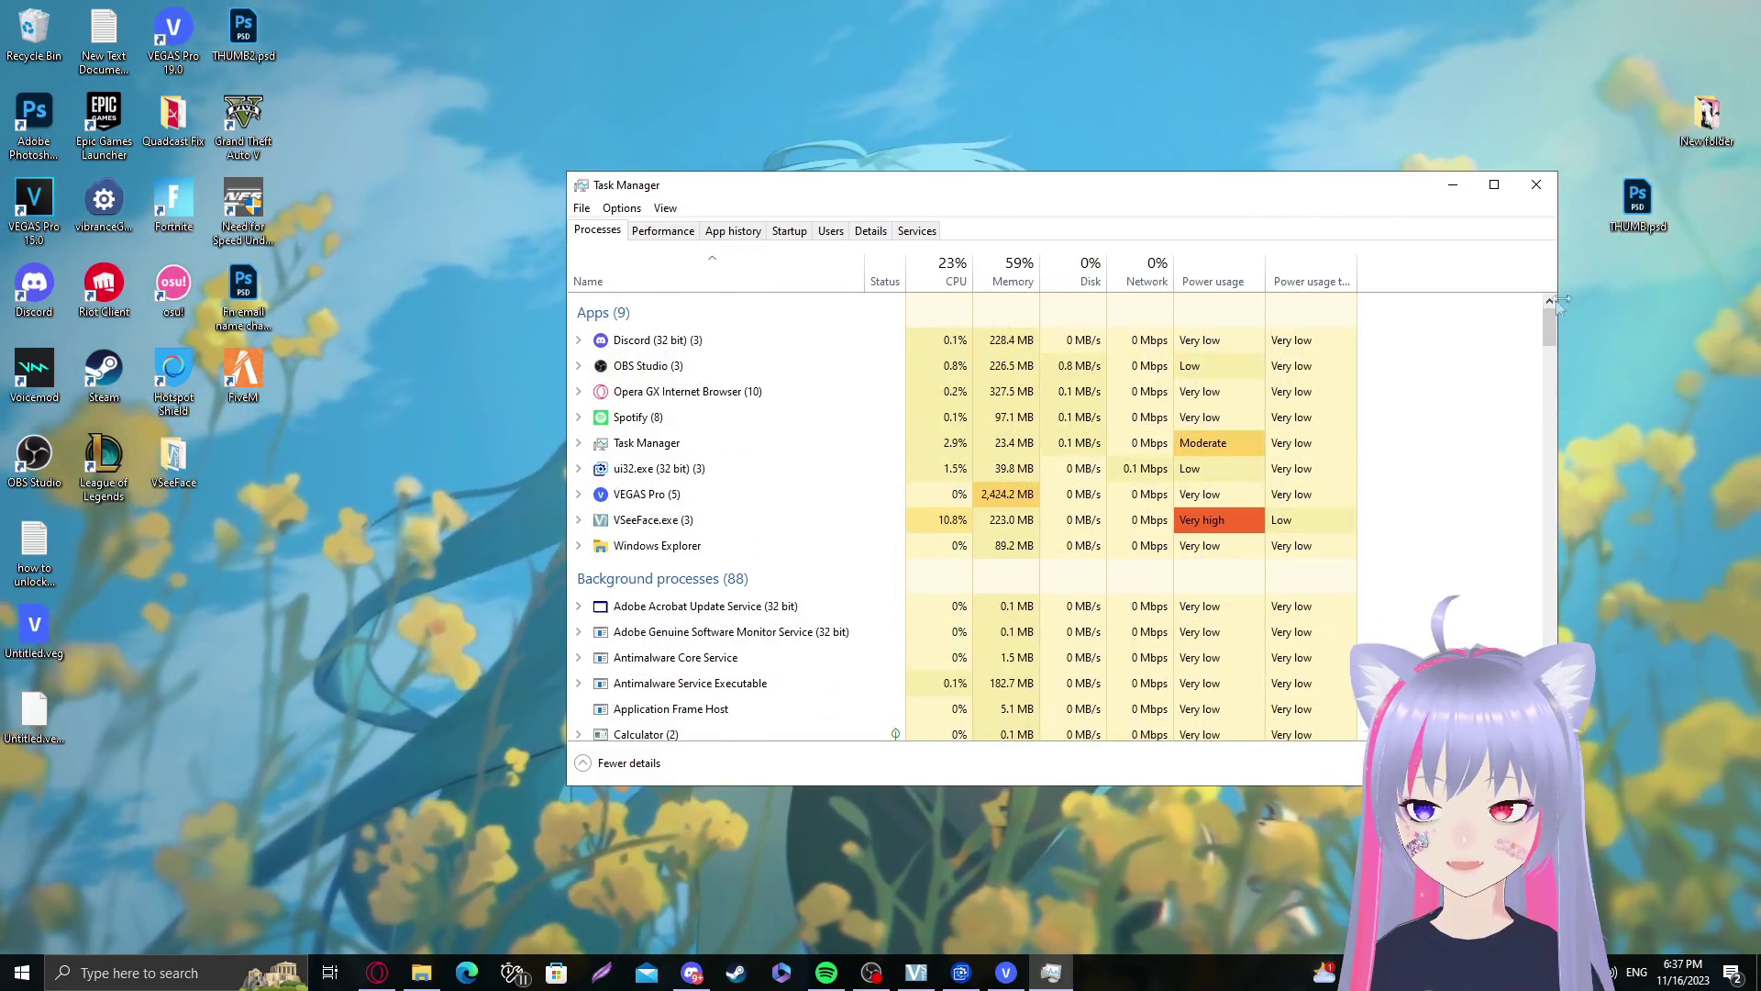
key(alt+F4)
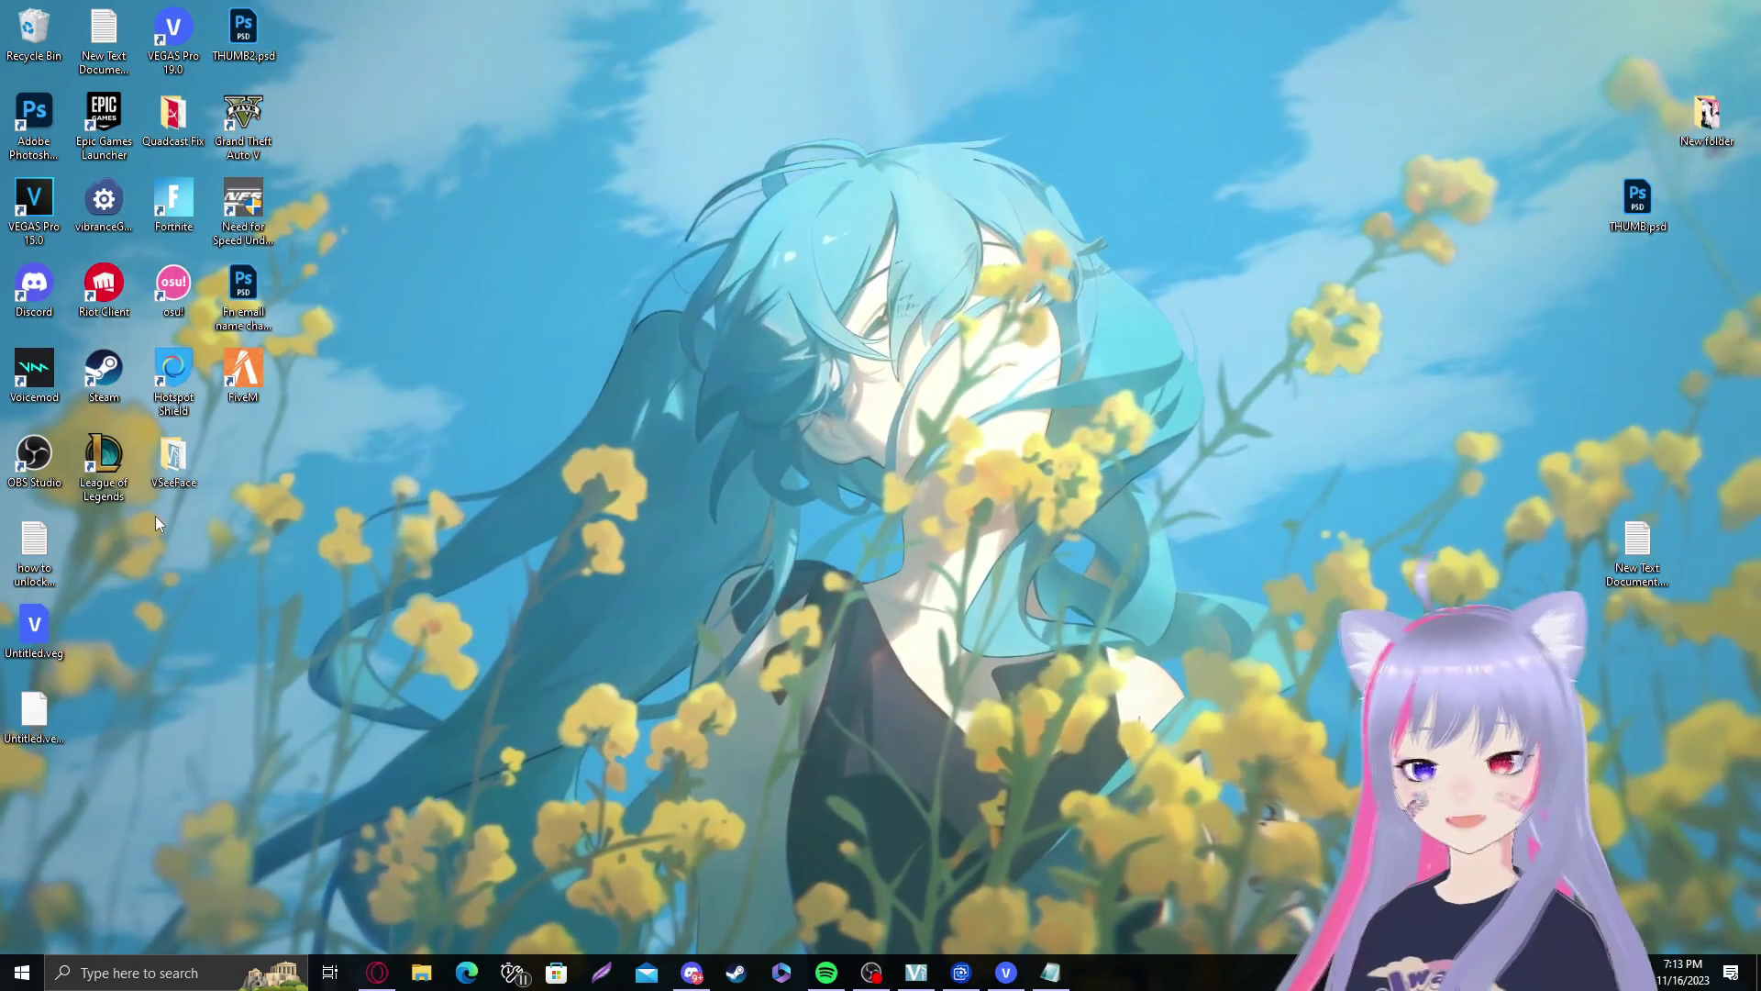
right_click(111, 477)
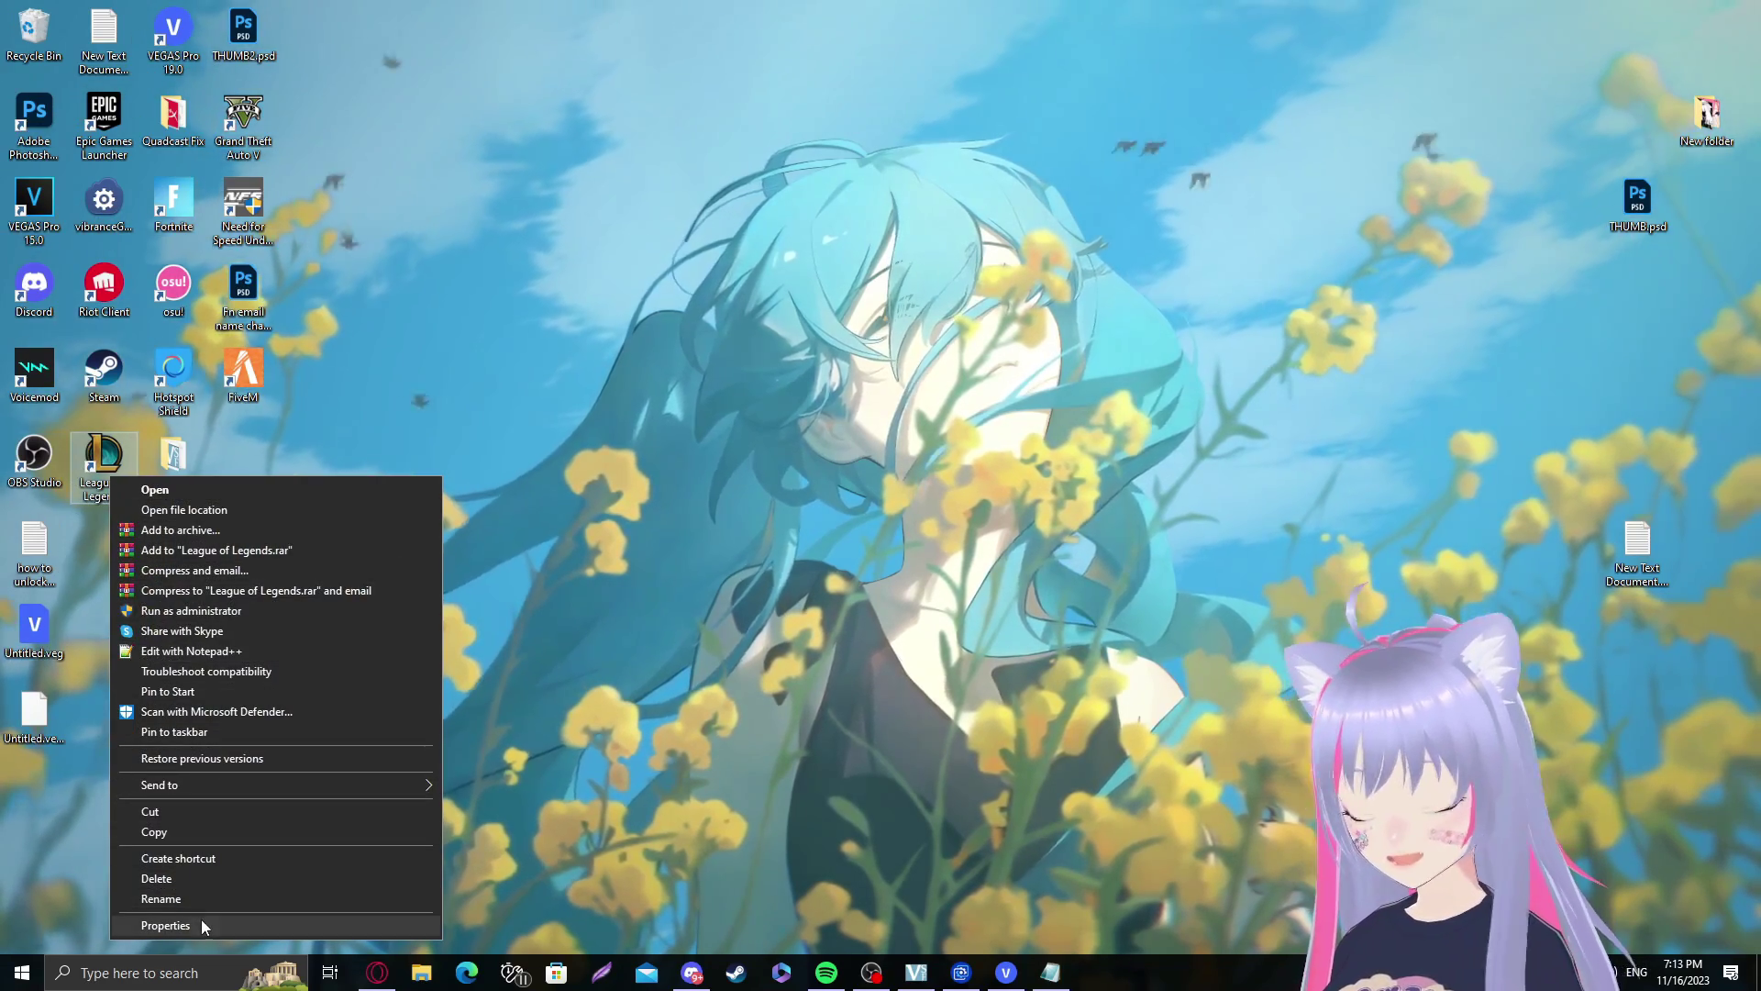
click(165, 924)
drag(275, 277, 781, 240)
click(694, 562)
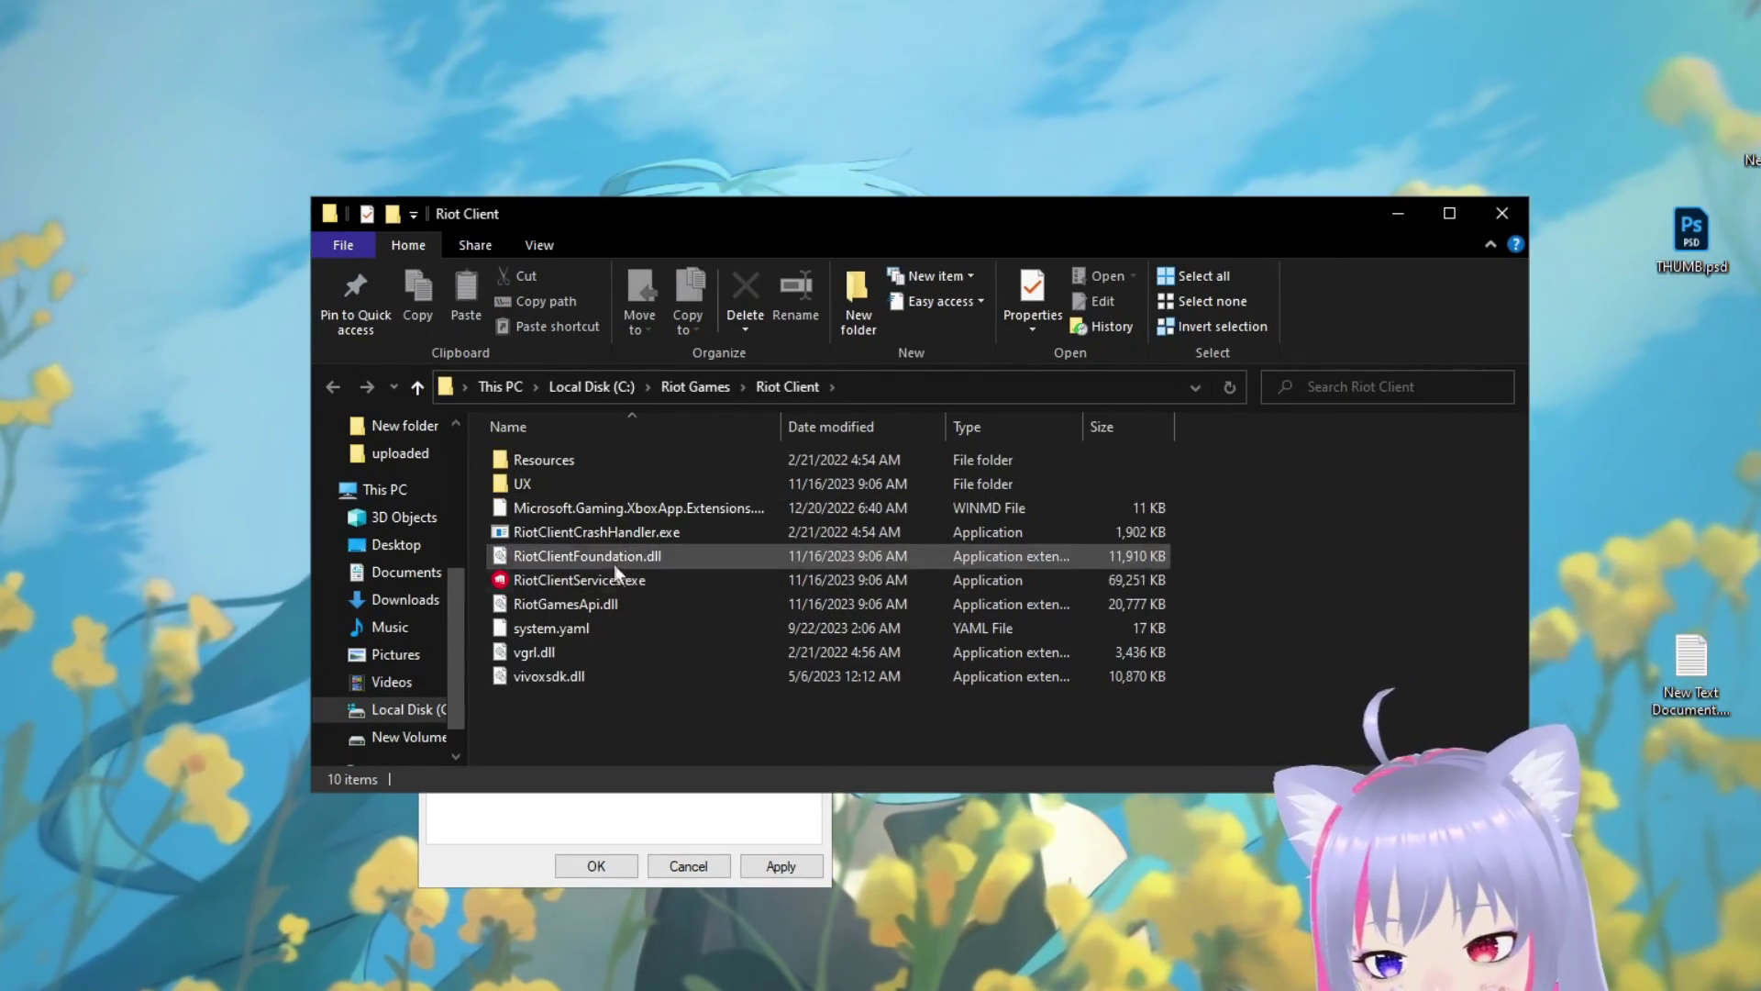
click(695, 387)
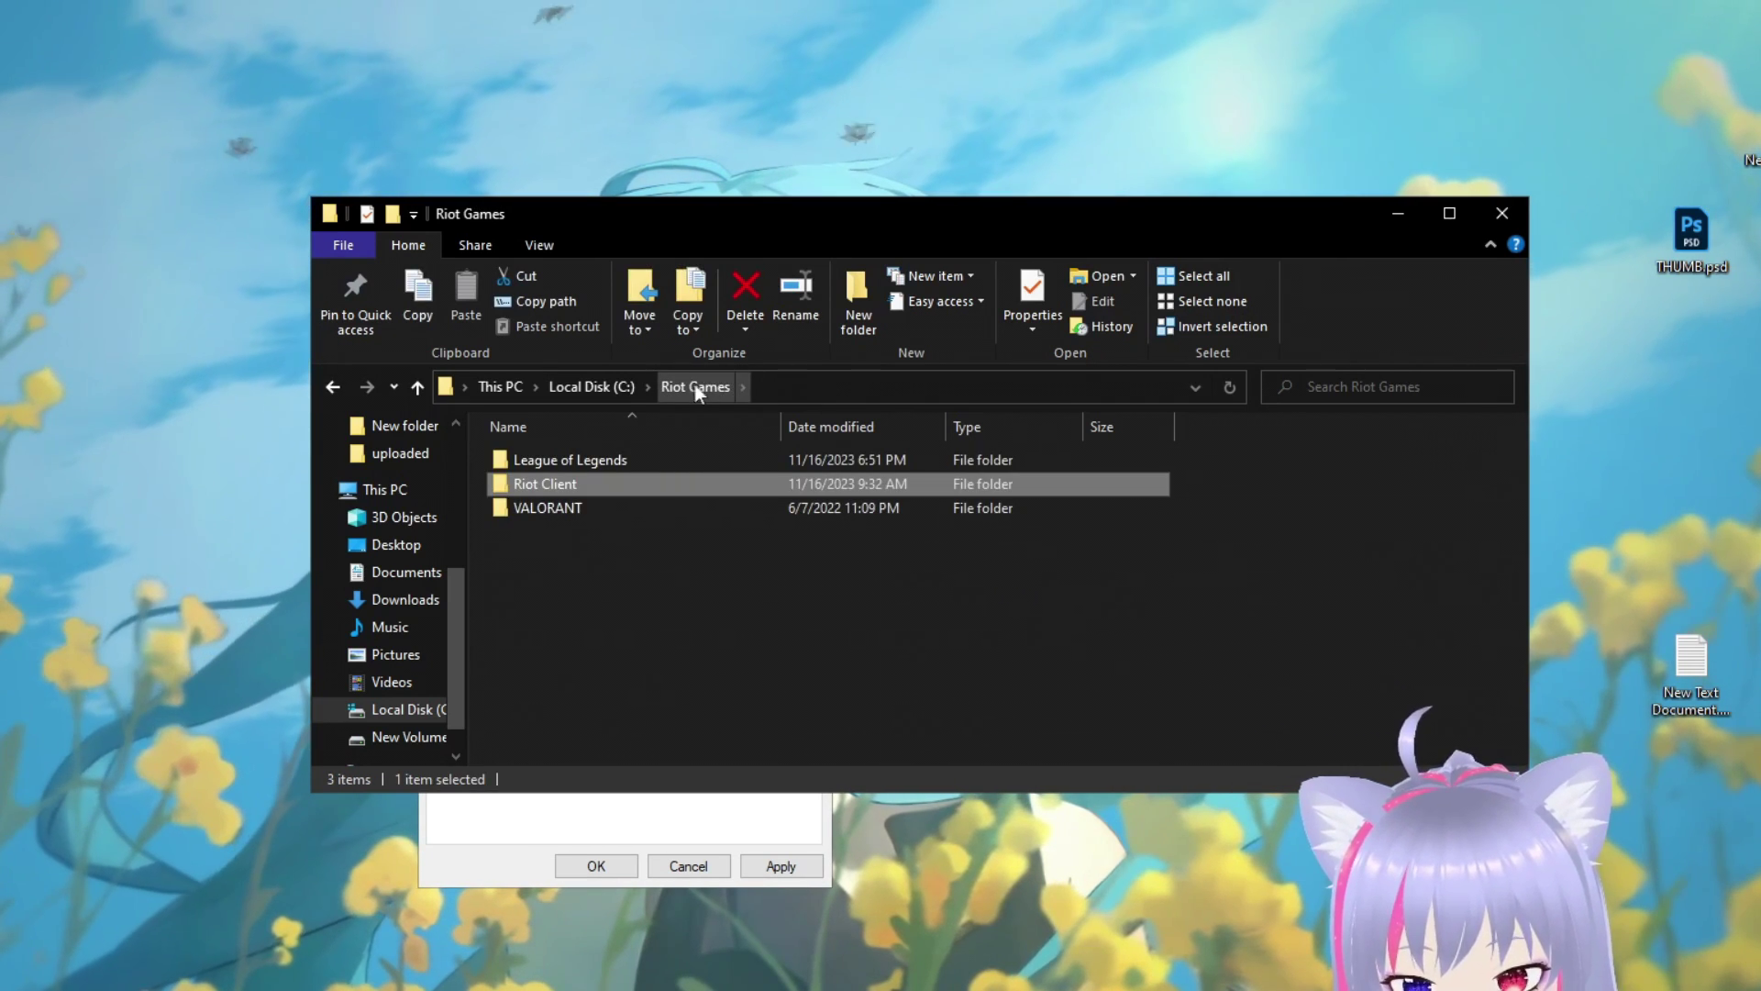
double_click(543, 459)
scroll(605, 528, down, 8)
scroll(614, 546, down, 6)
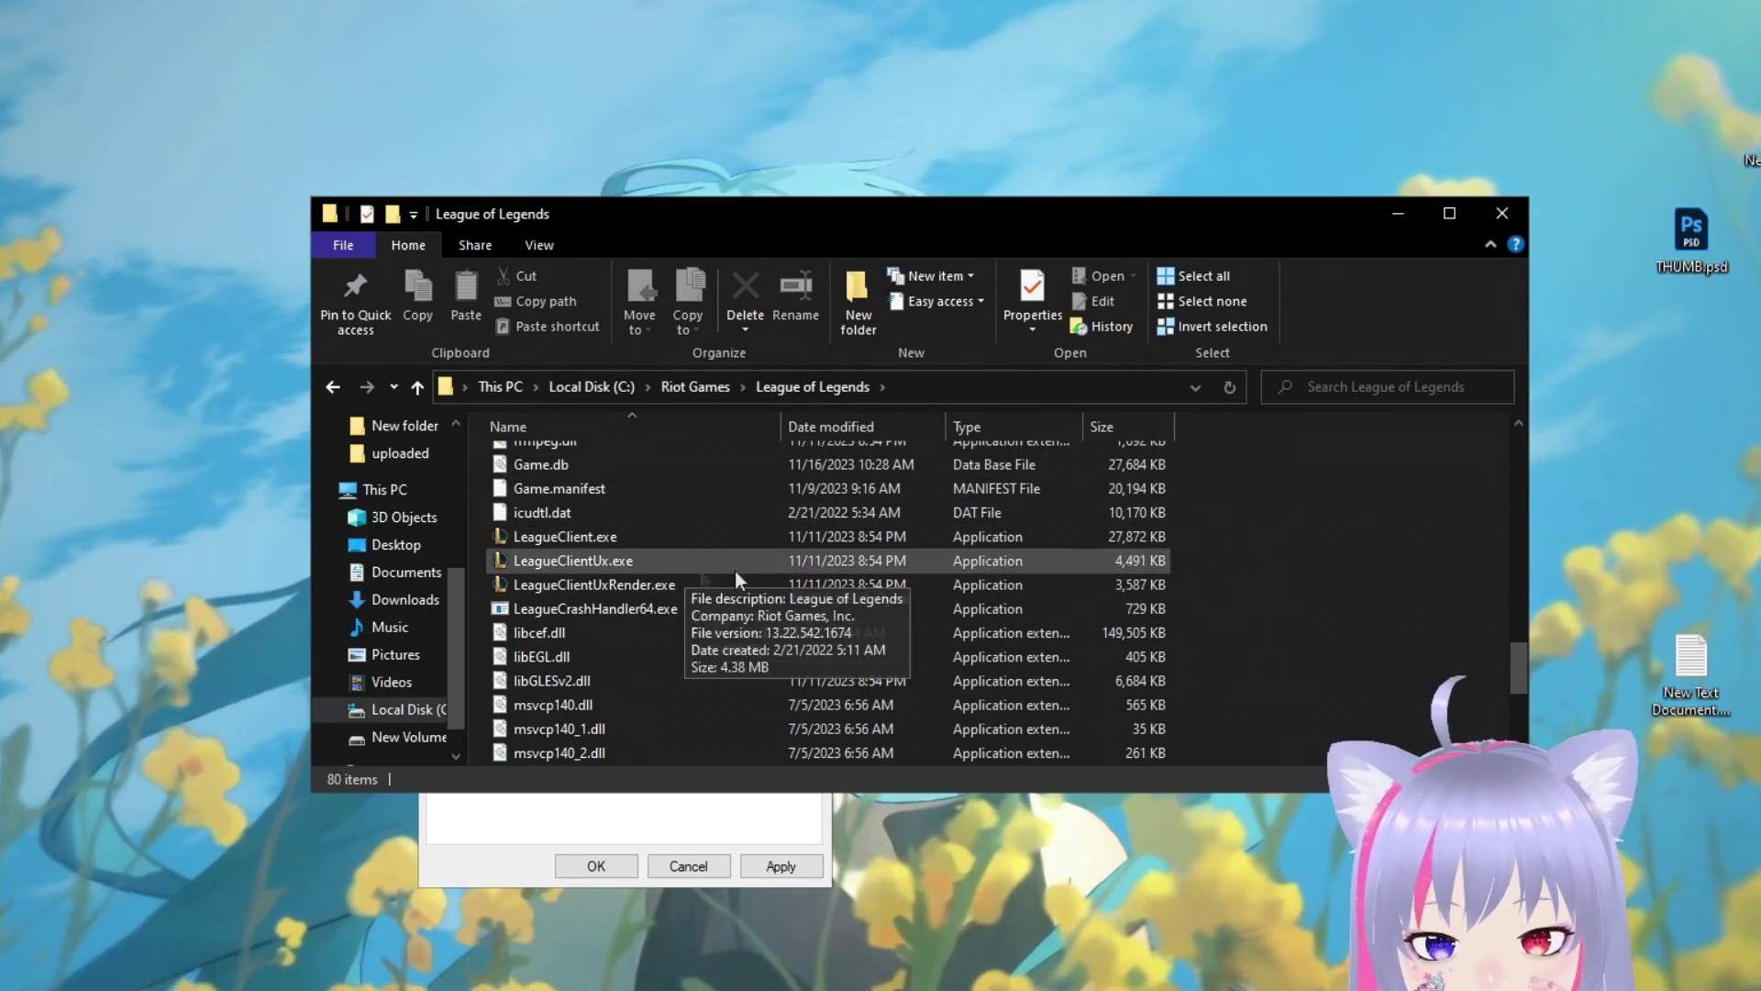
click(1501, 213)
click(936, 228)
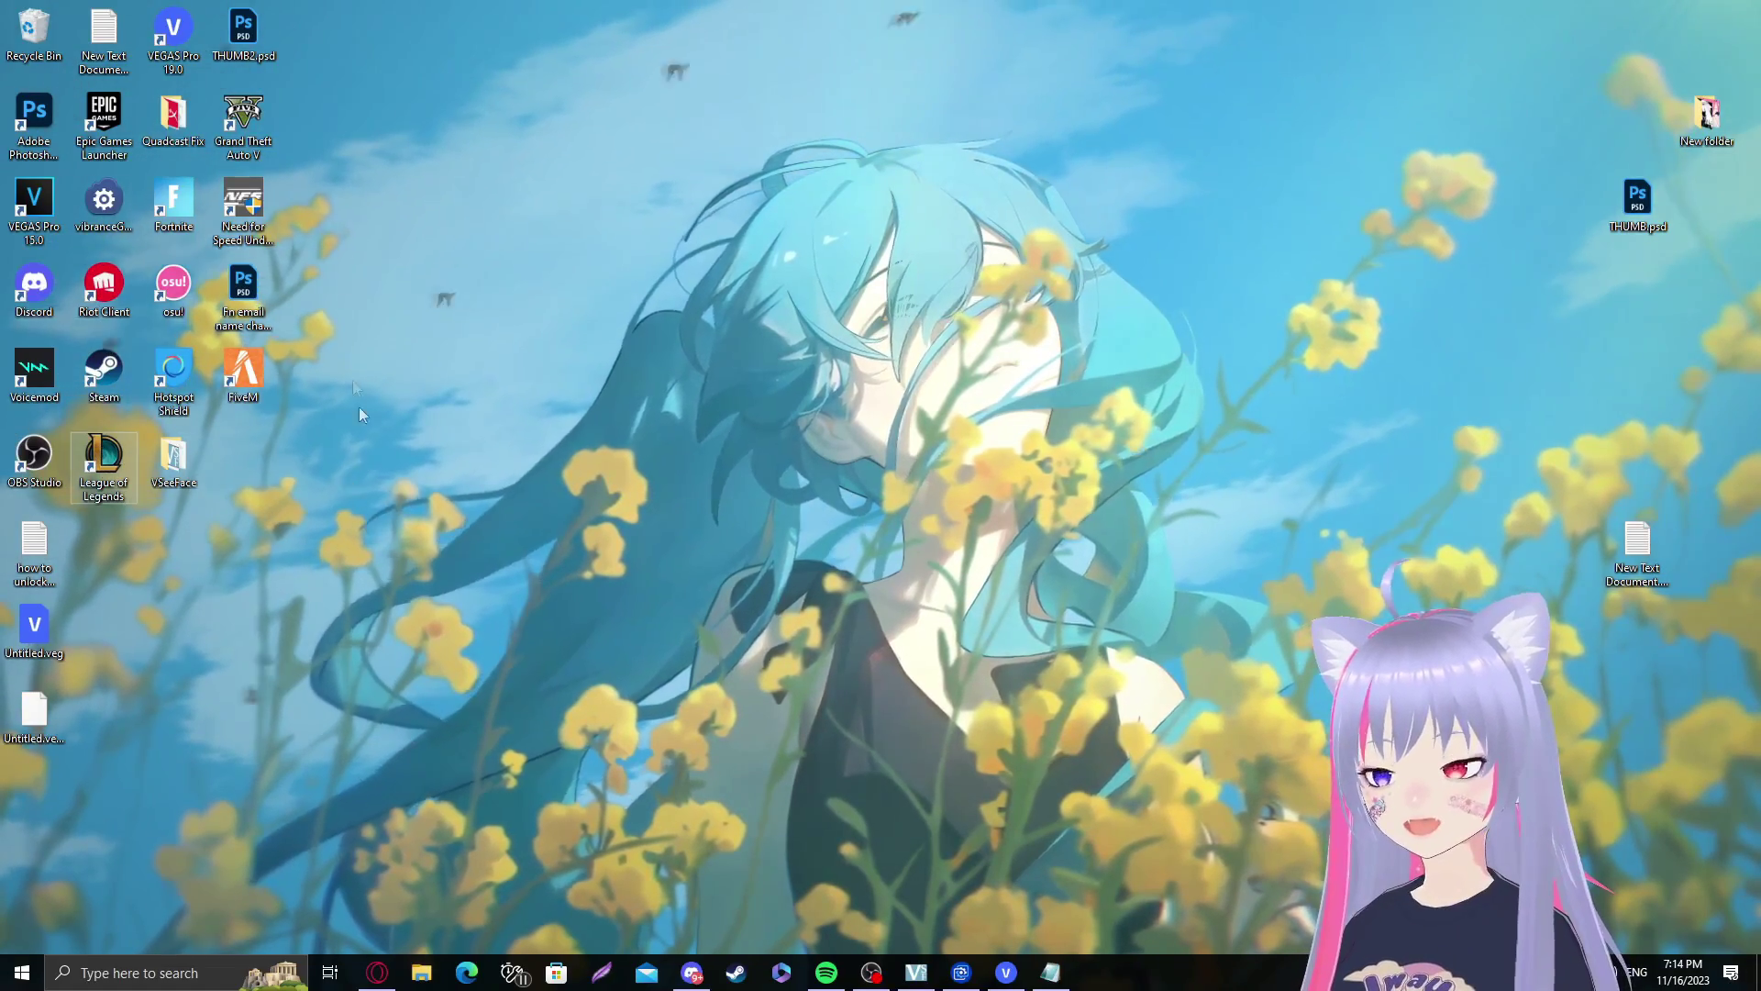
Step: Browse This PC > Local Disk (C:) > Riot Games to reach the League of Legends folder
key(super+e)
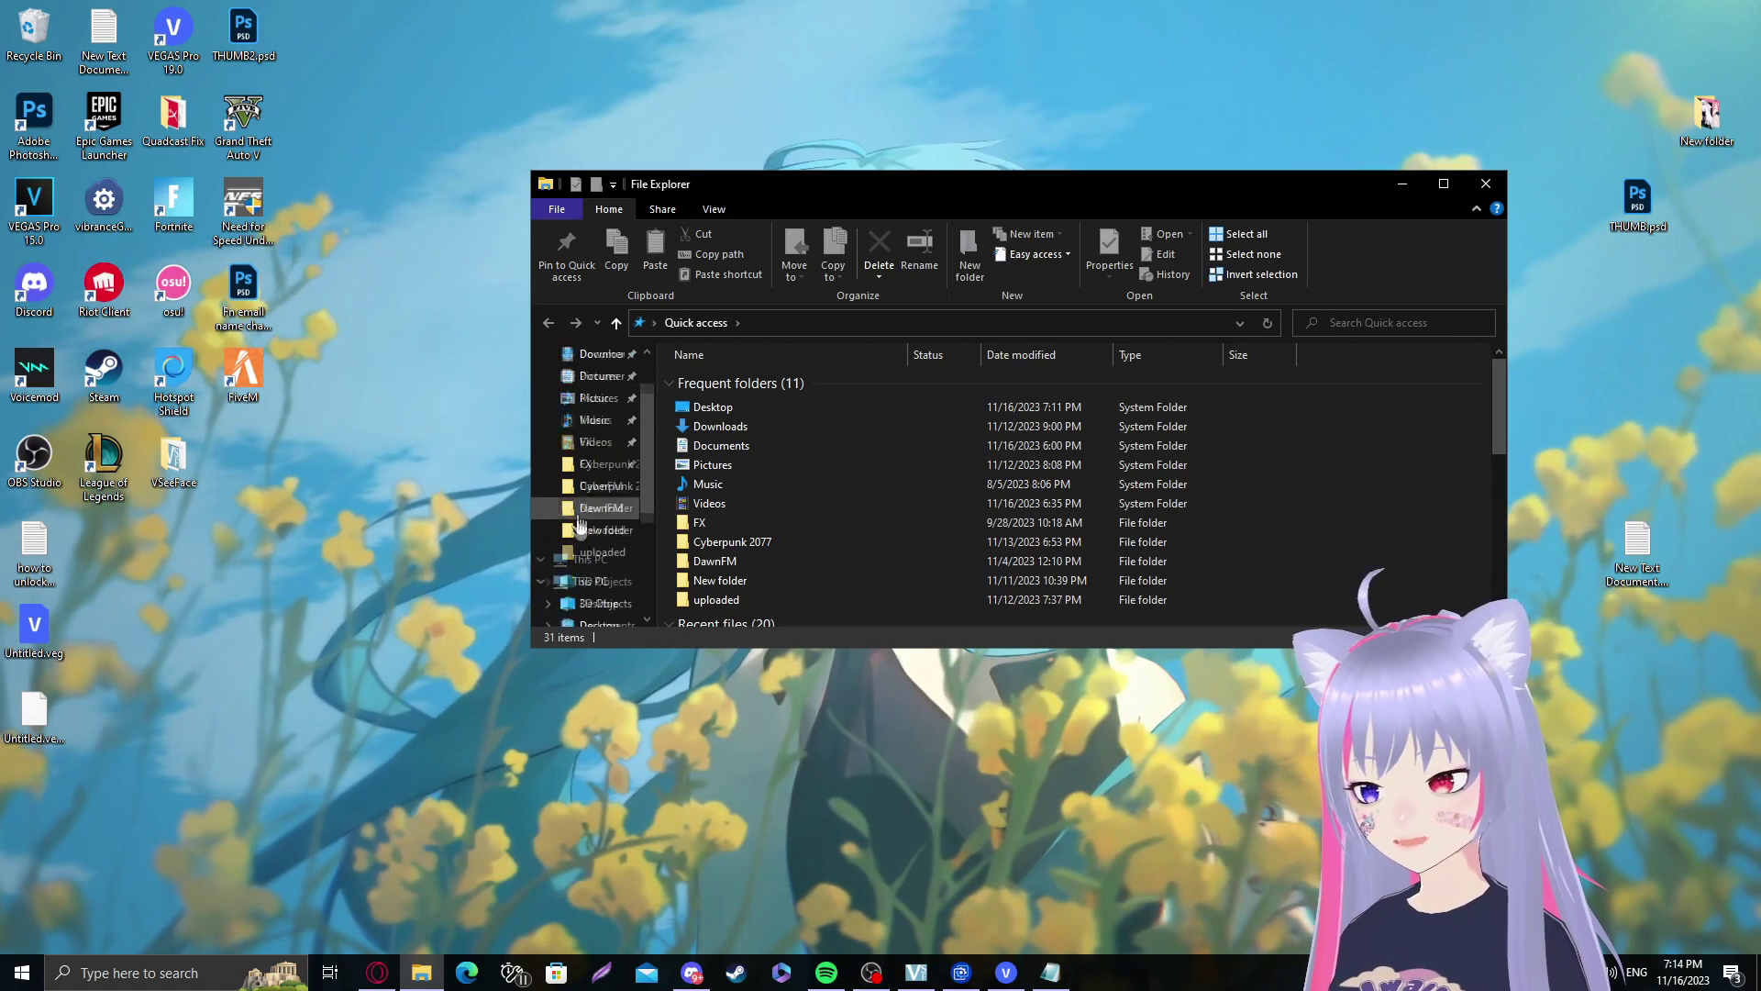
click(587, 559)
scroll(856, 560, down, 1)
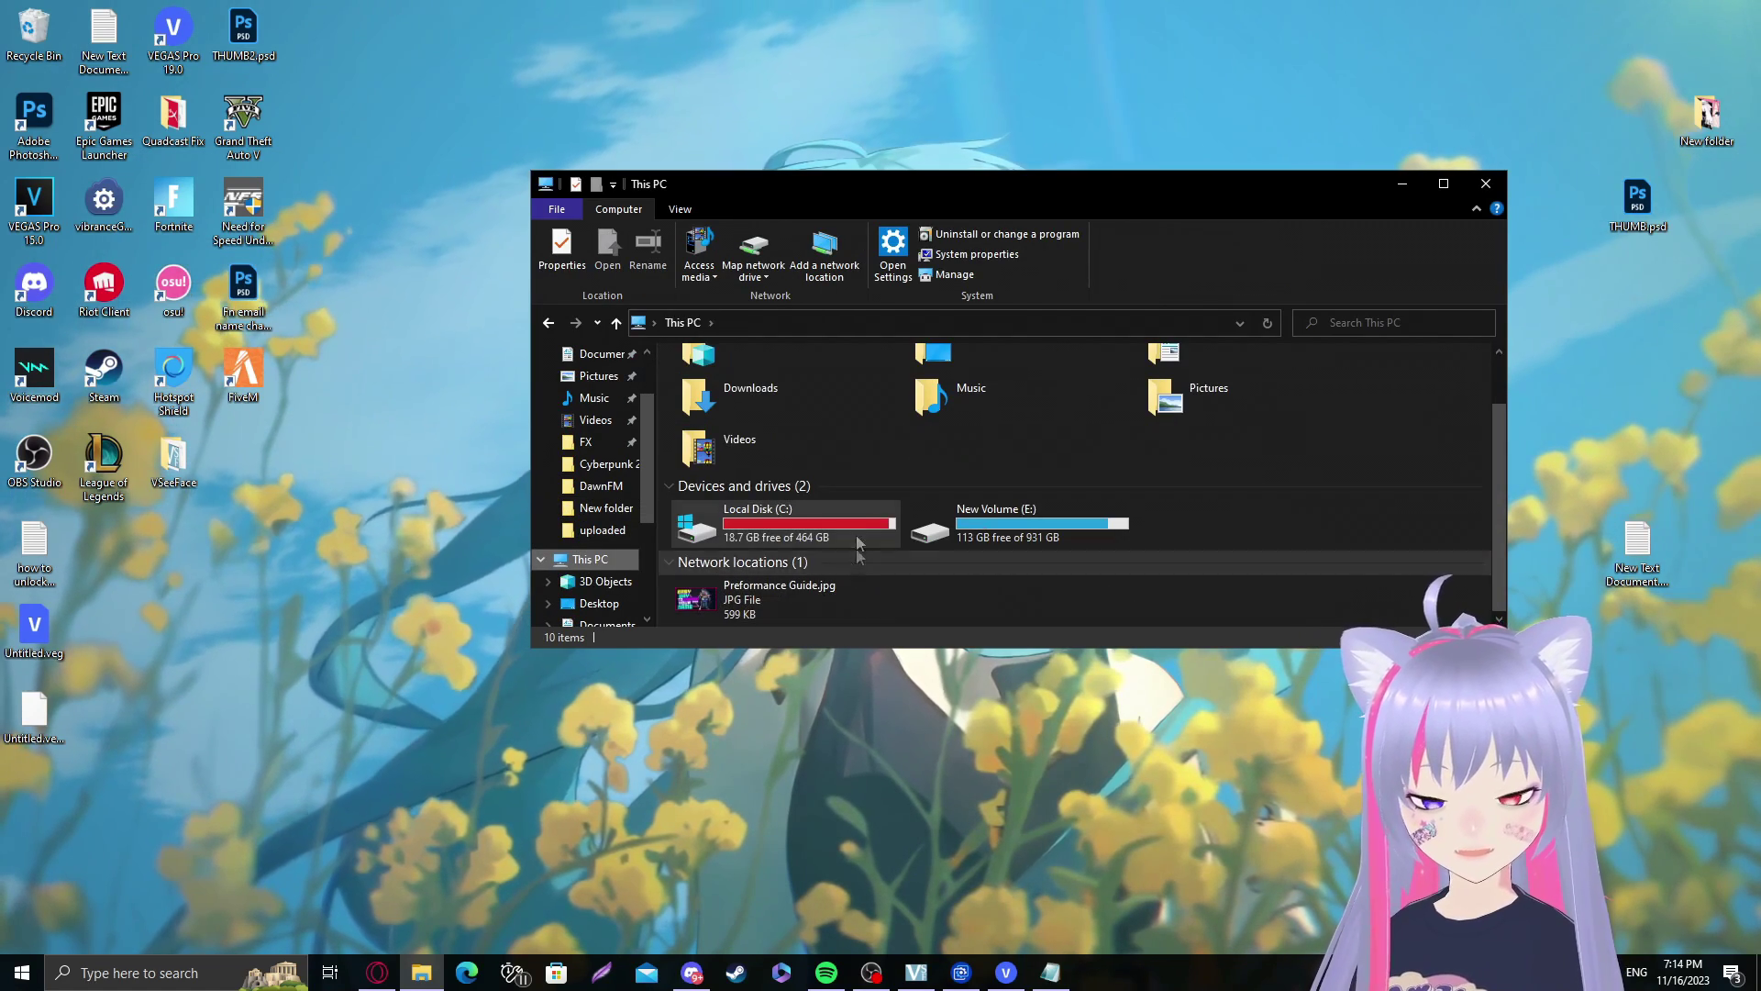
double_click(773, 522)
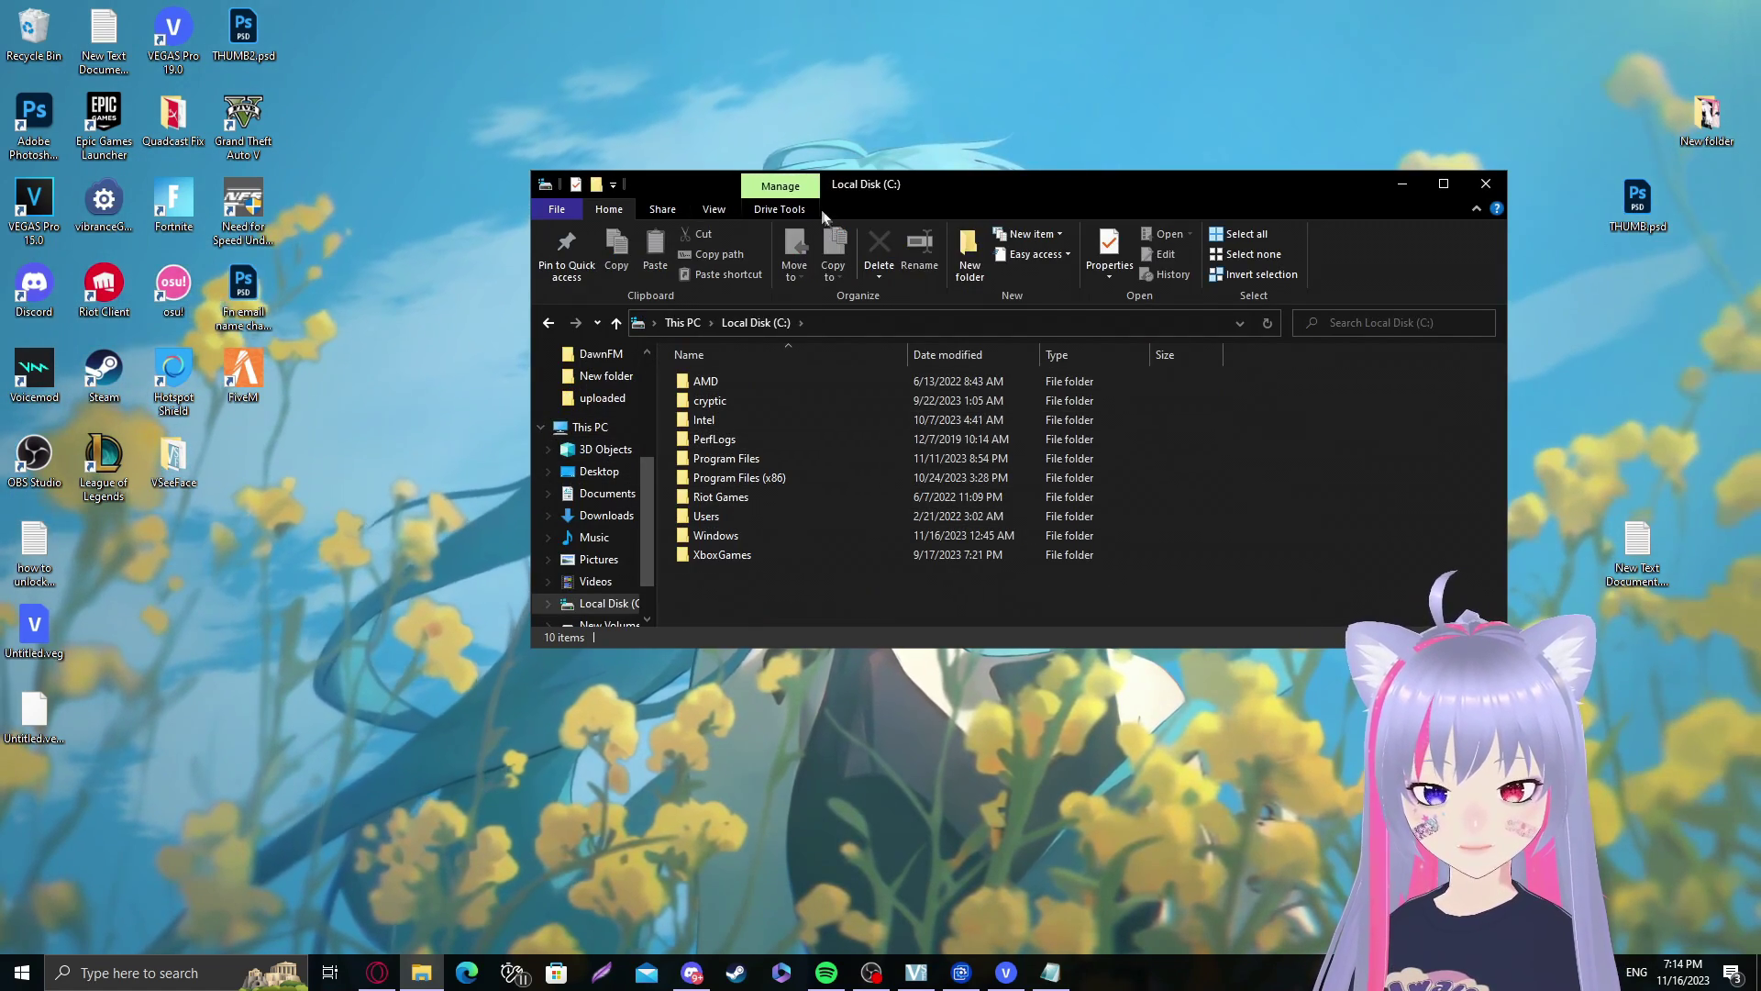
double_click(718, 500)
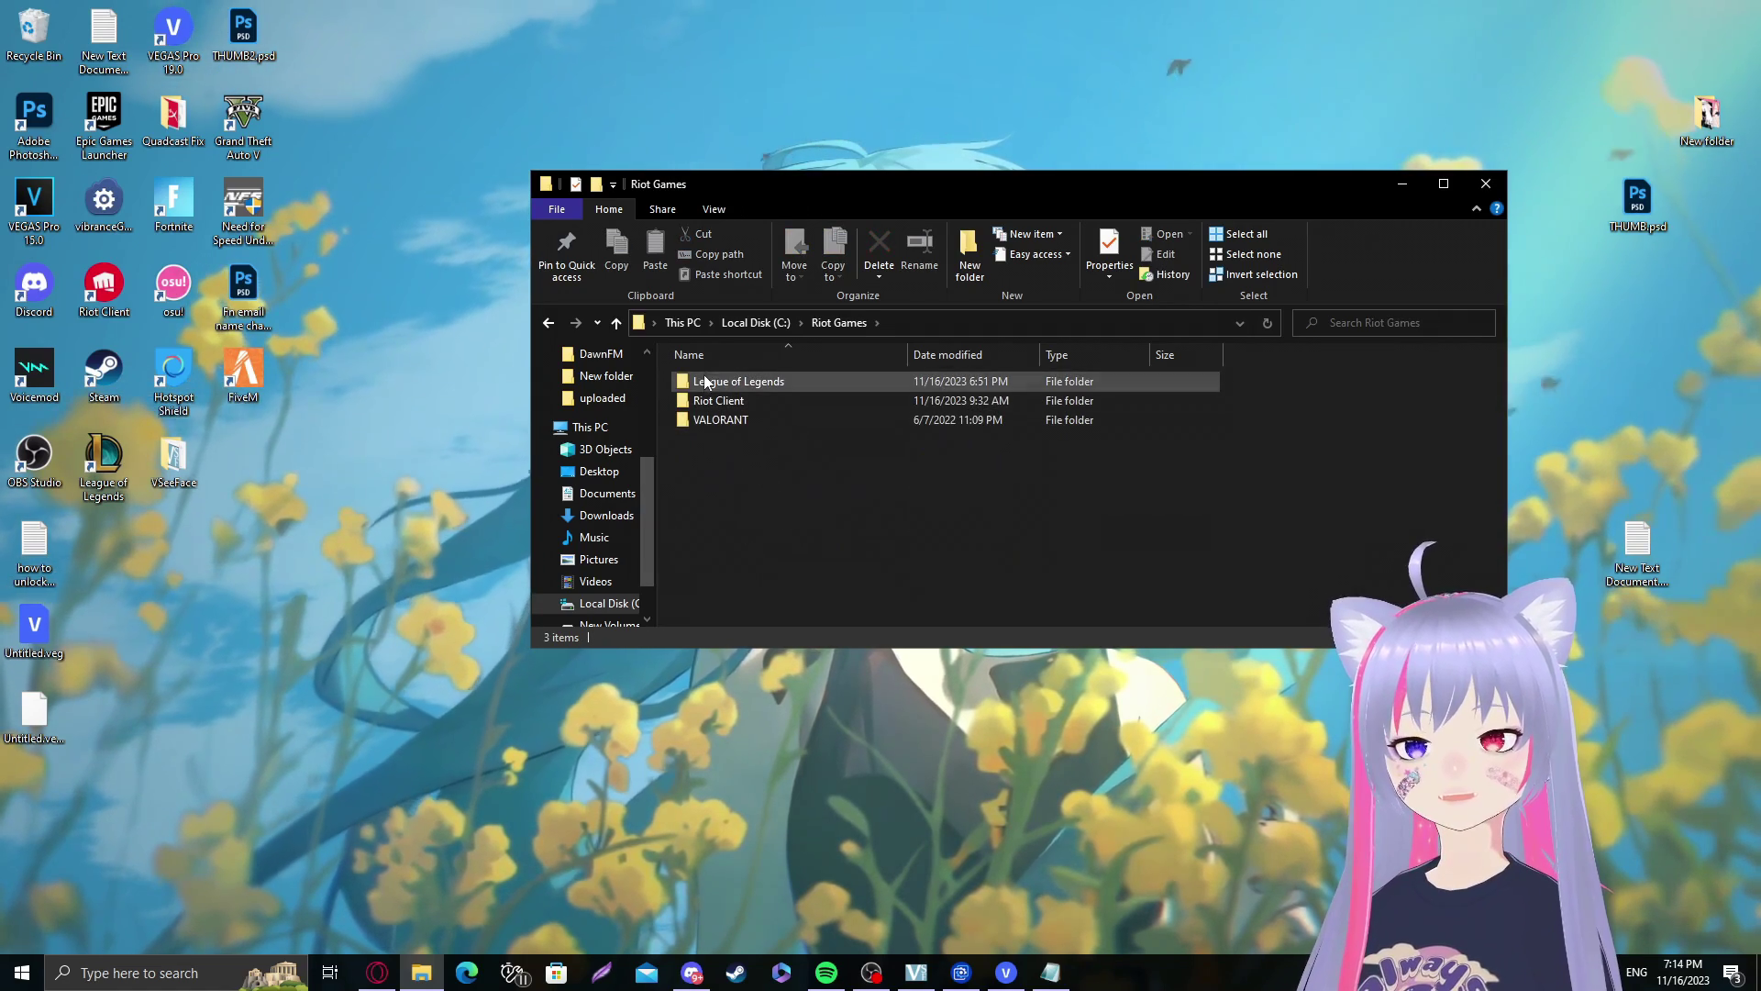
scroll(813, 509, down, 15)
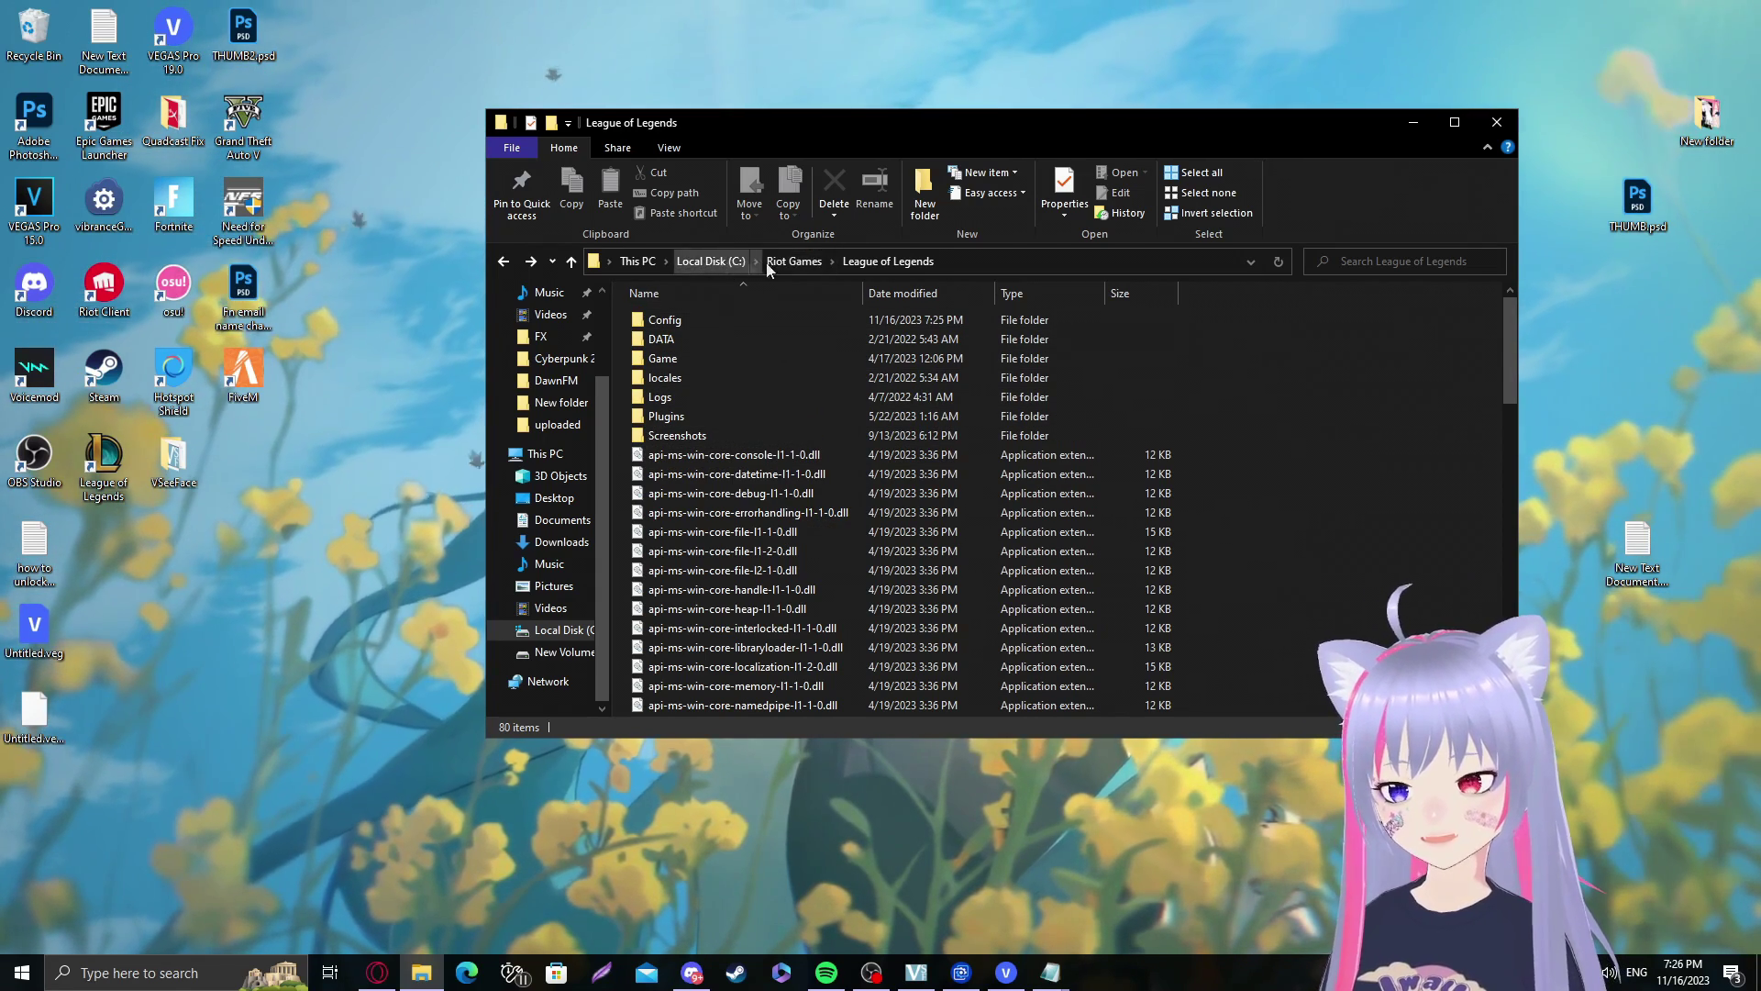
Step: Create 'LeagueClient.exe - Shortcut' from LeagueClient.exe in the League of Legends folder
scroll(895, 409, down, 15)
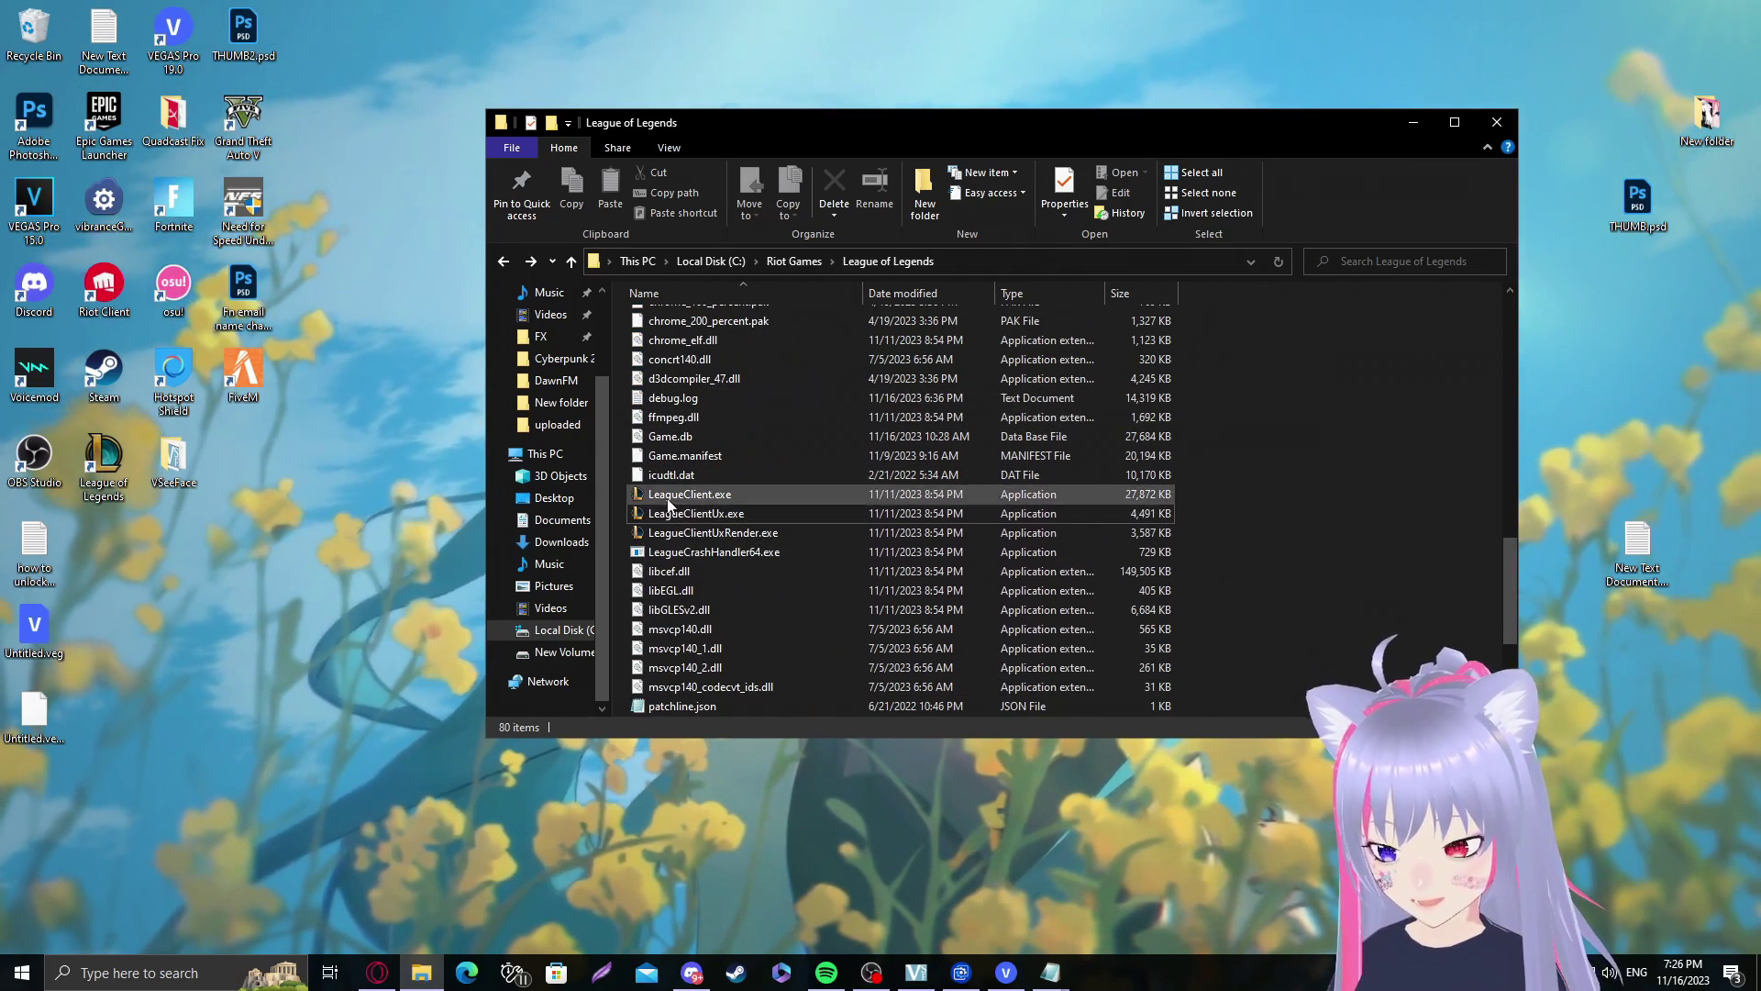
click(715, 496)
click(1324, 523)
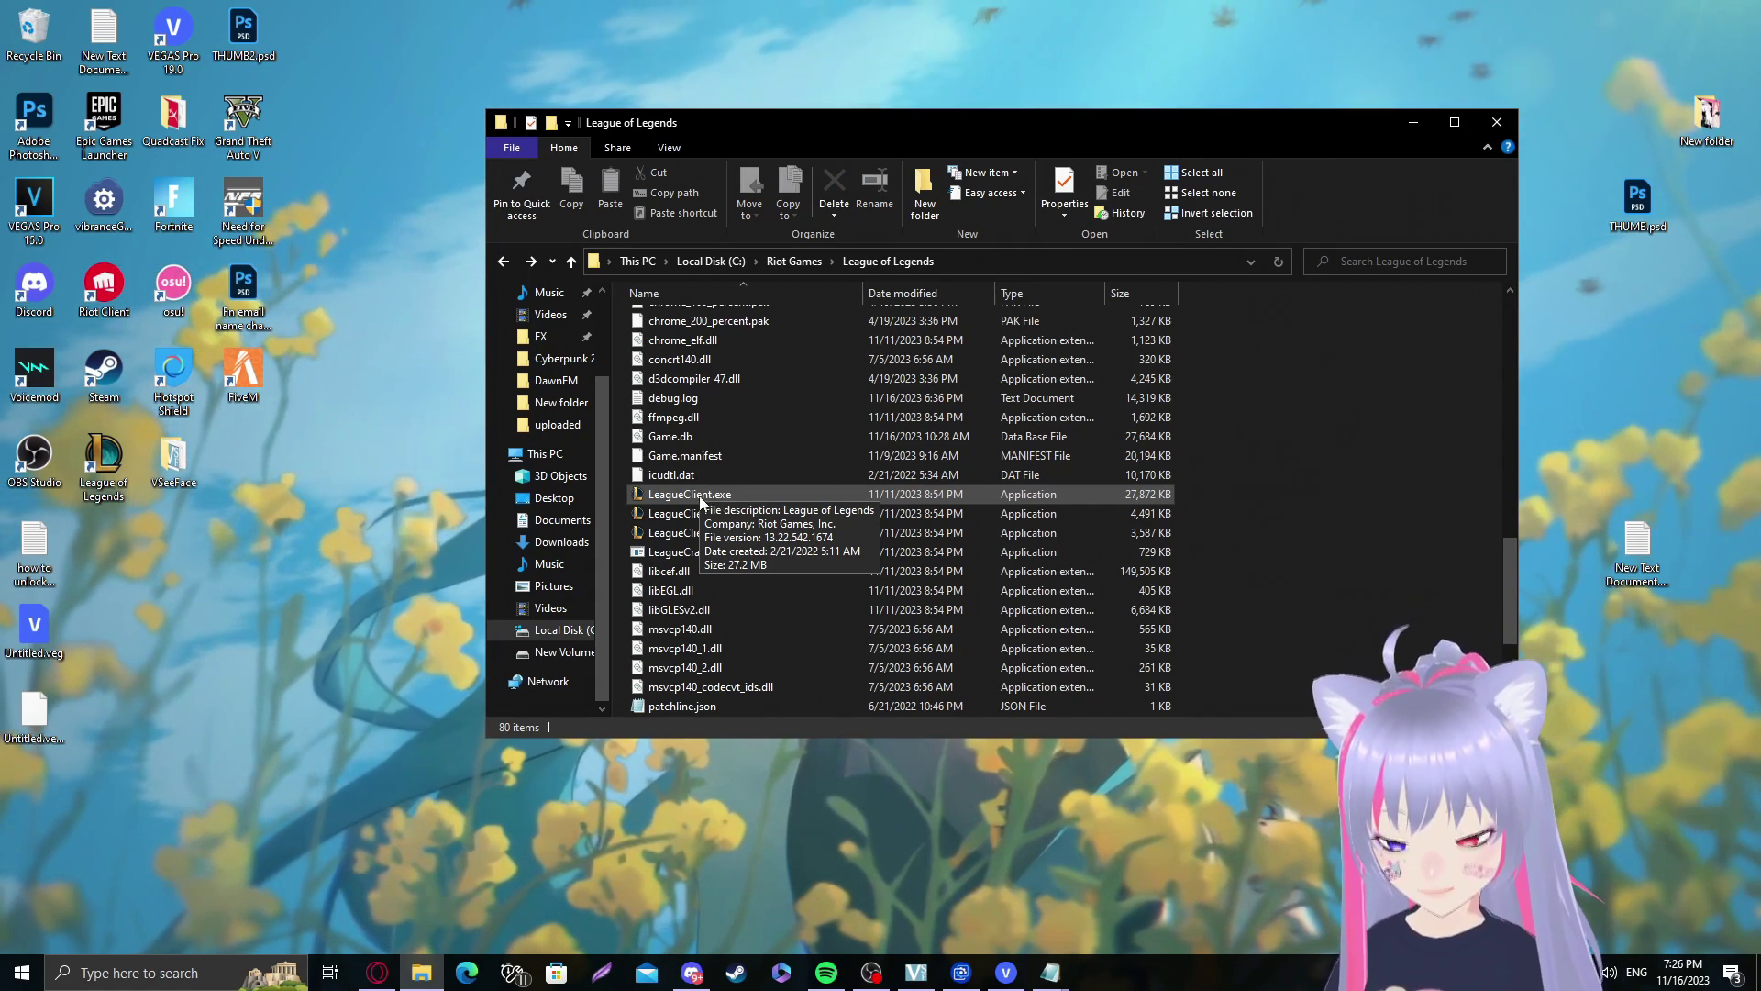
right_click(699, 500)
click(1229, 477)
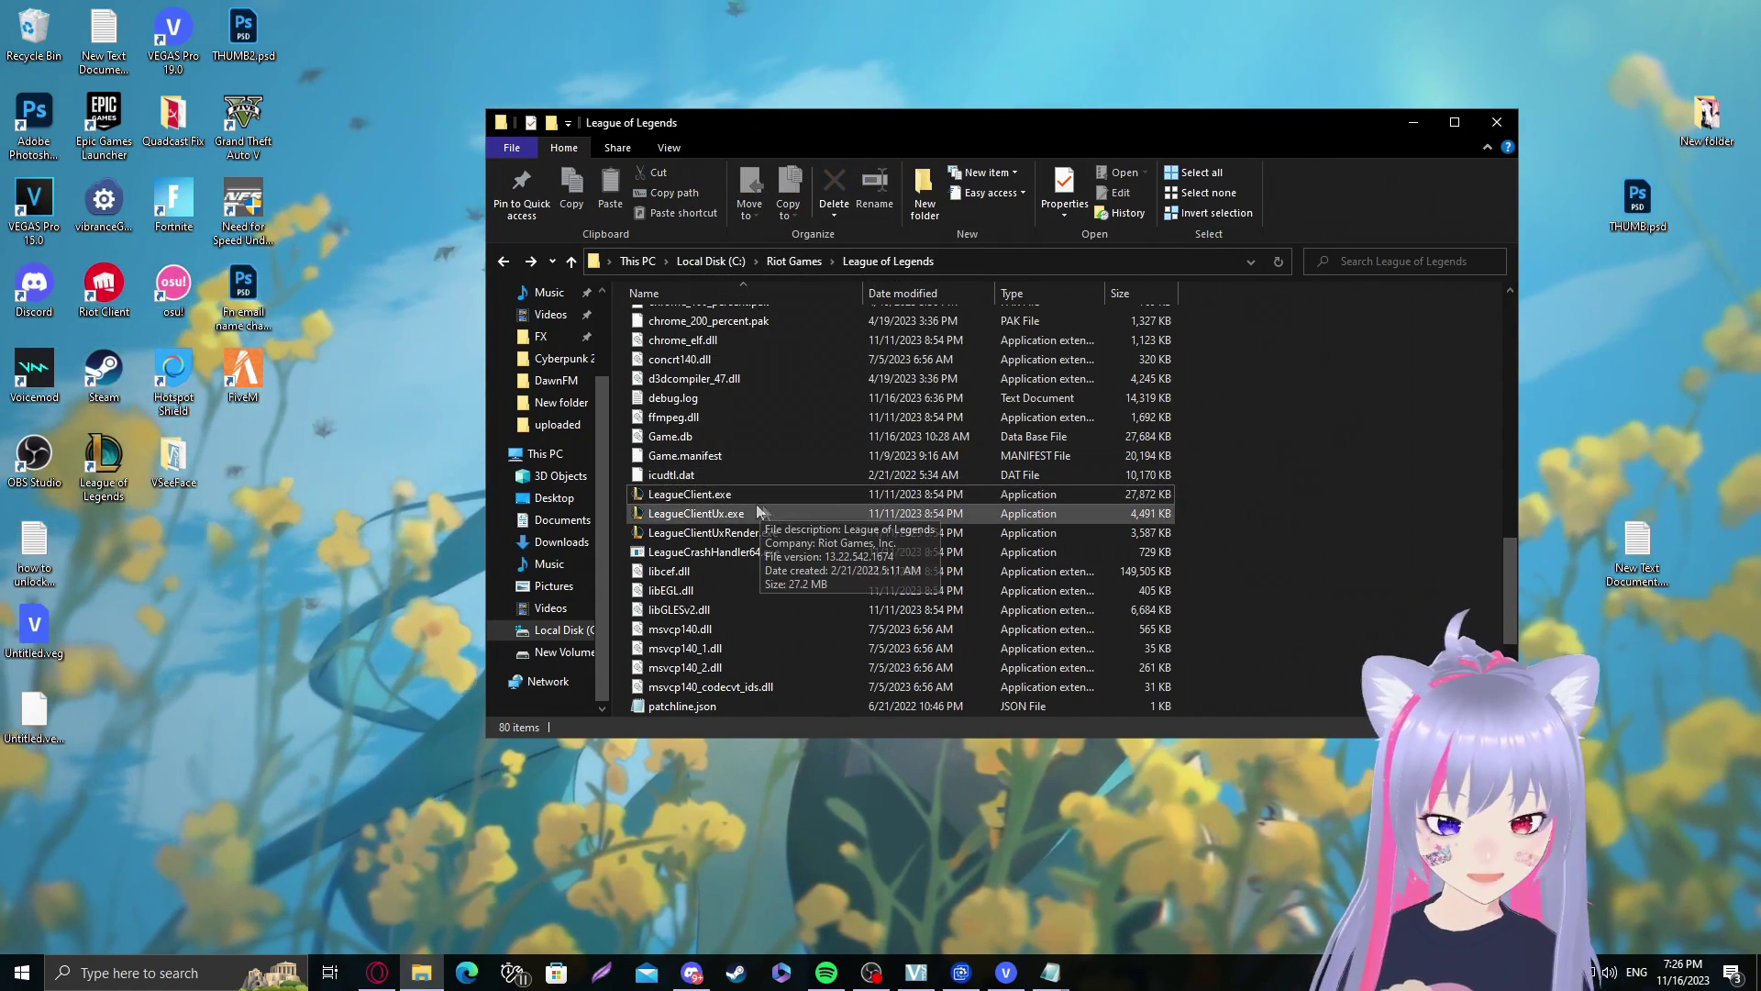
right_click(680, 498)
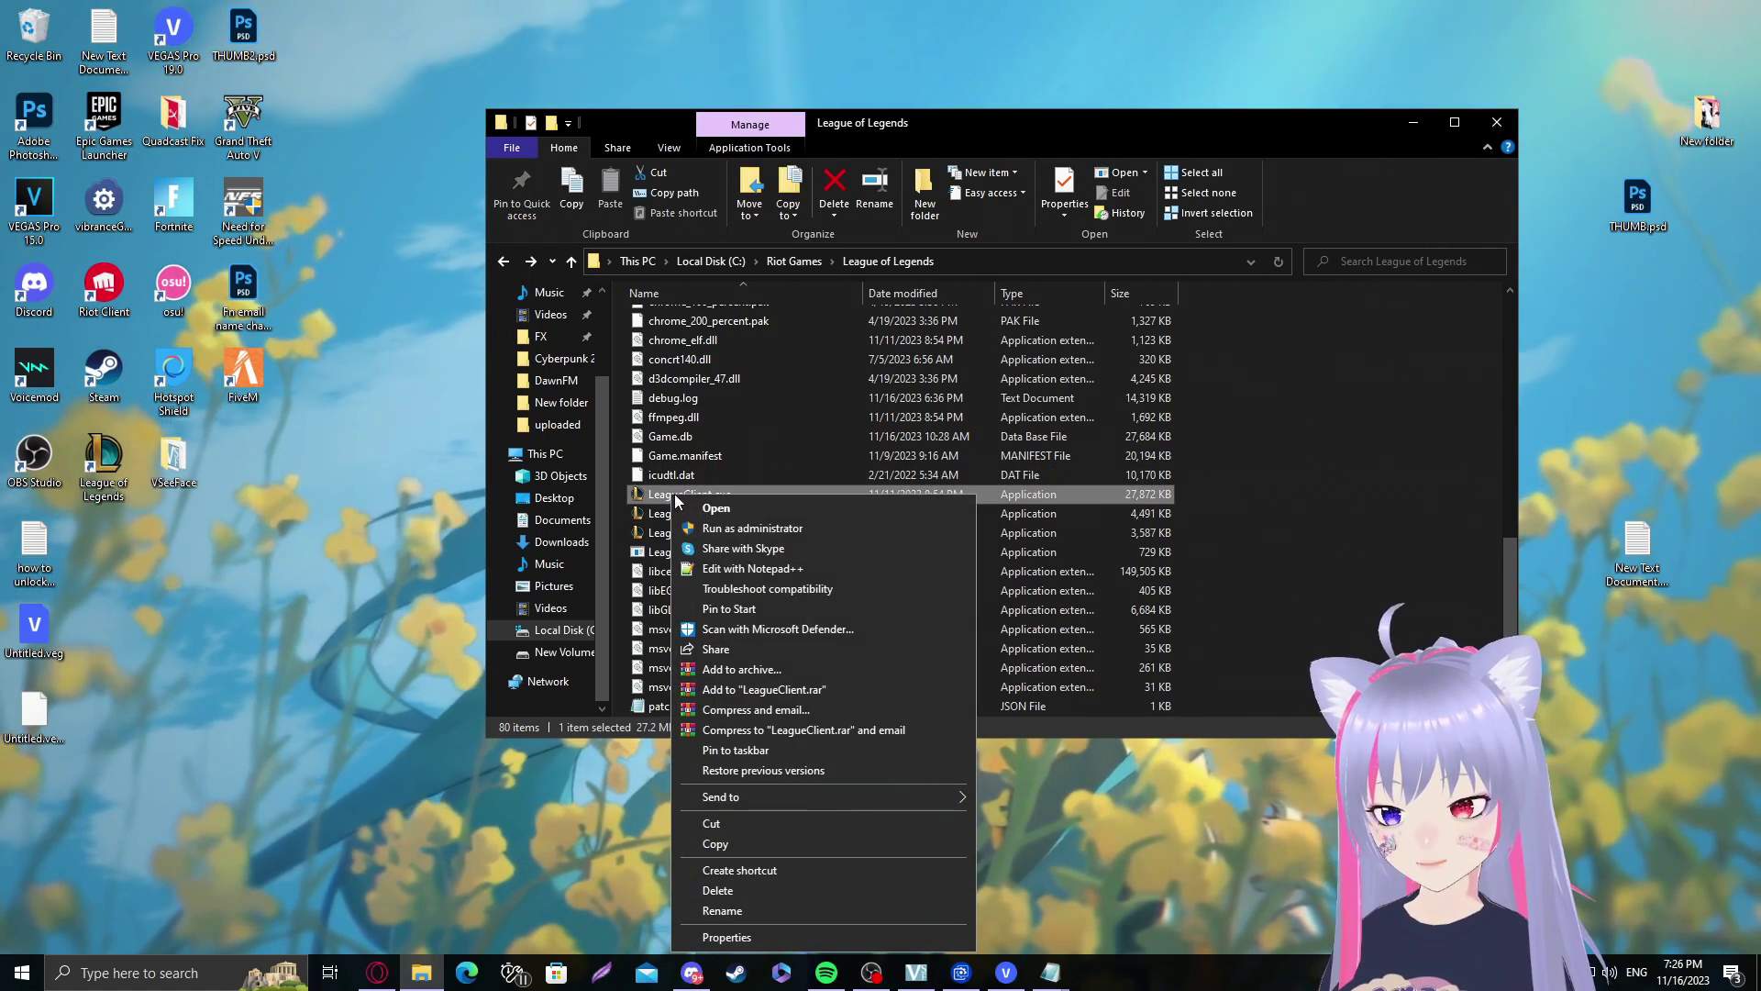
click(749, 872)
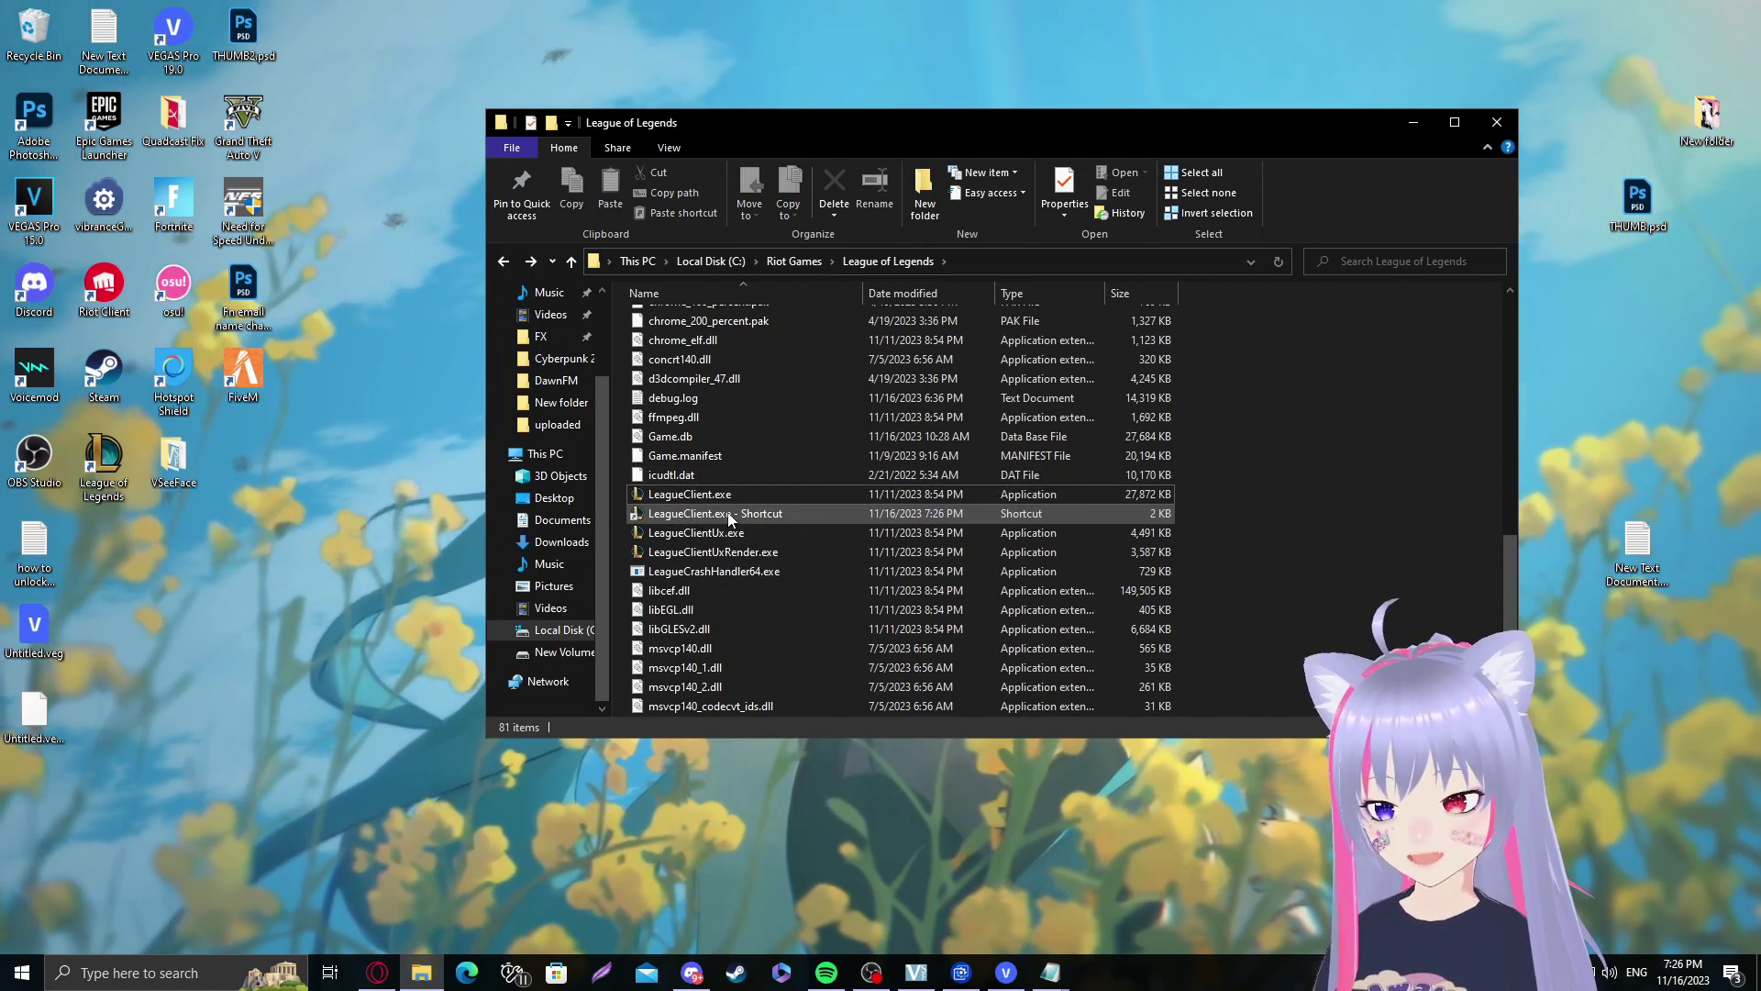
right_click(687, 523)
click(734, 484)
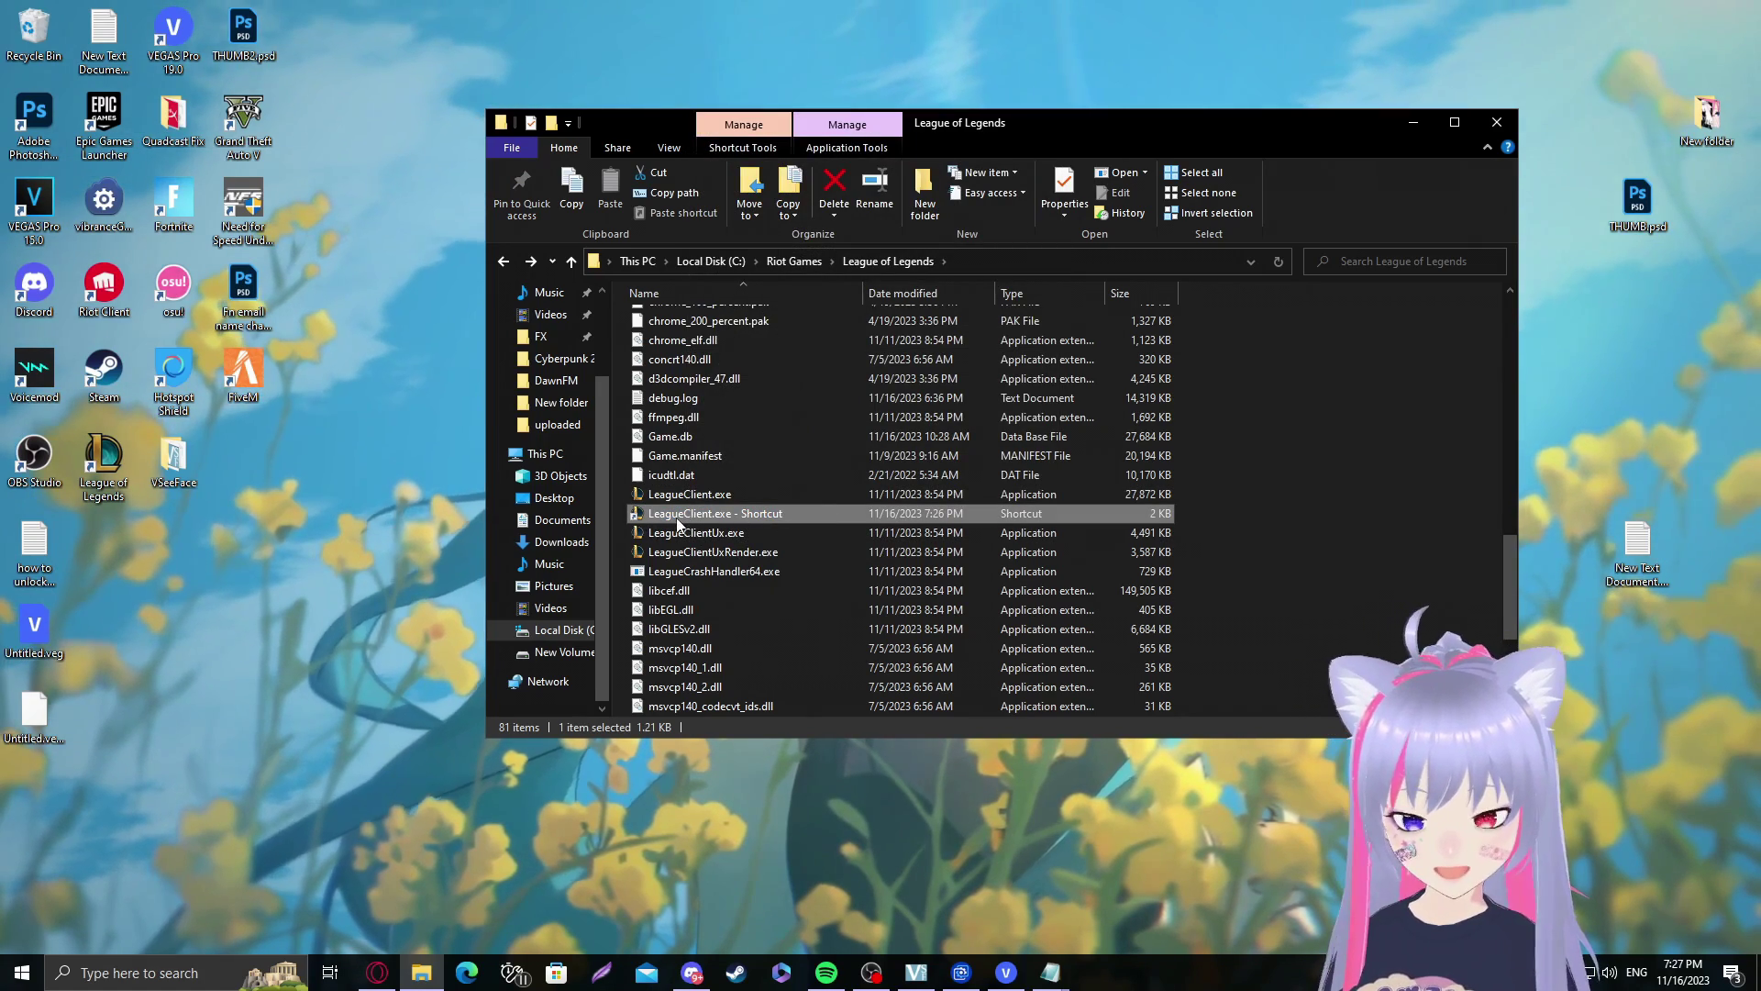
right_click(679, 522)
Step: Append --locale=ko_KR to the shortcut's Target in Properties and confirm with OK
click(725, 510)
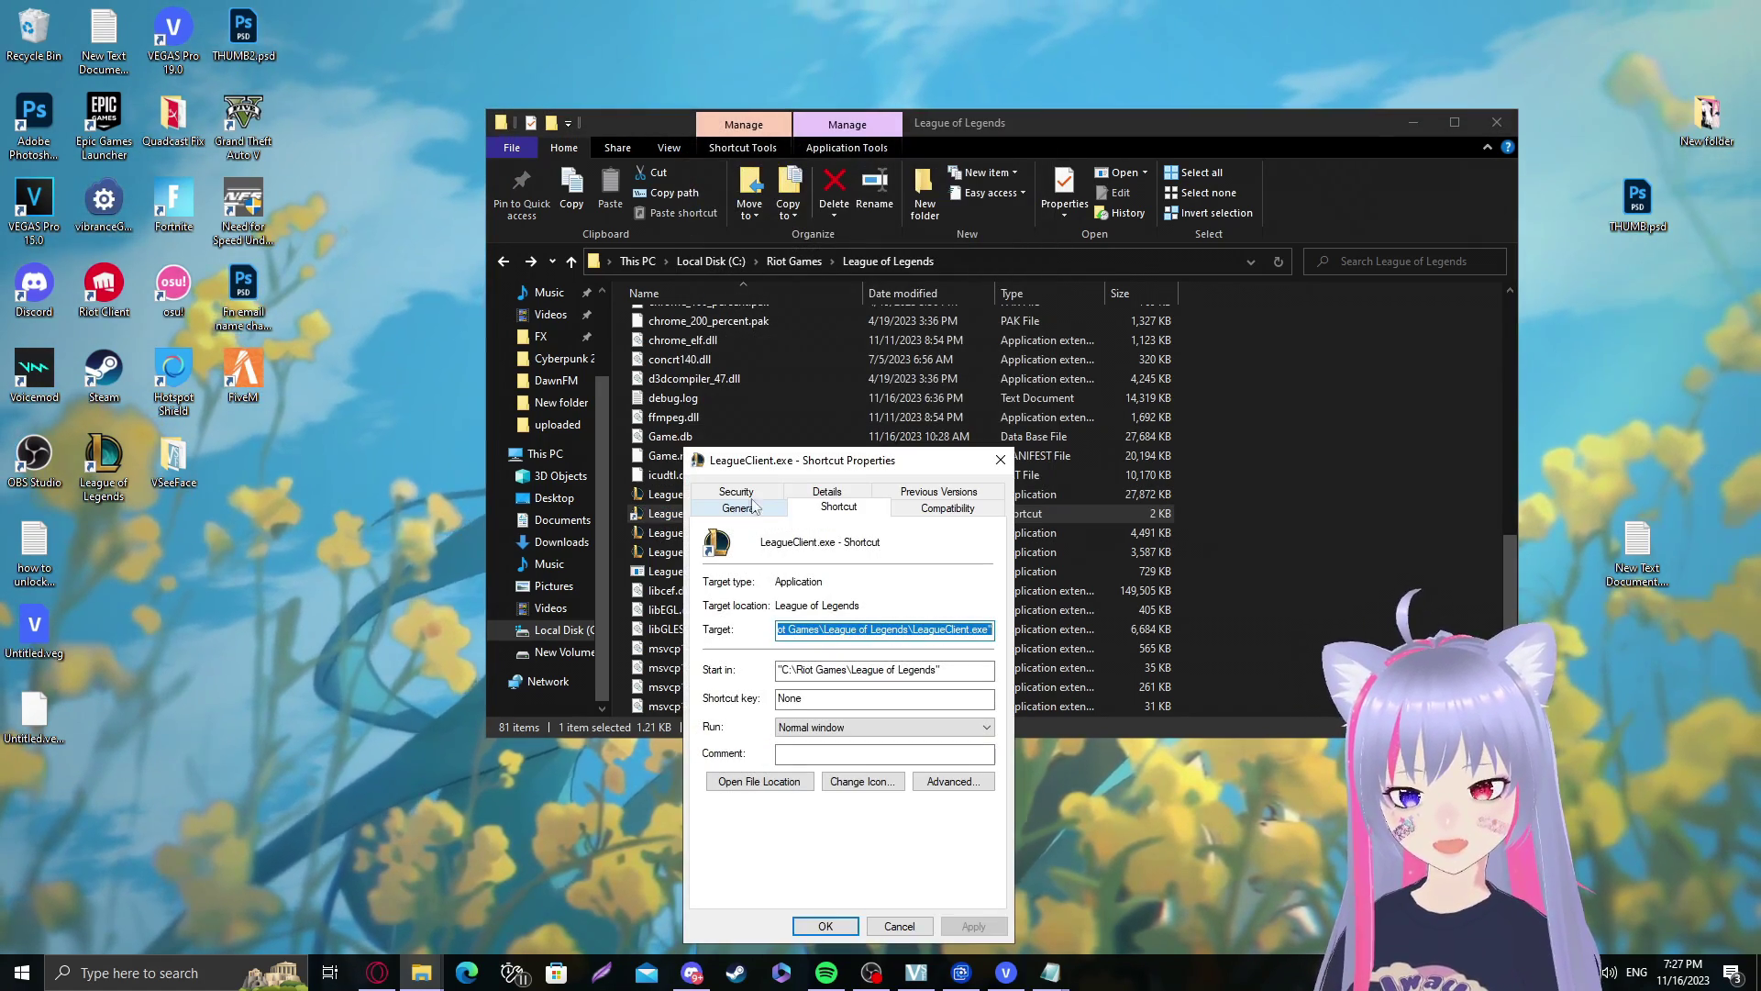
drag(752, 459, 891, 225)
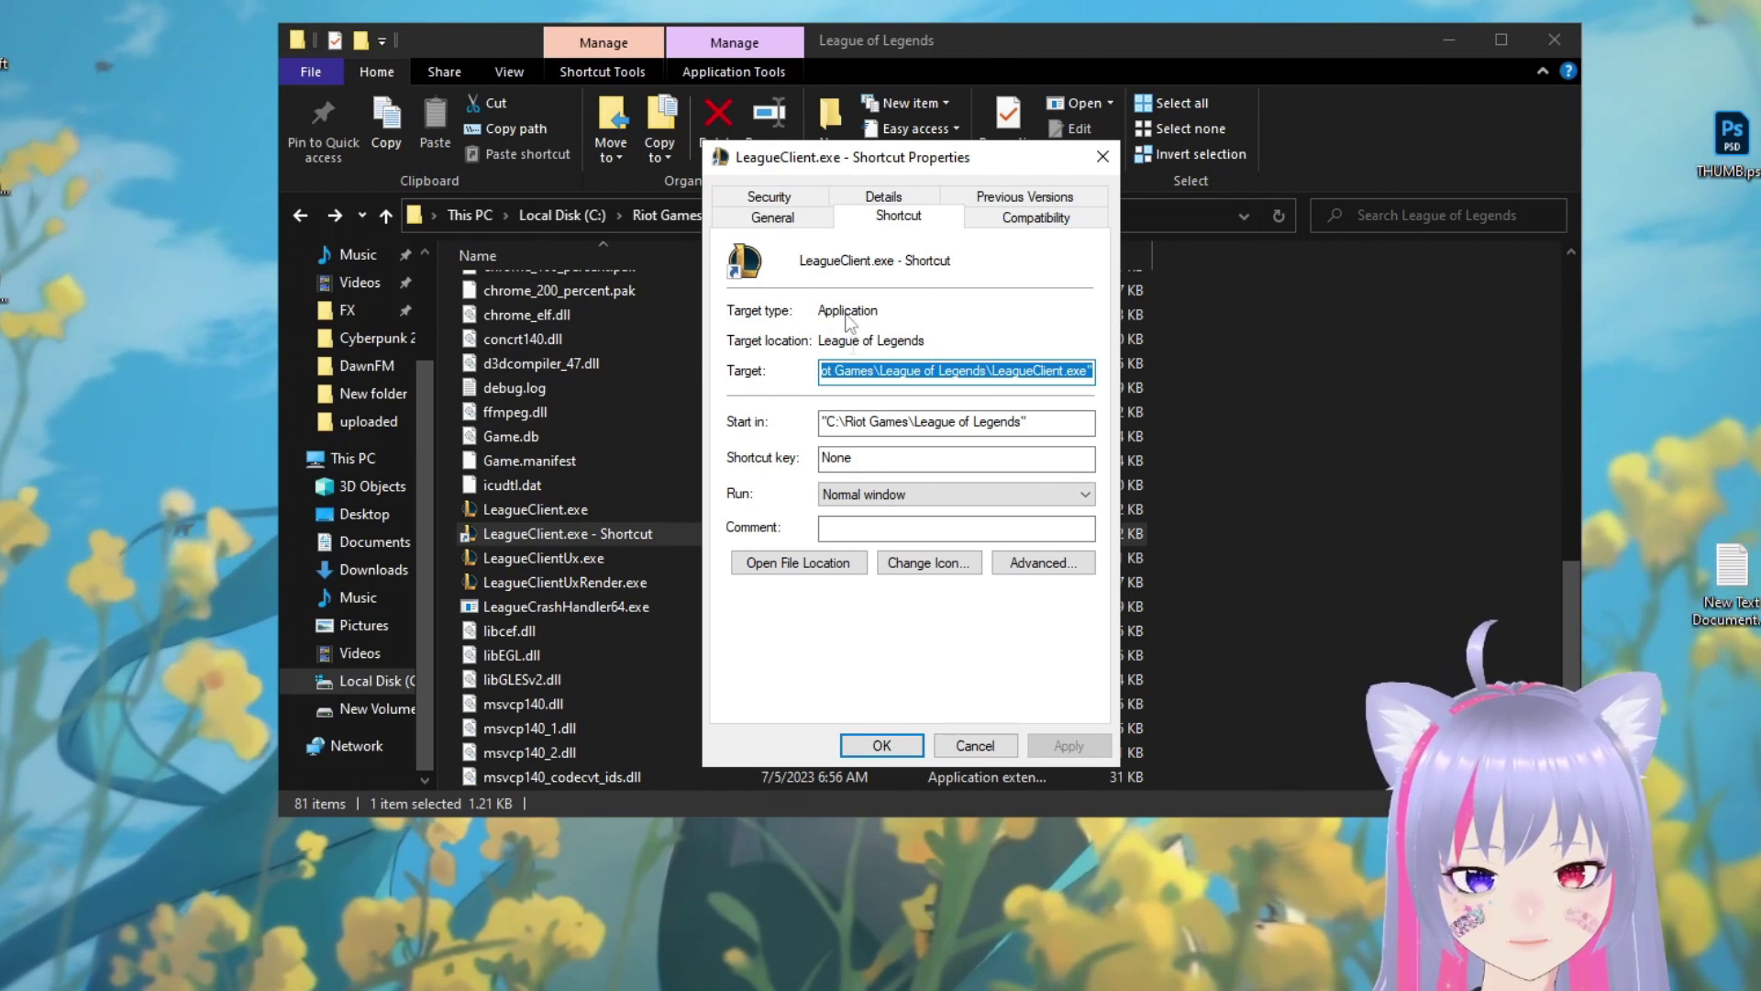
click(840, 370)
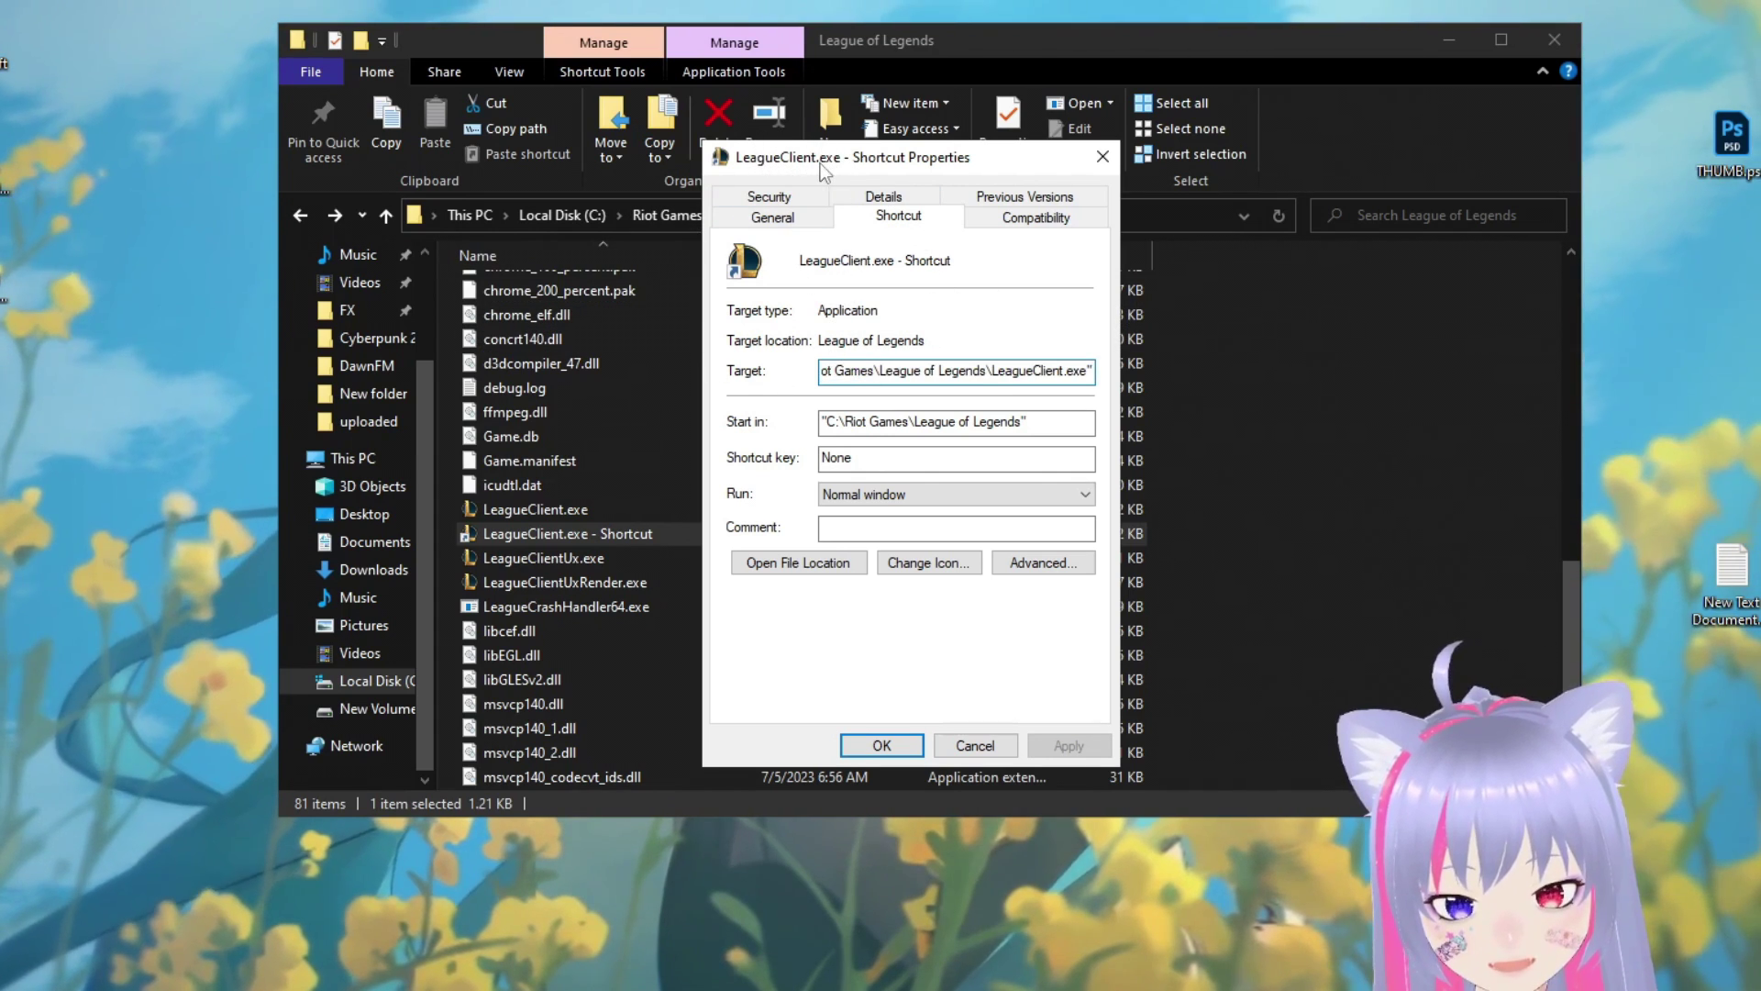
drag(823, 169, 921, 184)
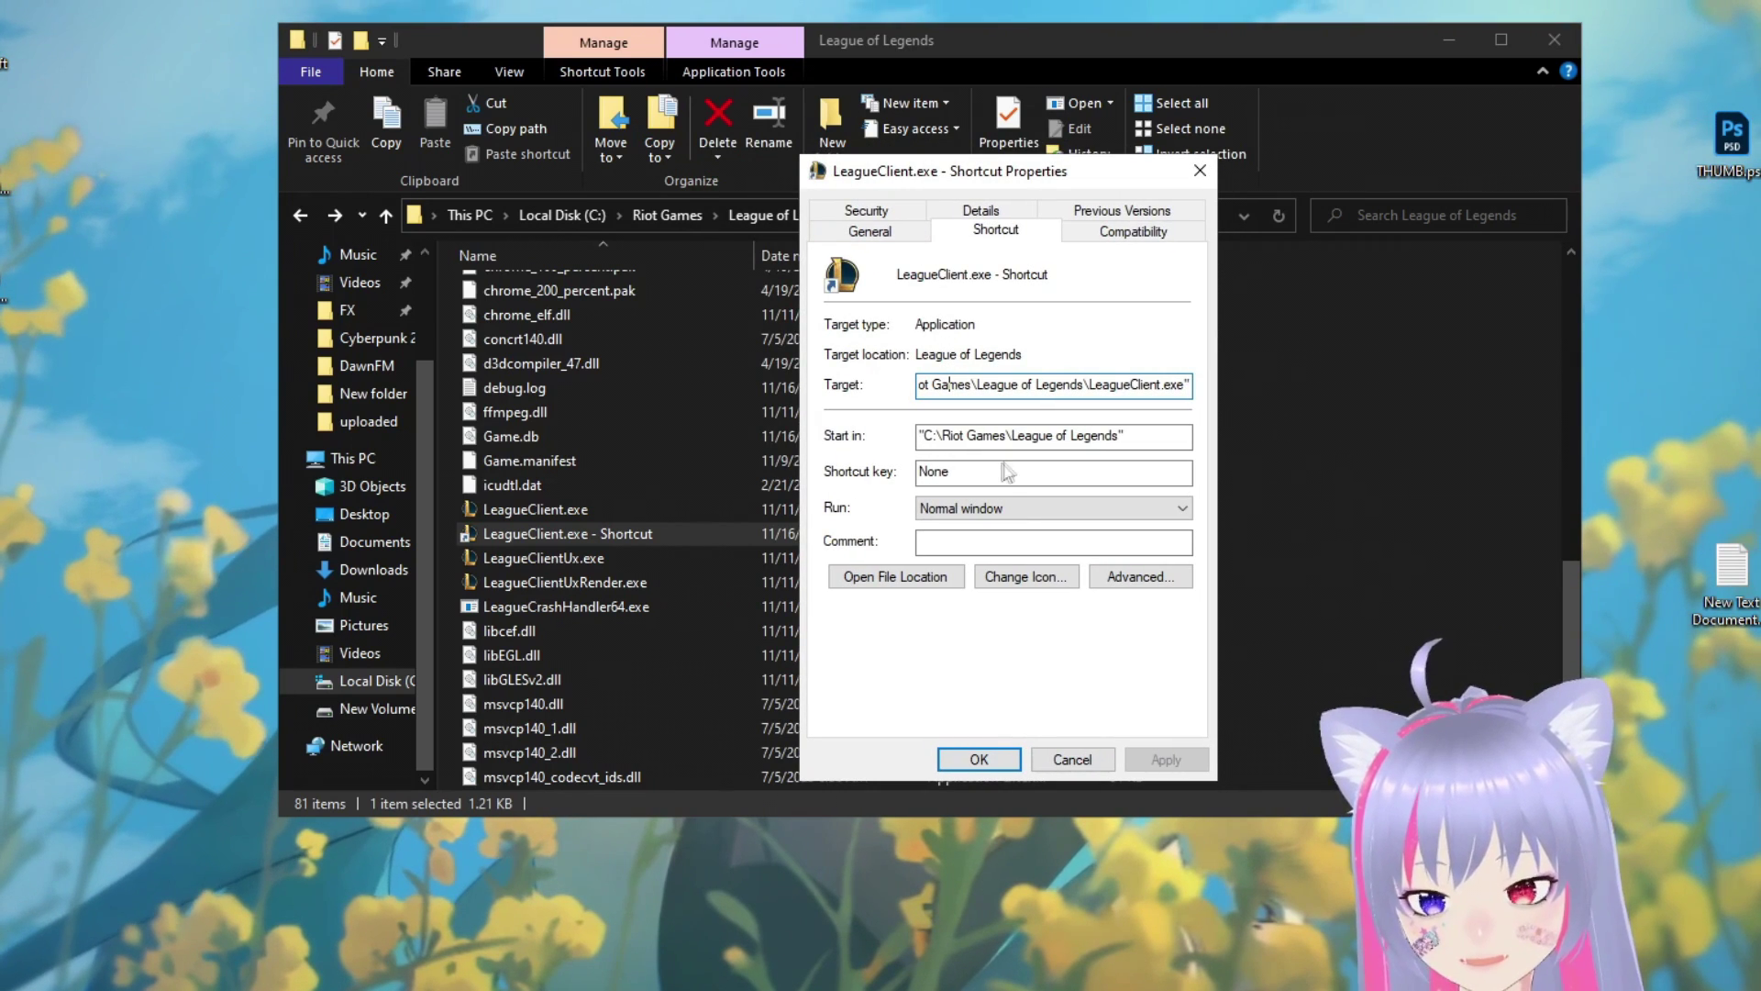
click(949, 385)
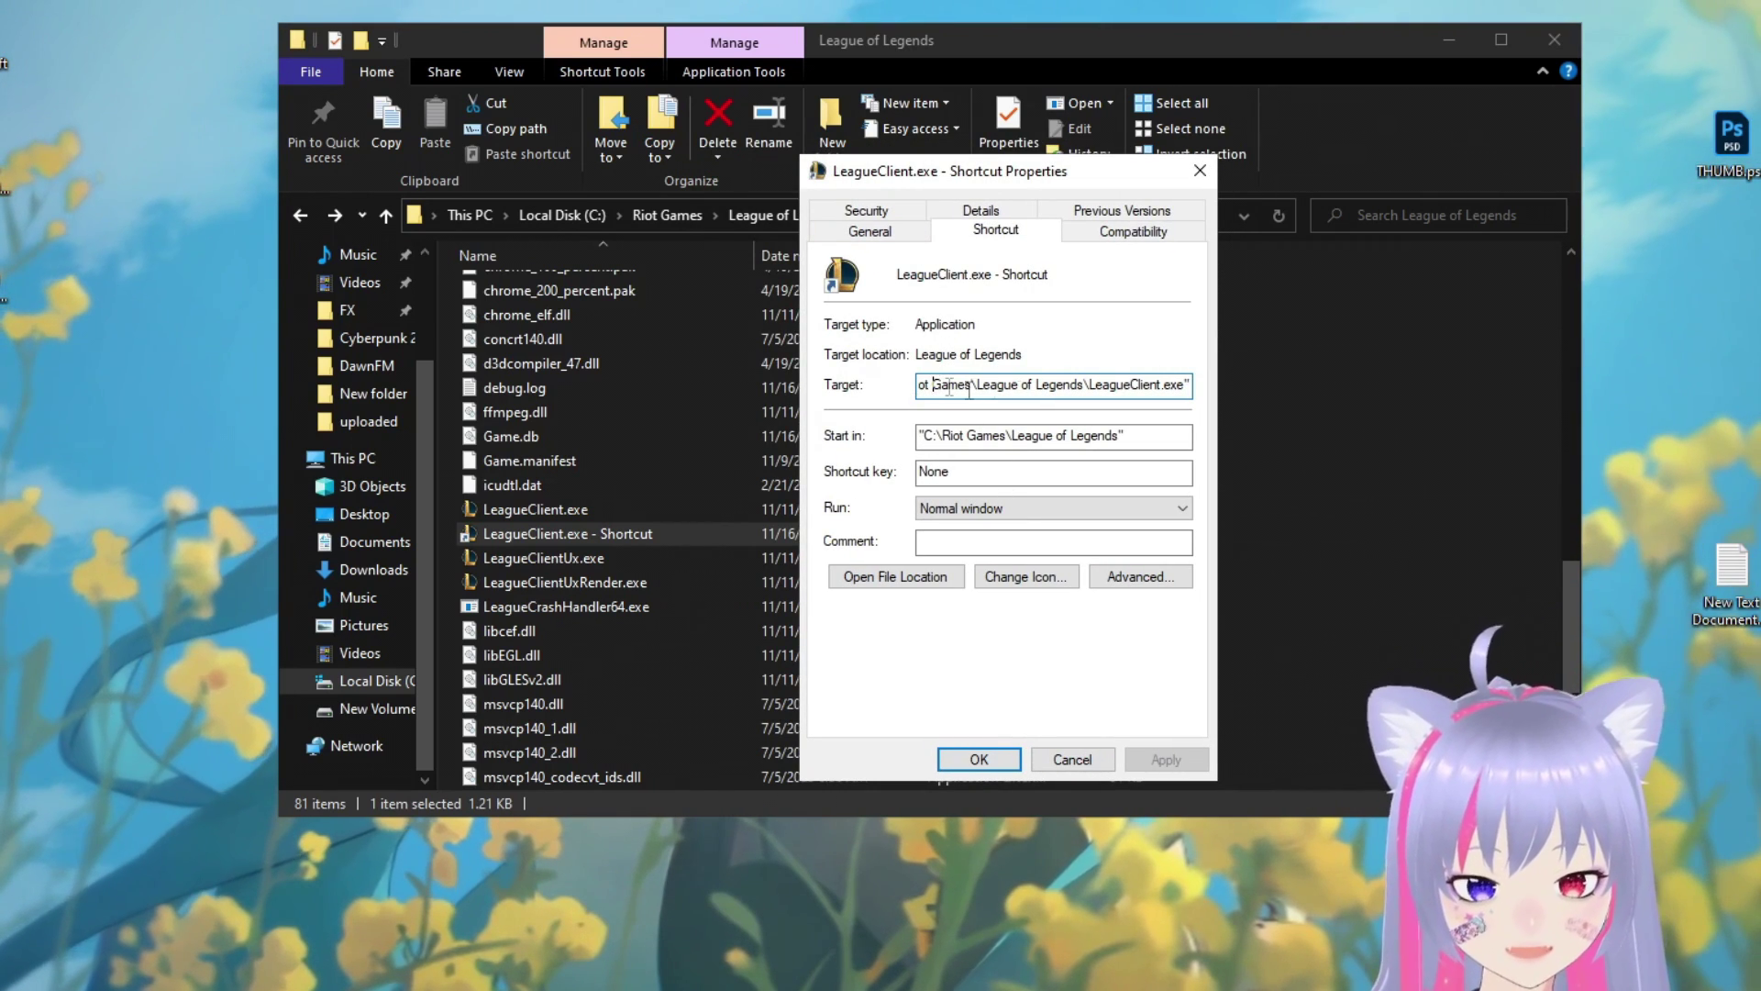
drag(1021, 385, 1193, 387)
key(End)
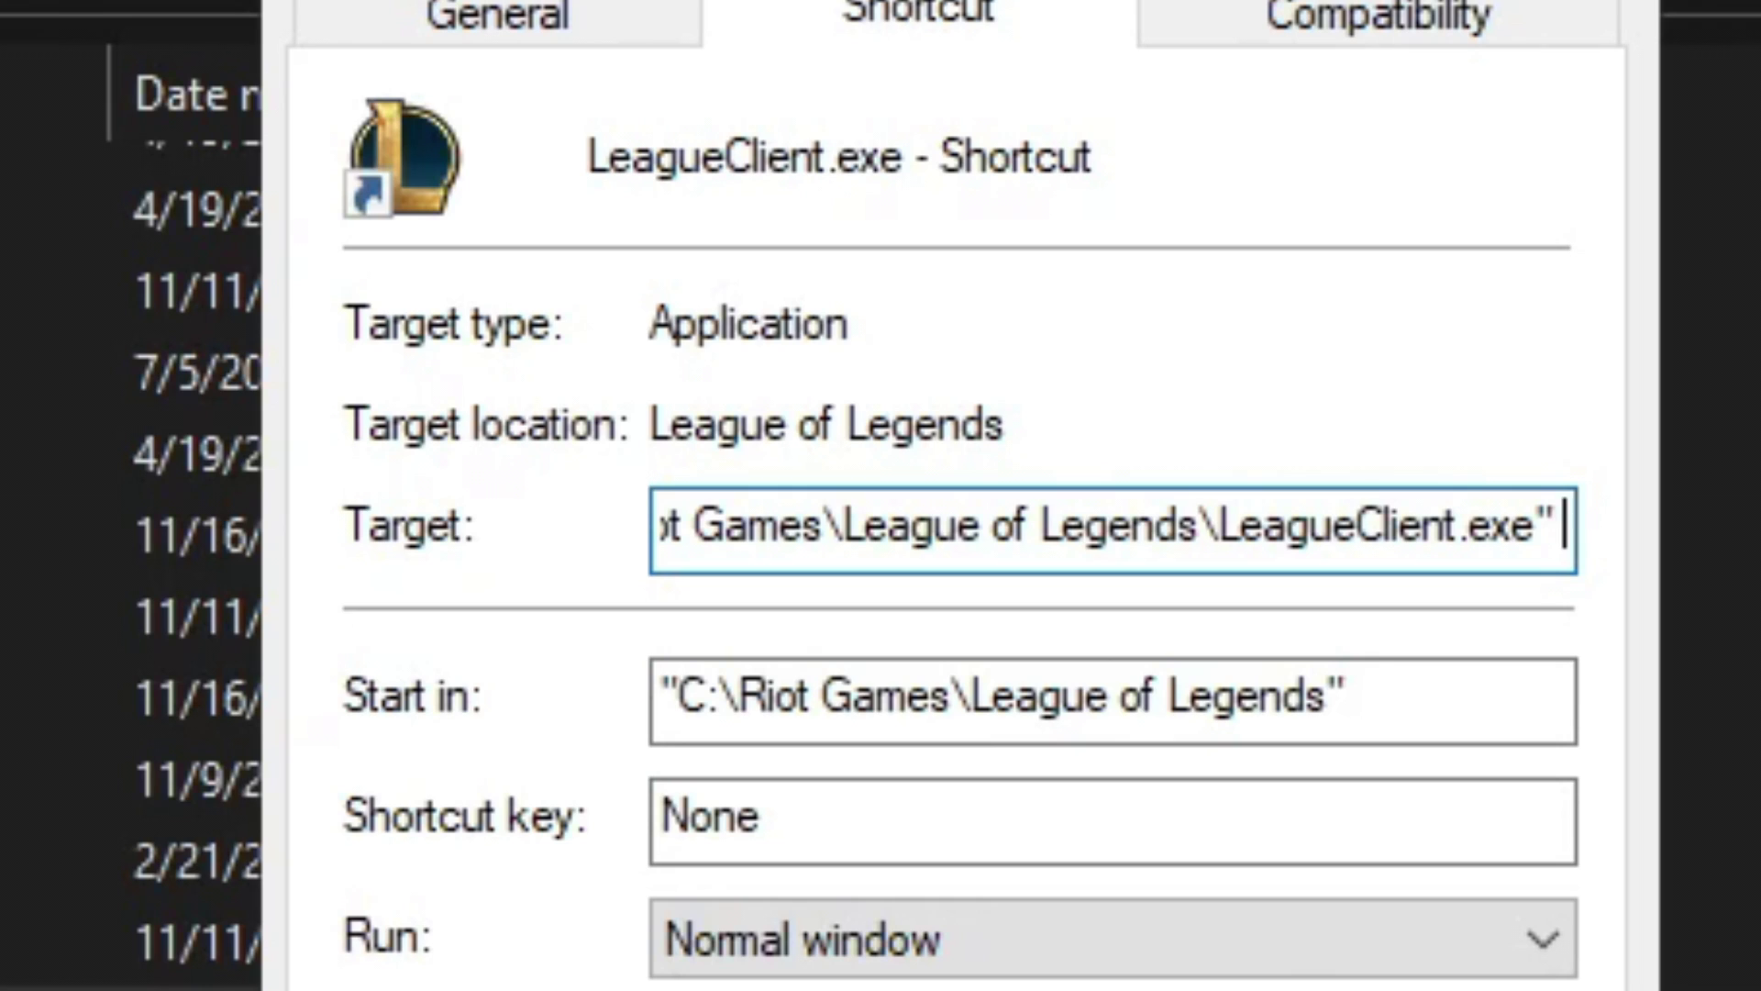
text(-)
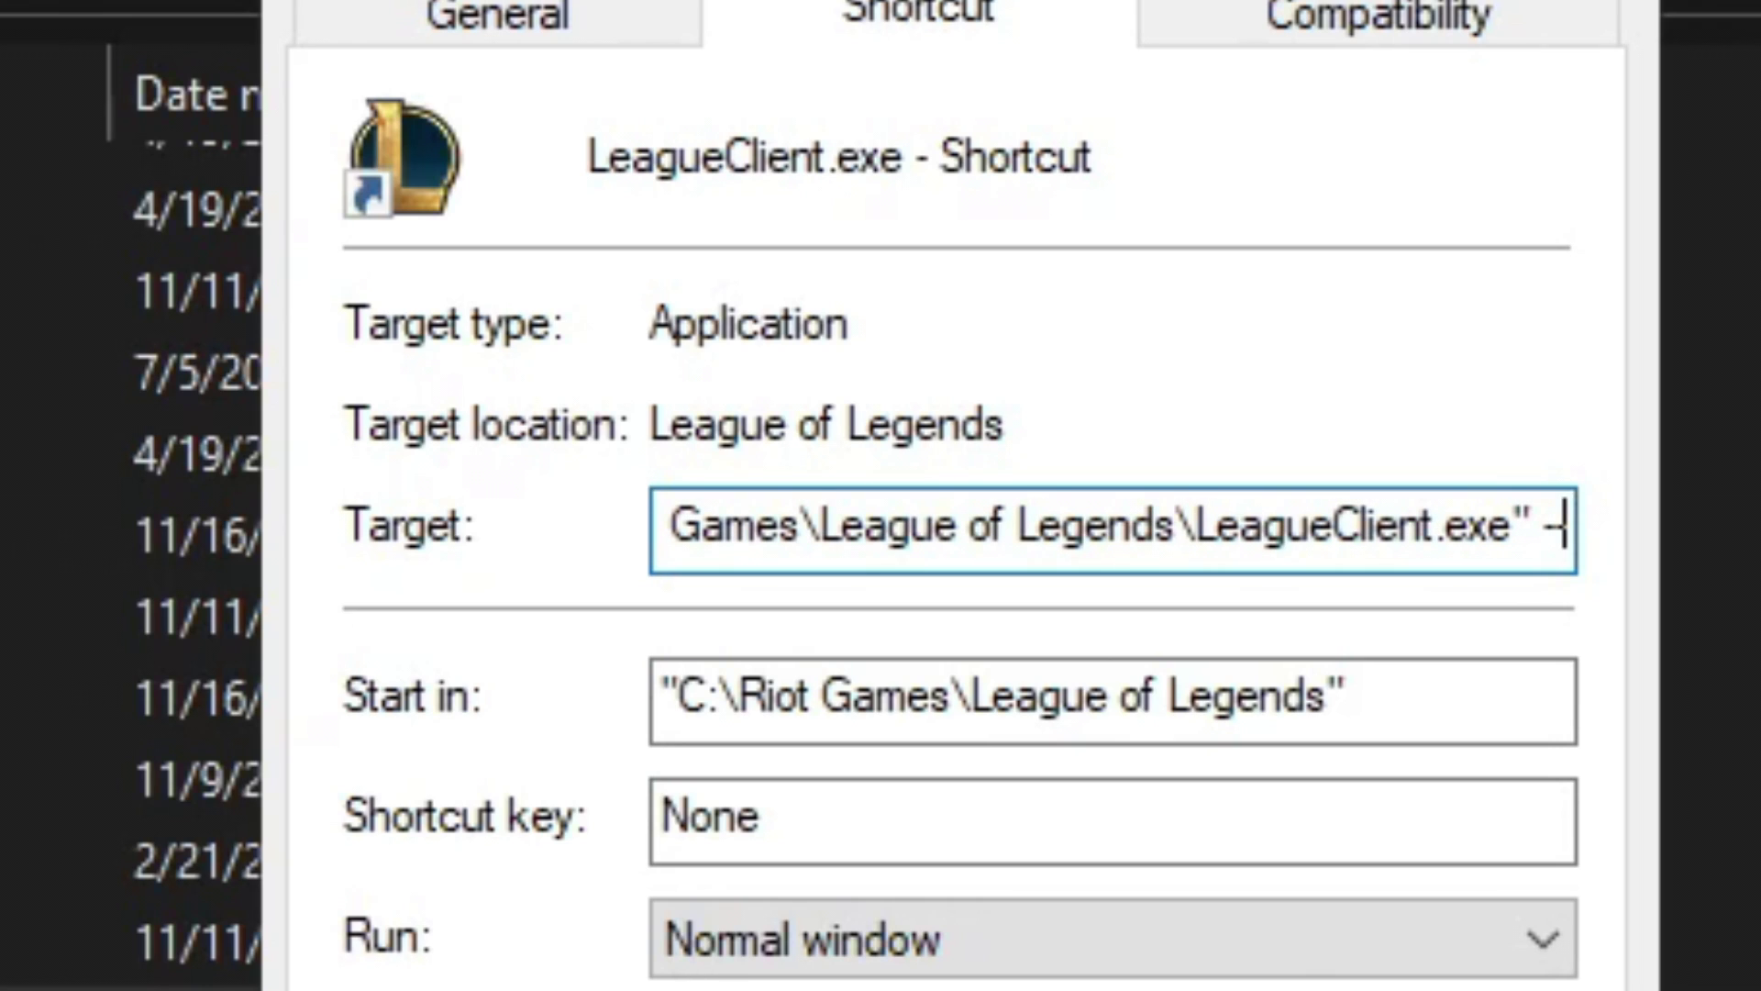
text(local)
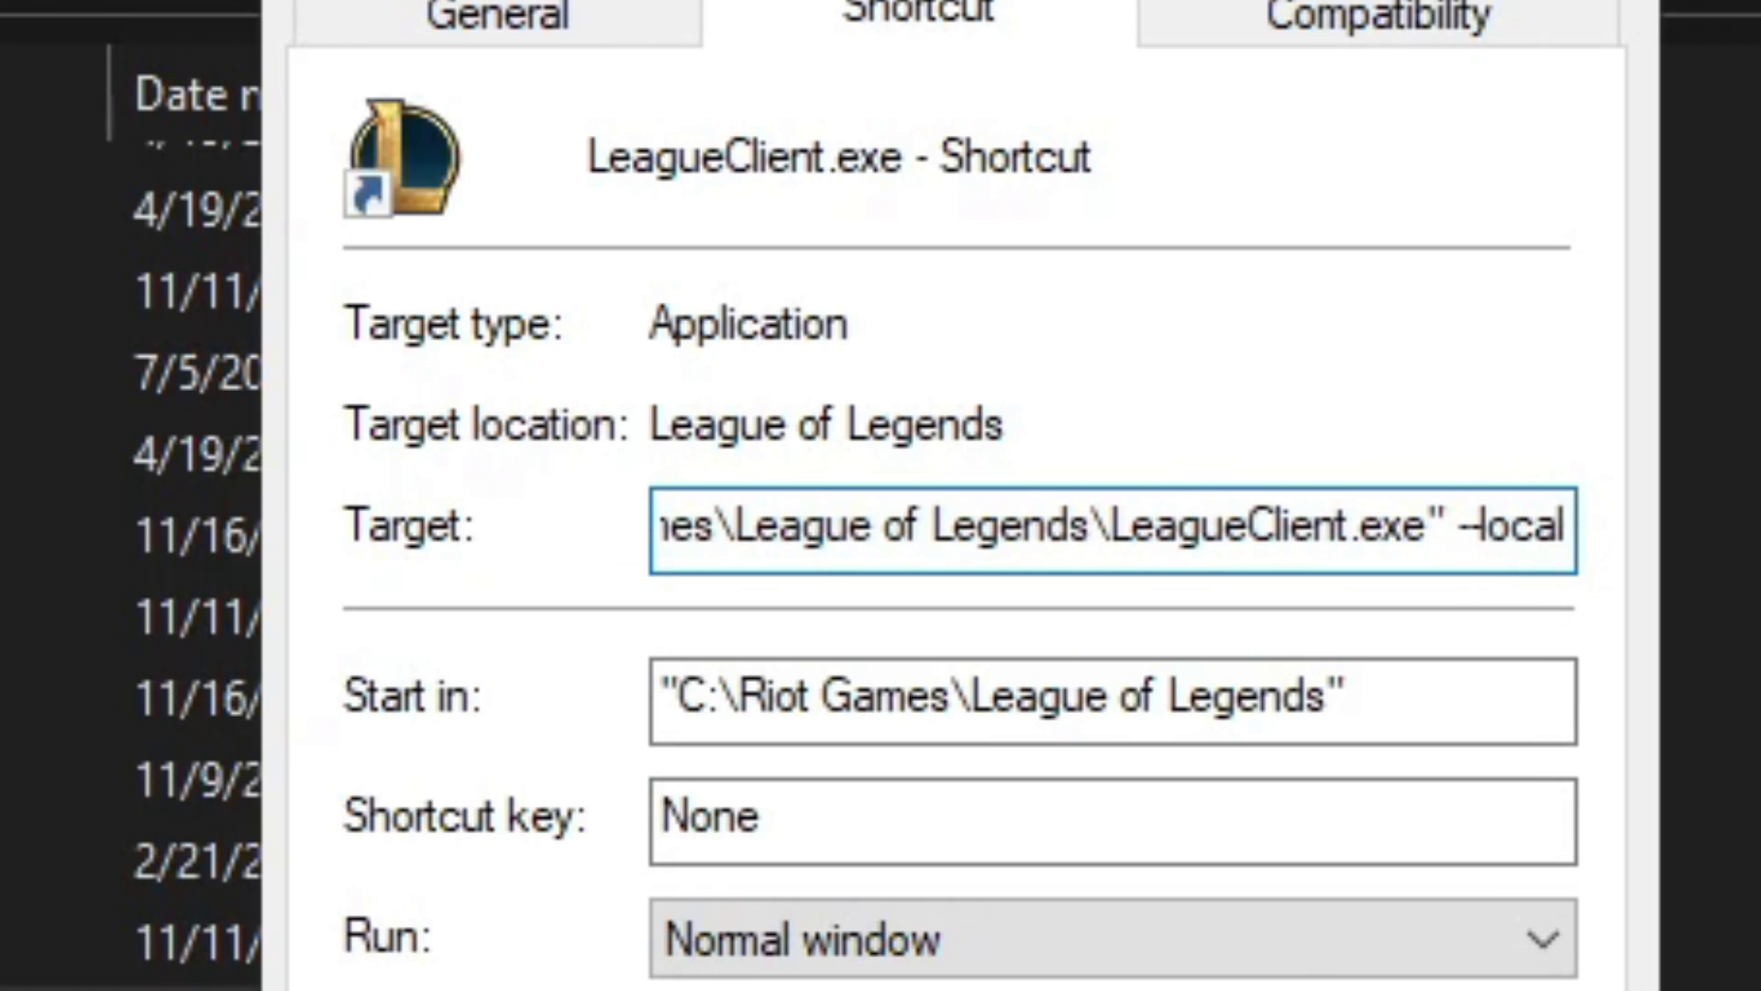
text(e=)
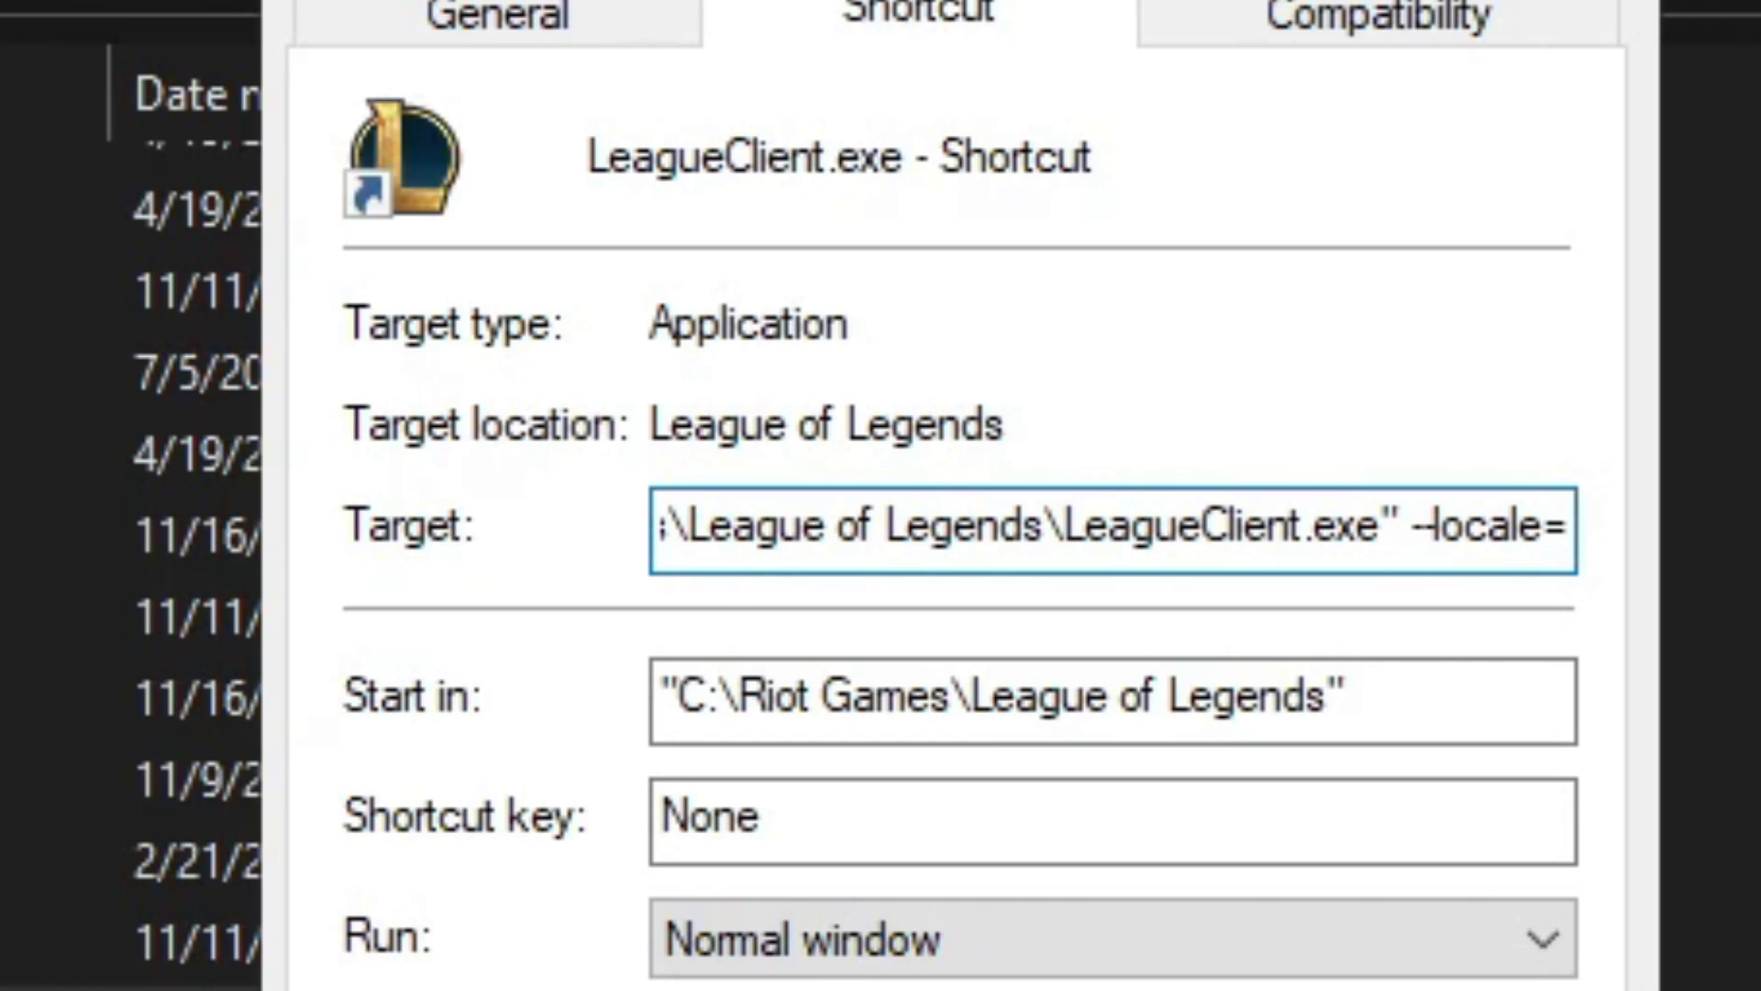
text(ko)
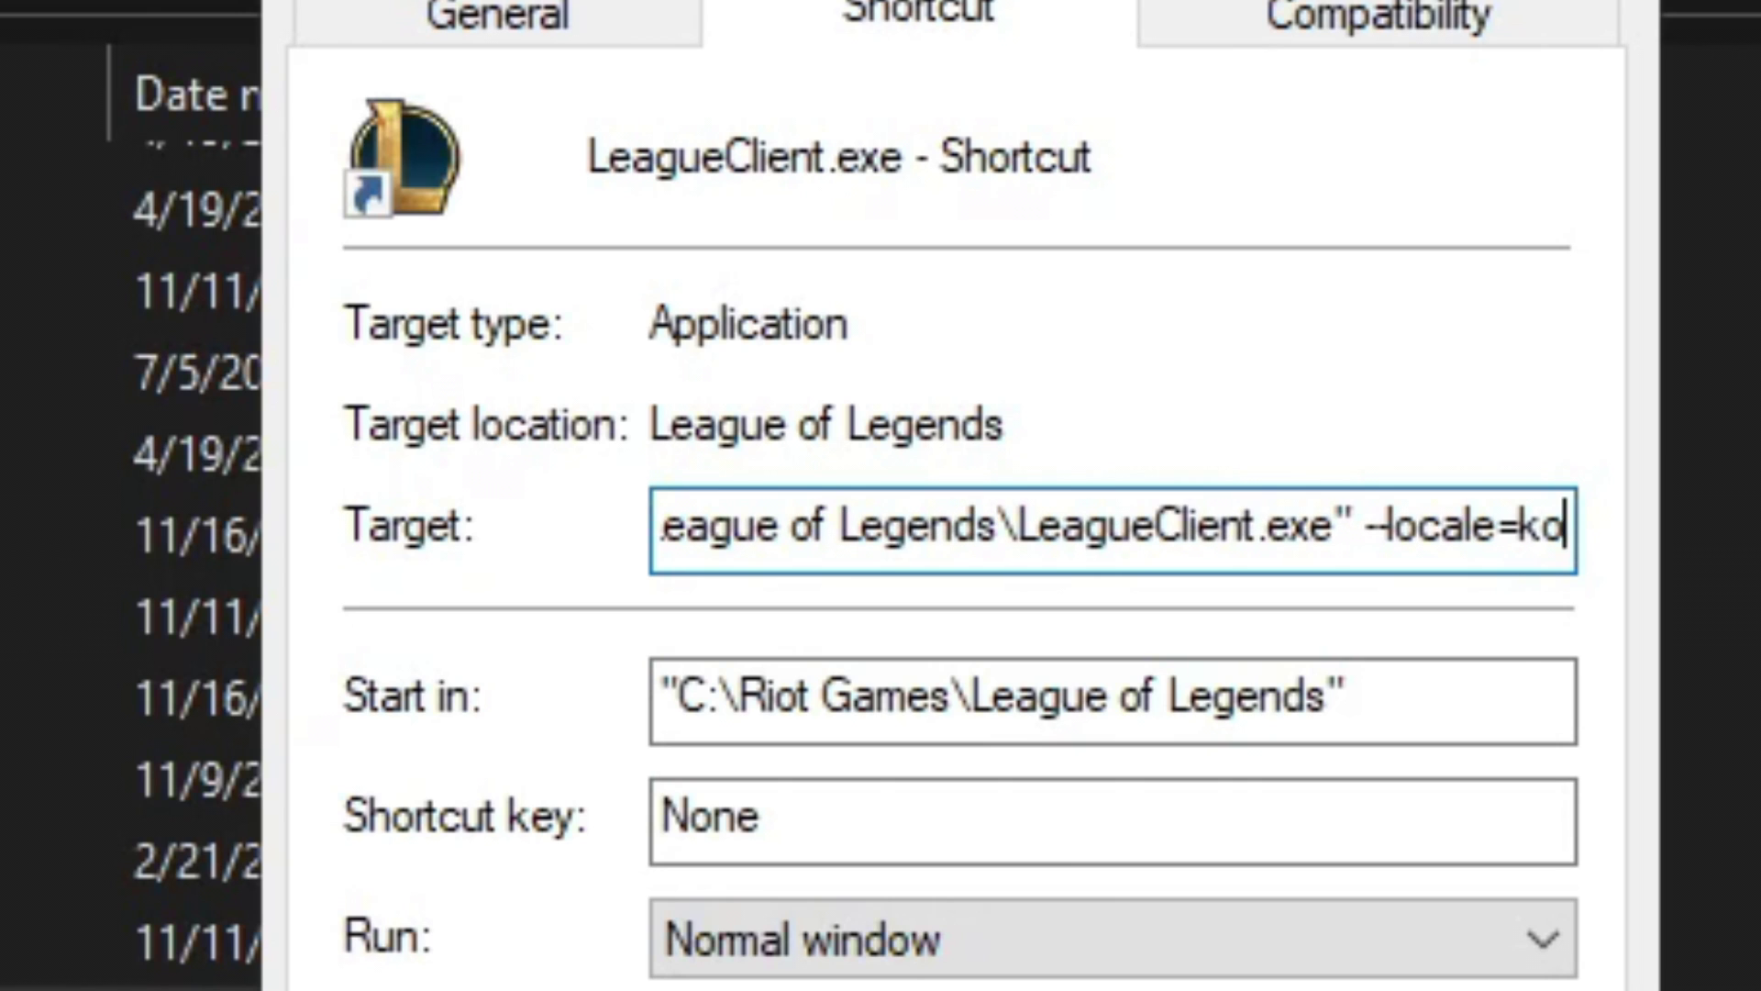
text(_KR)
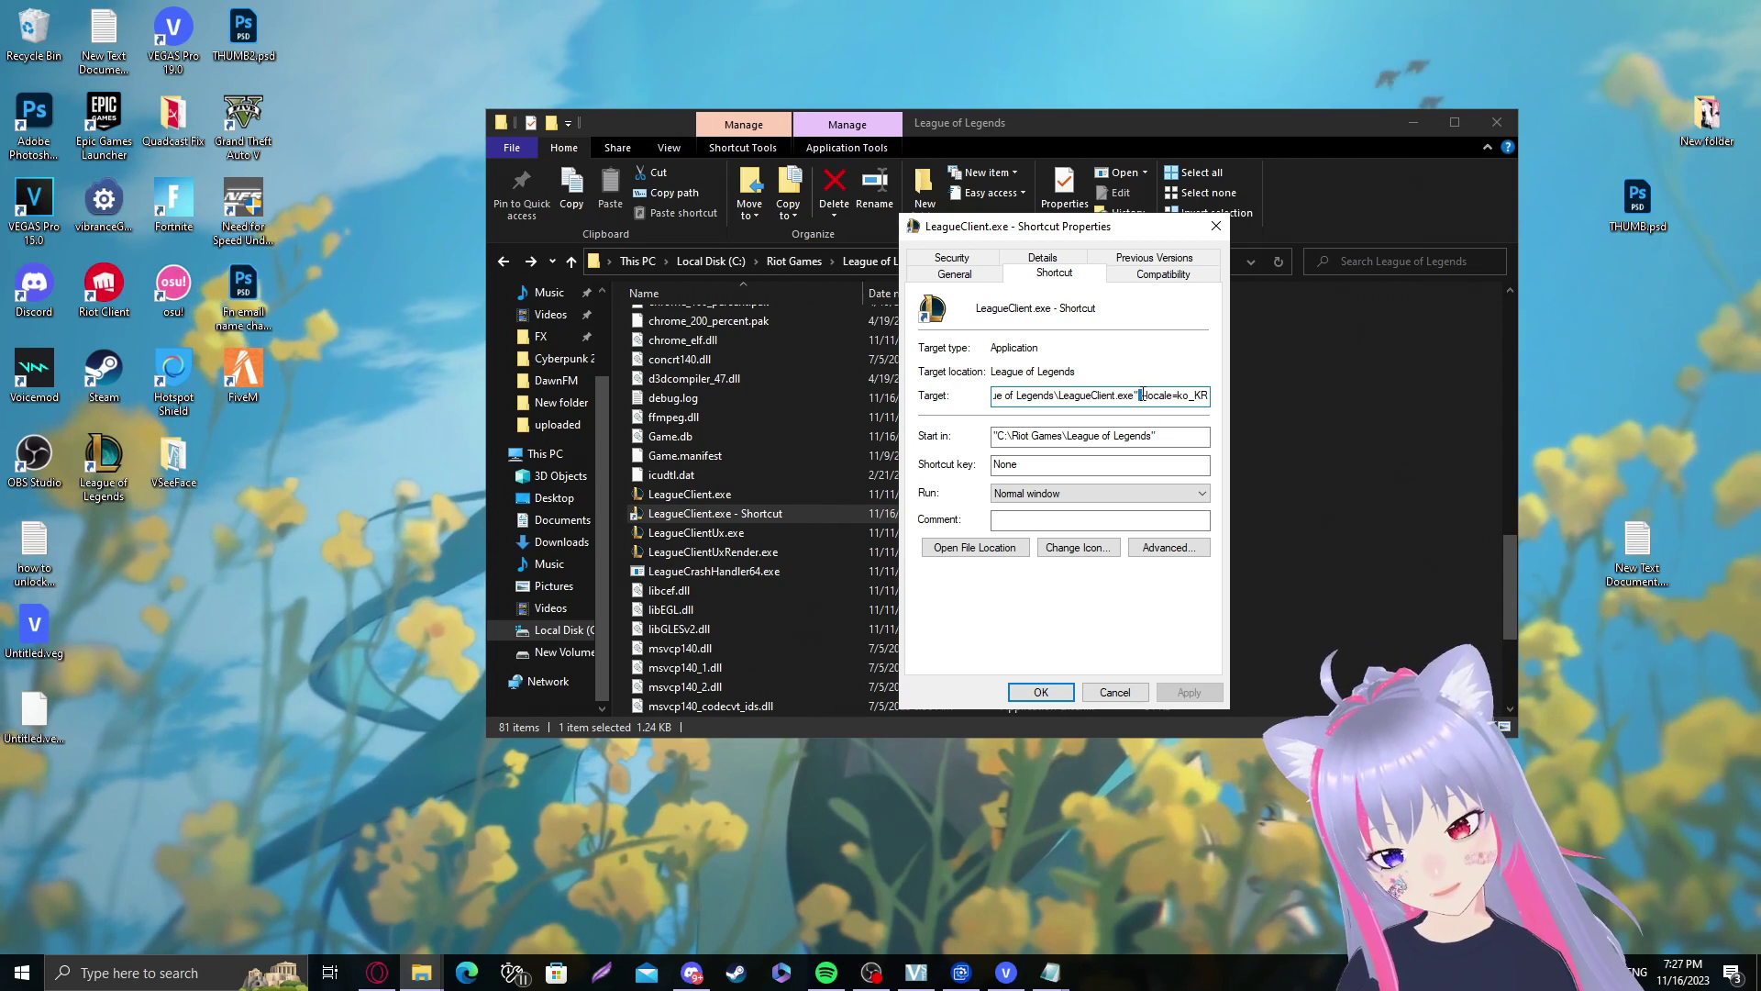
drag(1140, 395, 1145, 394)
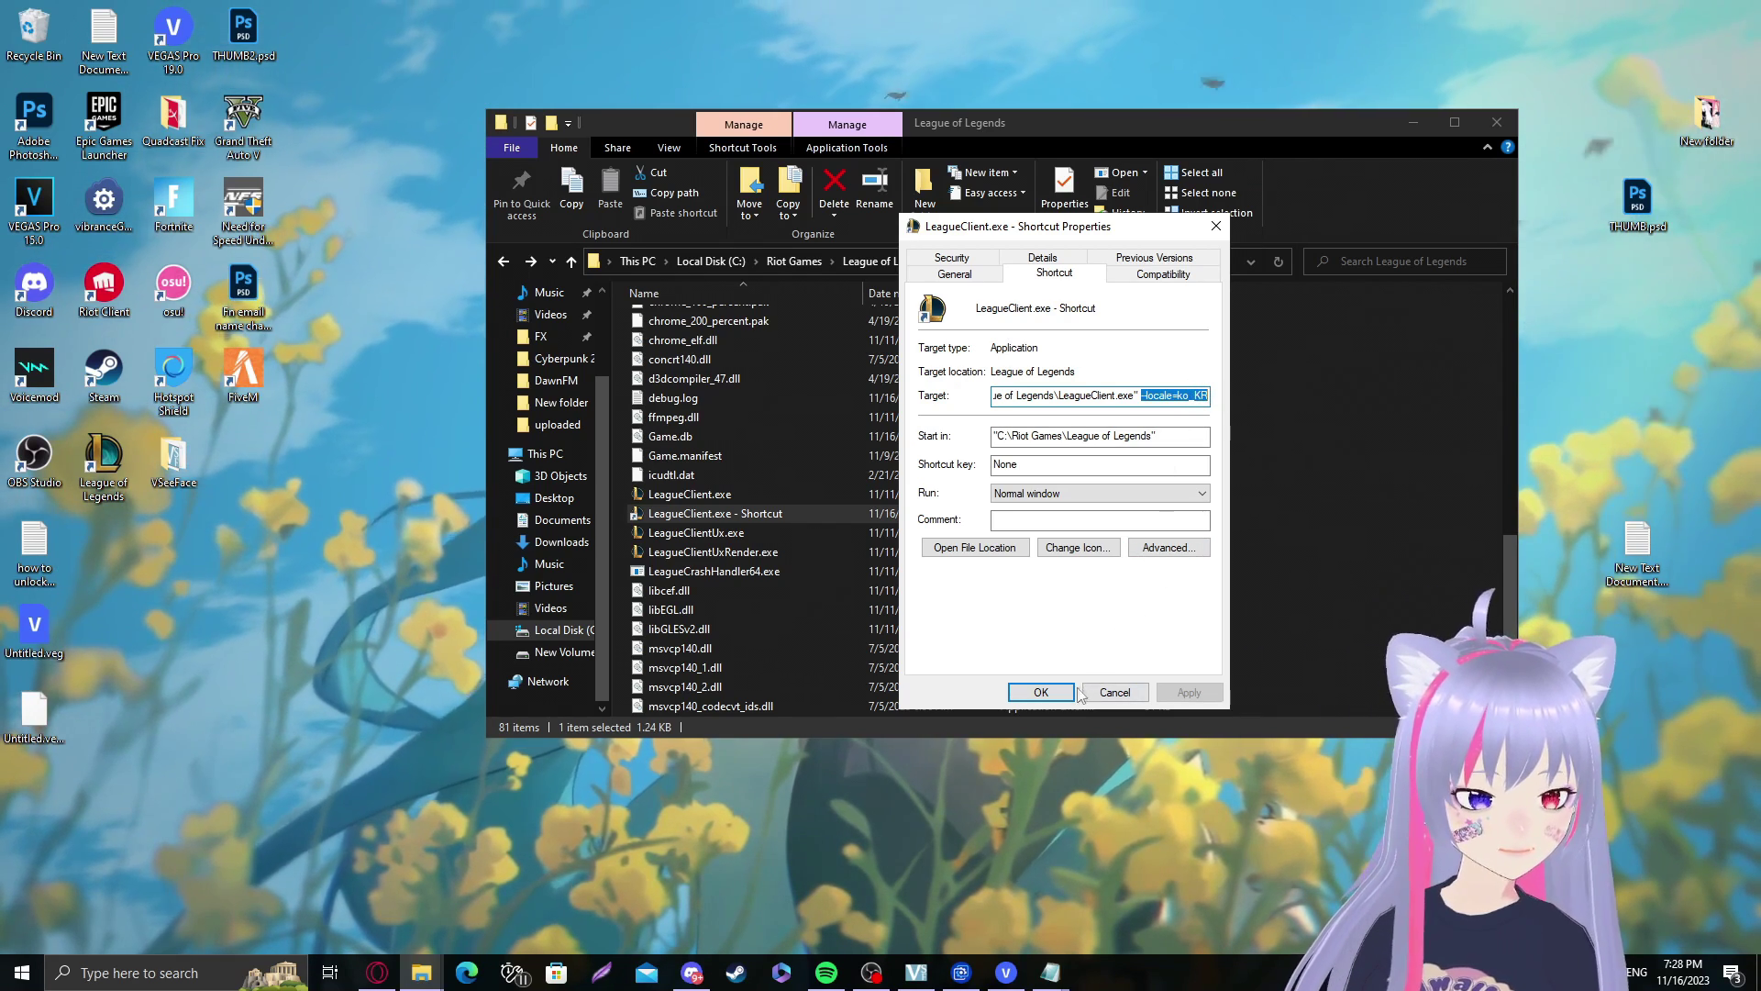
click(1041, 692)
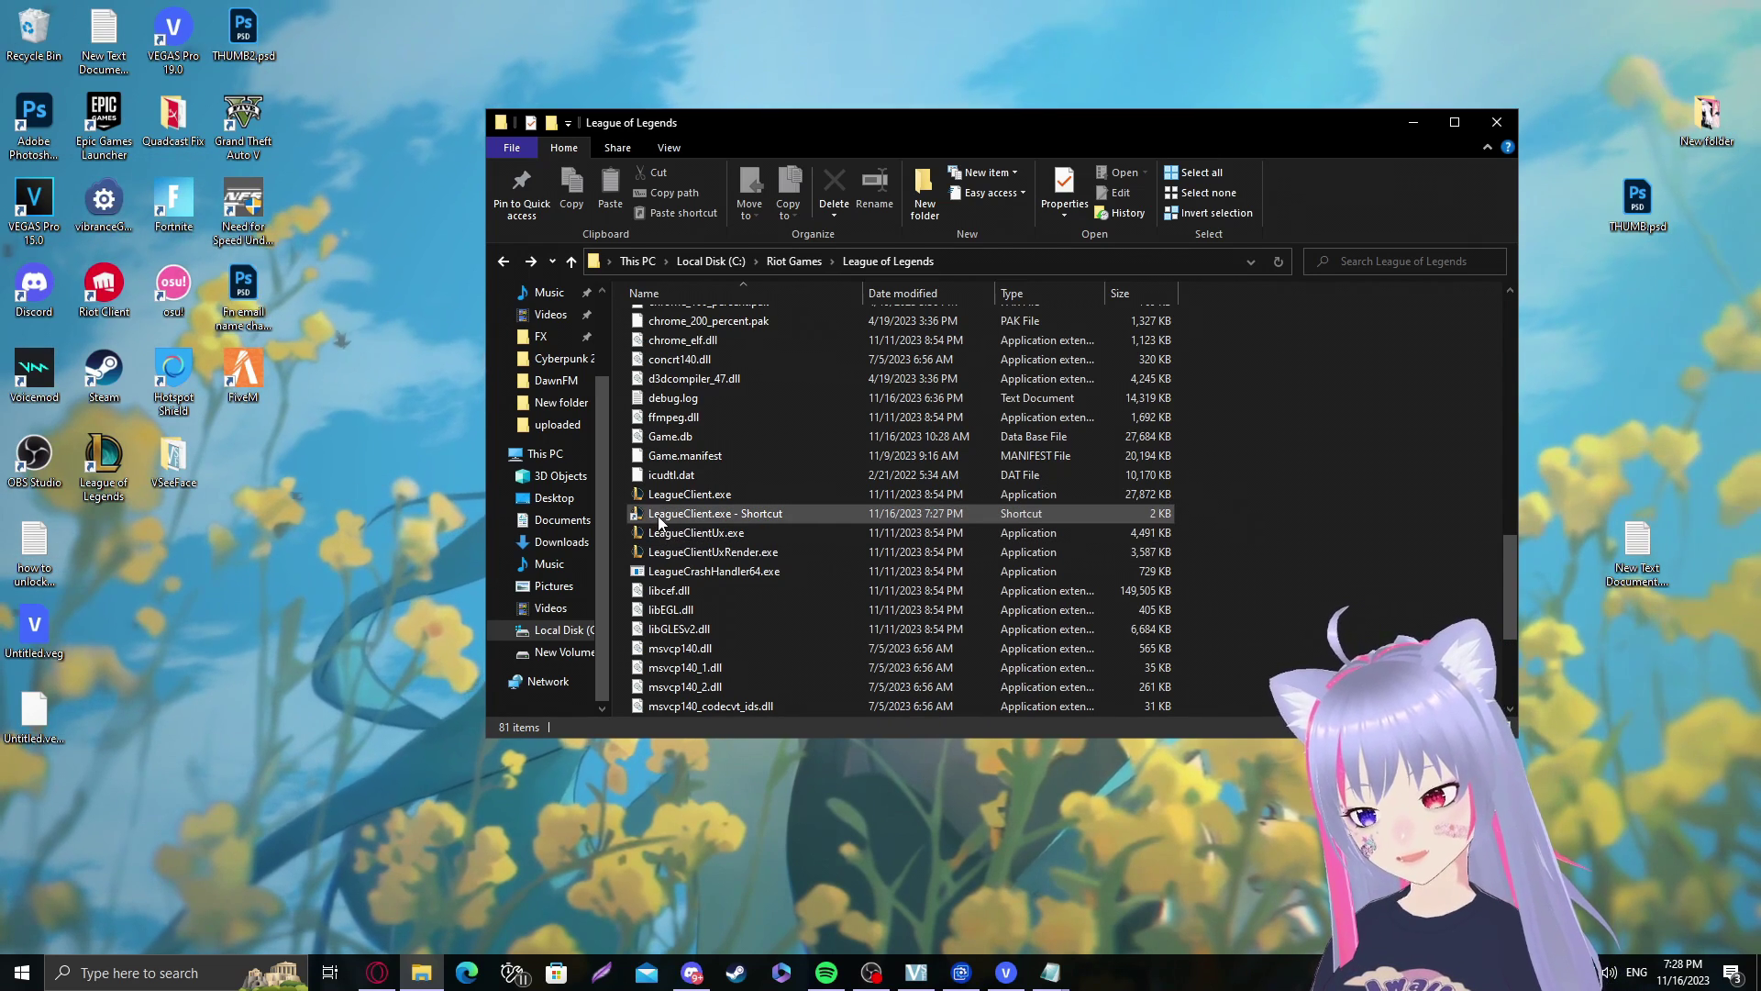
Step: Run 'LeagueClient.exe - Shortcut' as administrator so the client opens in Korean
right_click(660, 519)
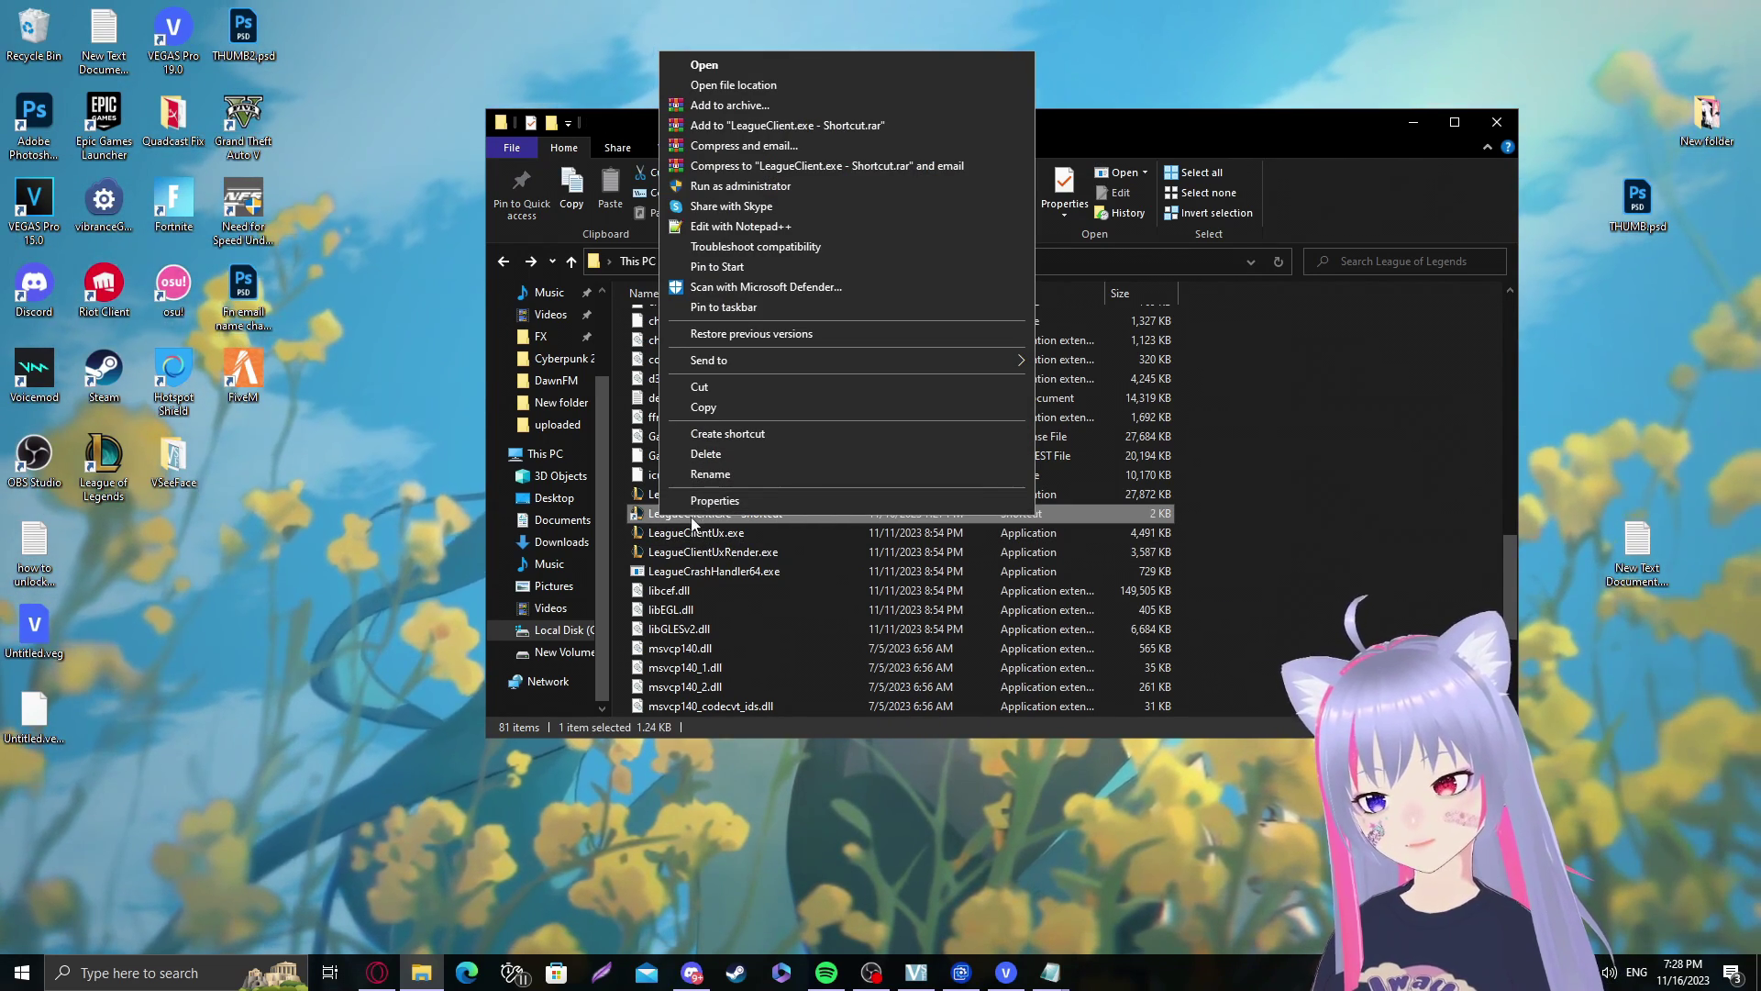
click(716, 185)
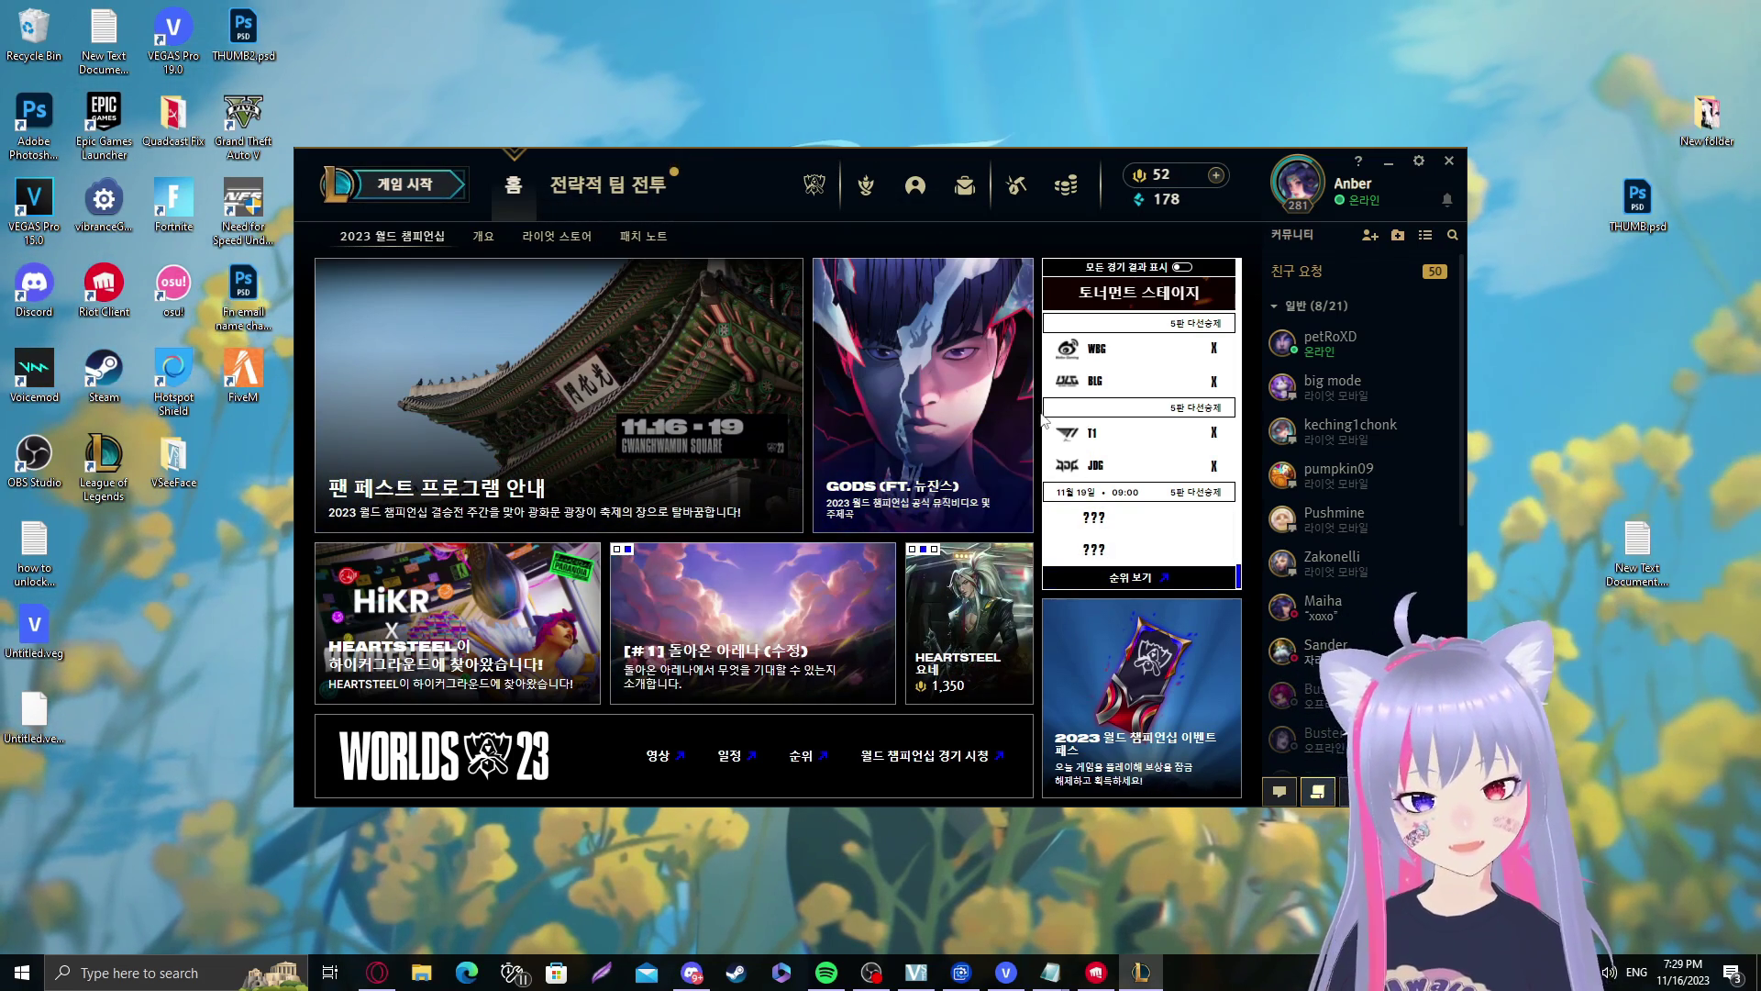
Step: Open 게임 시작, browse the AI and custom tabs, then choose 연습 모드 under 훈련
click(424, 170)
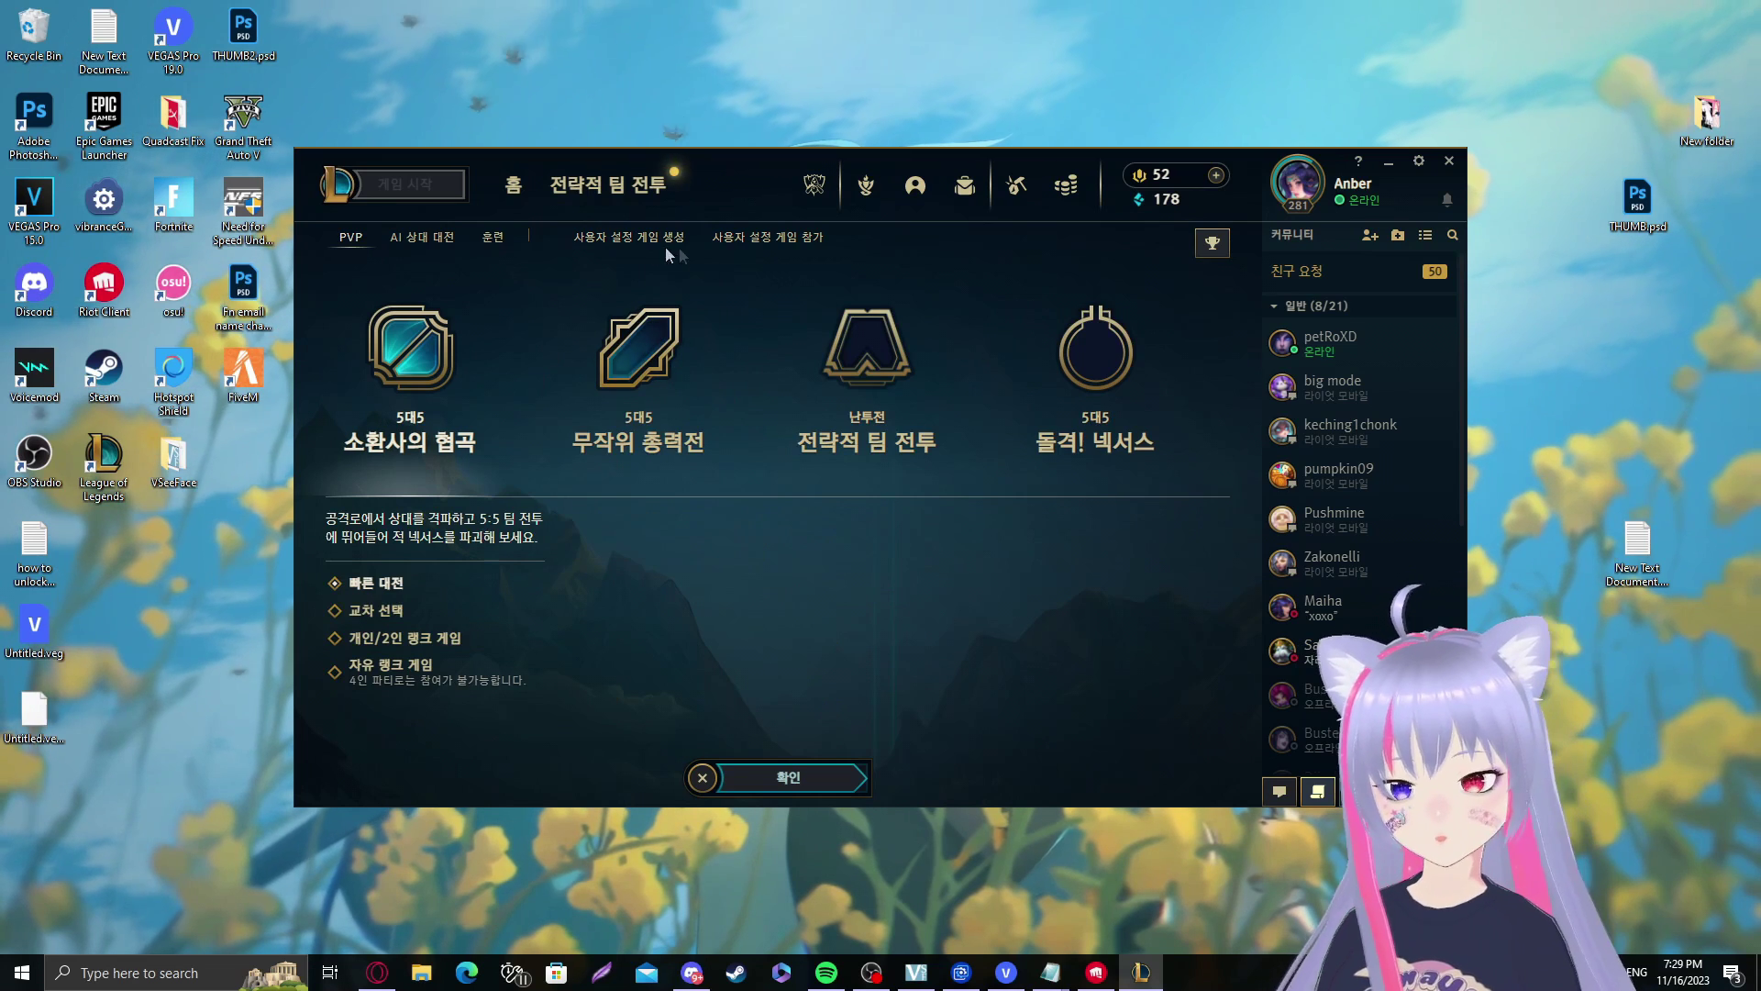
click(422, 237)
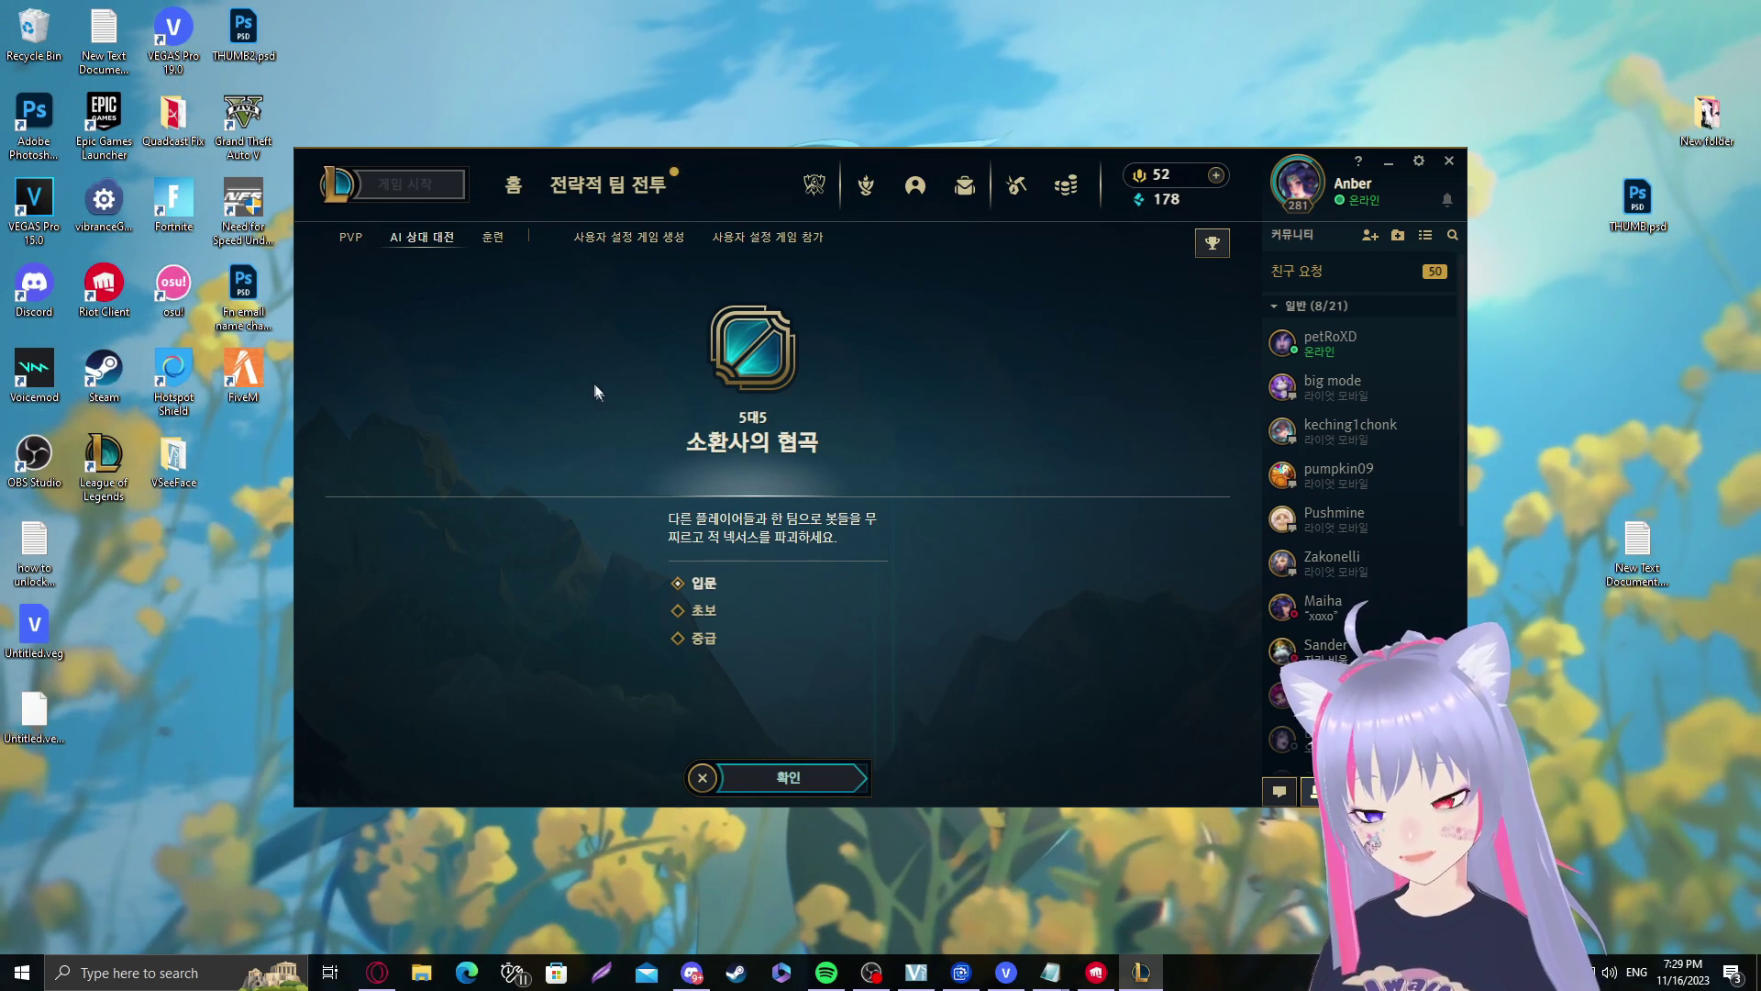
click(633, 239)
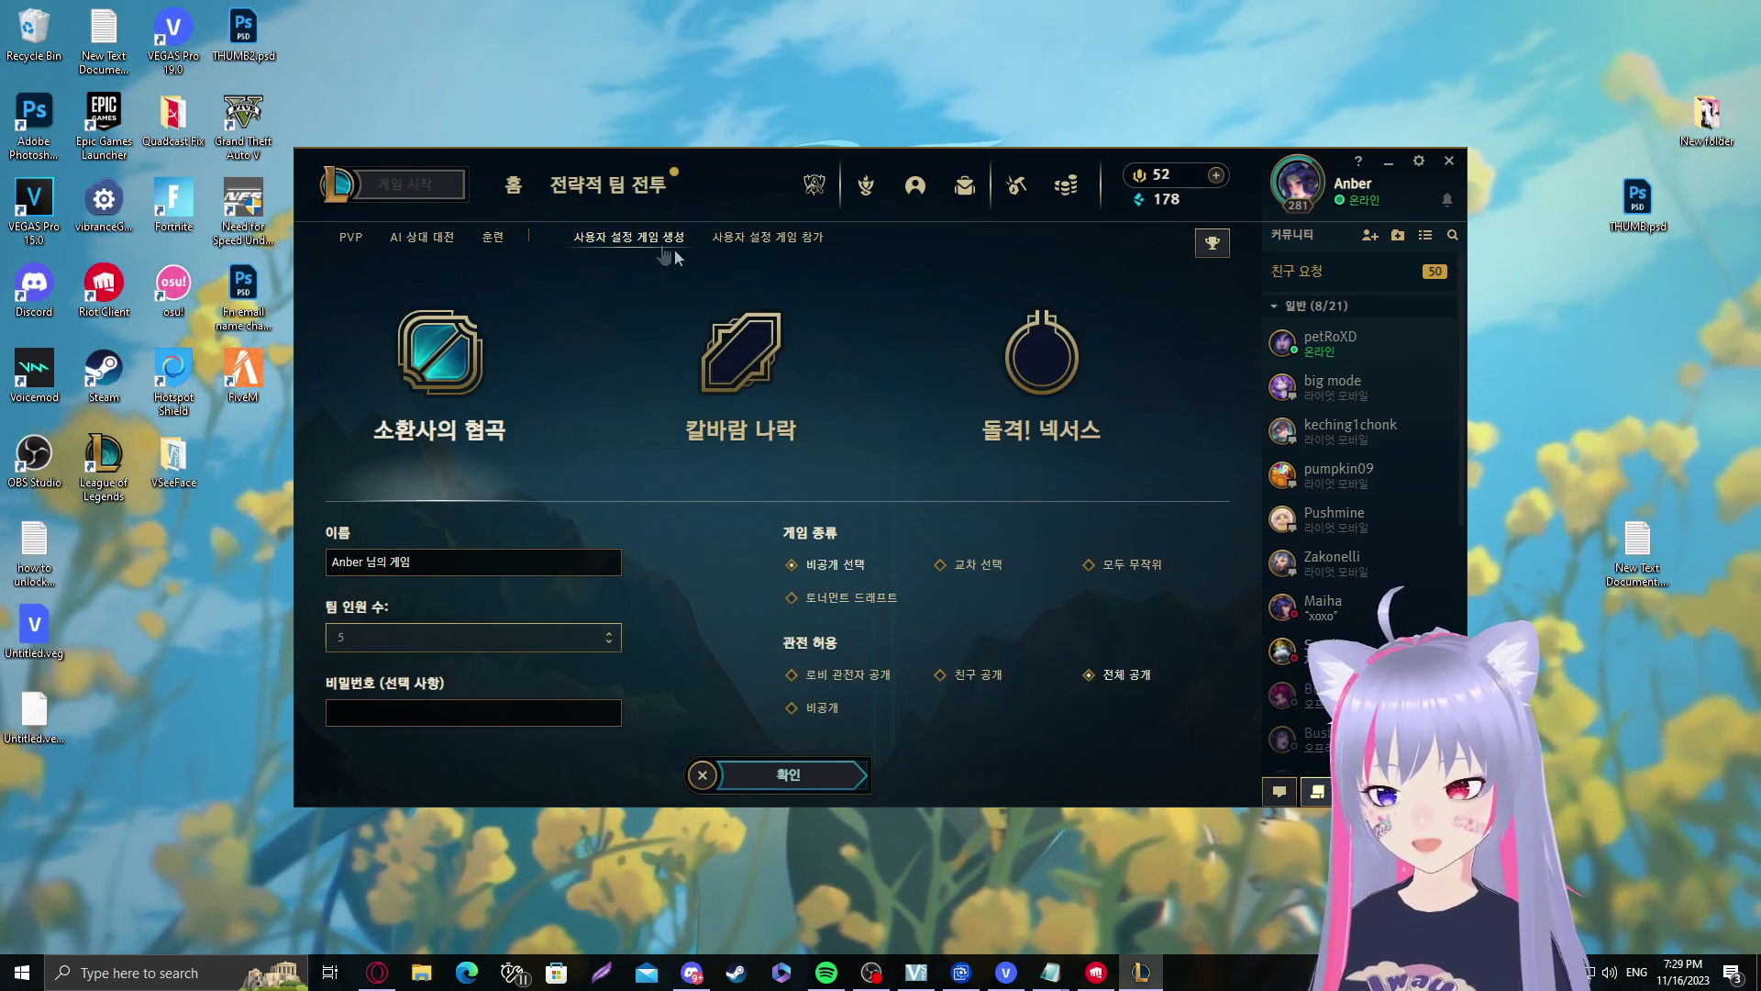
click(767, 237)
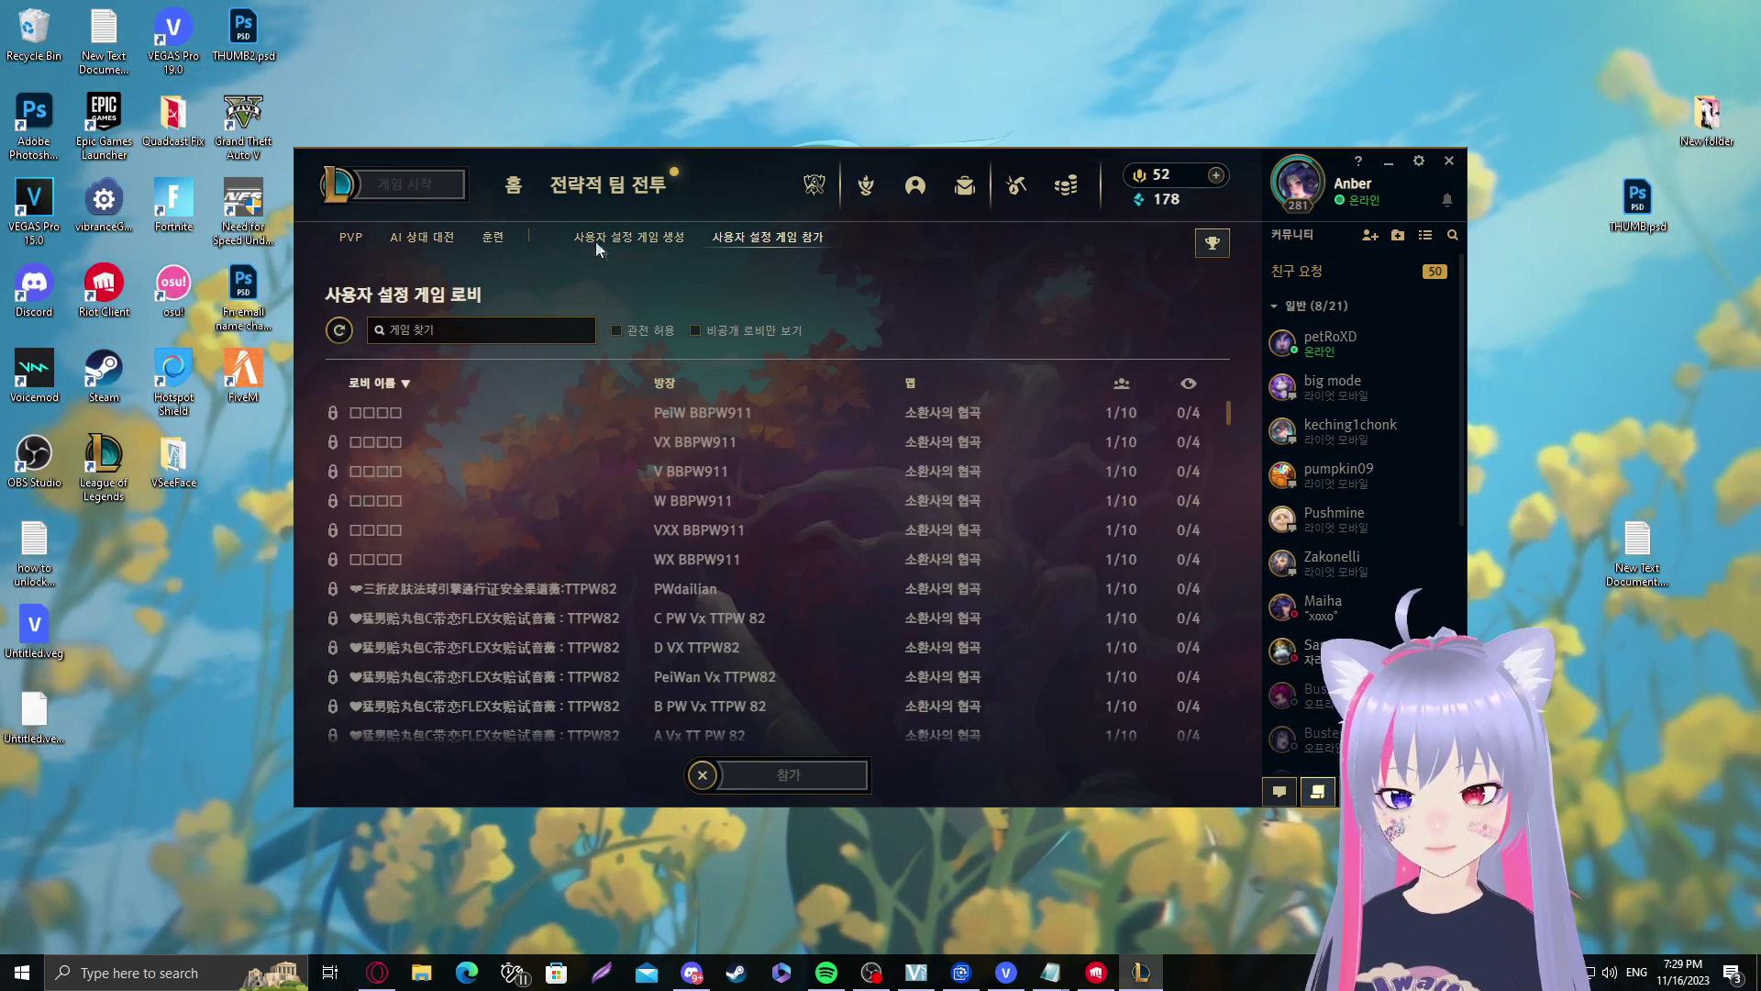
click(491, 237)
click(839, 326)
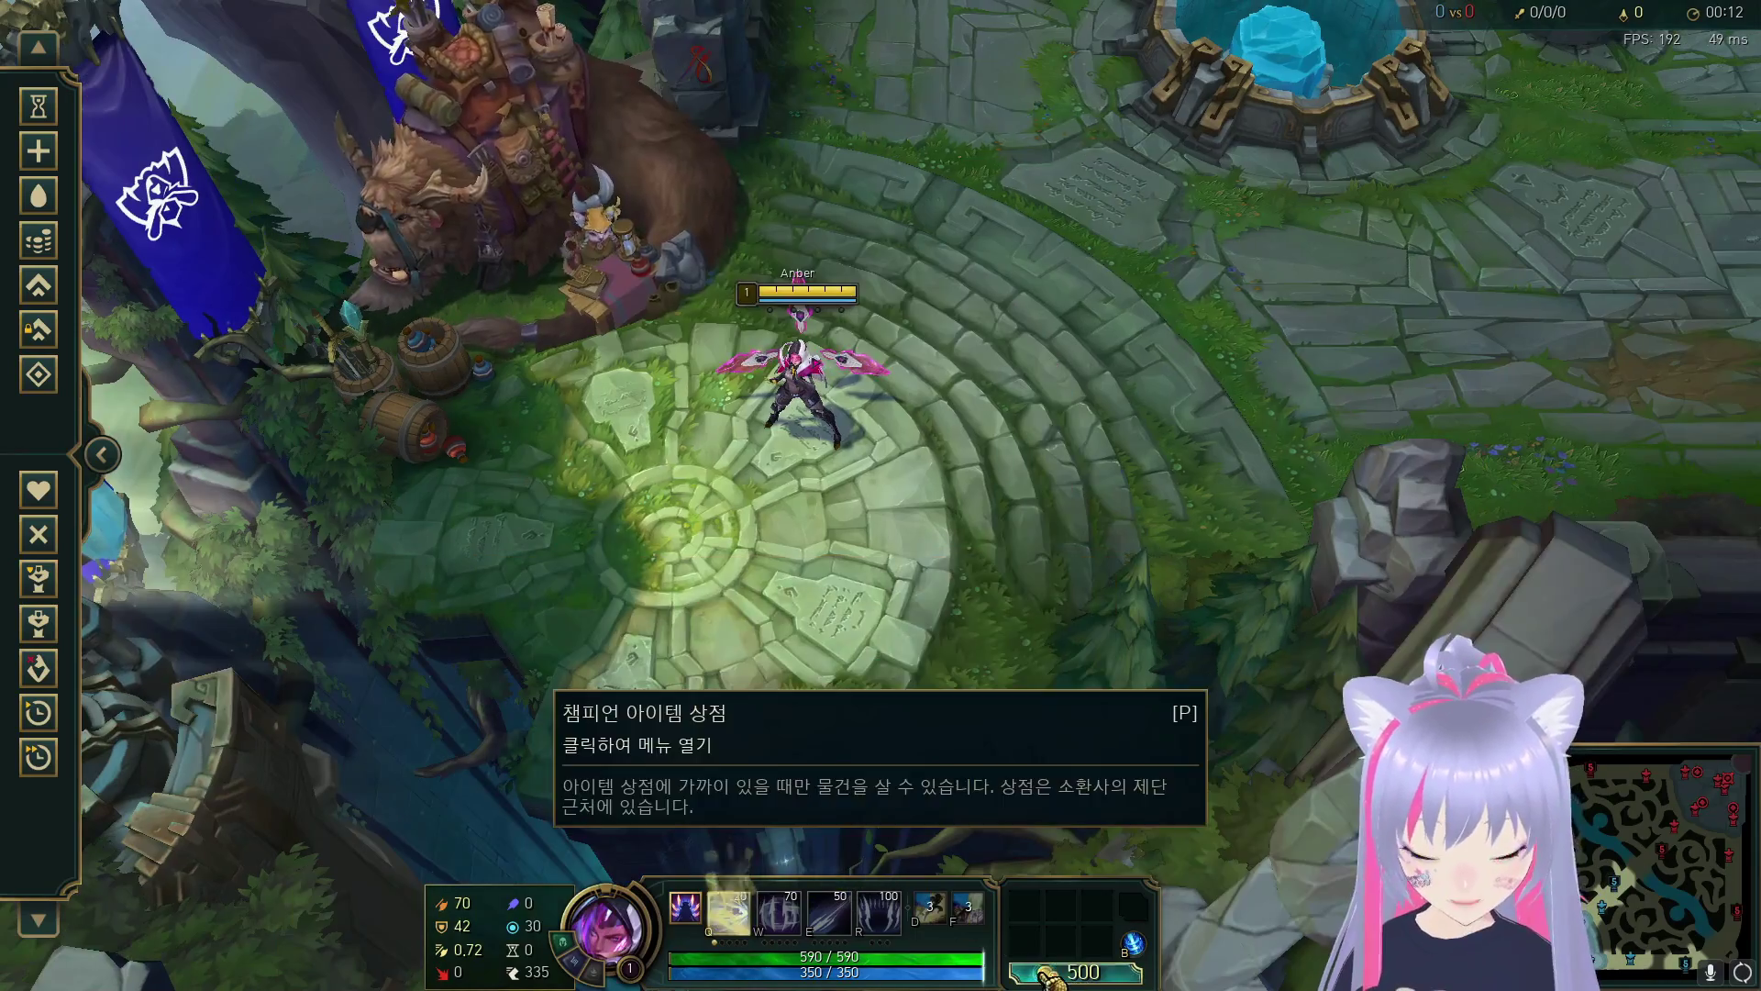
Step: In the Korean practice game, use the Level Up cheat to raise the champion to level 16
key(p)
key(Escape)
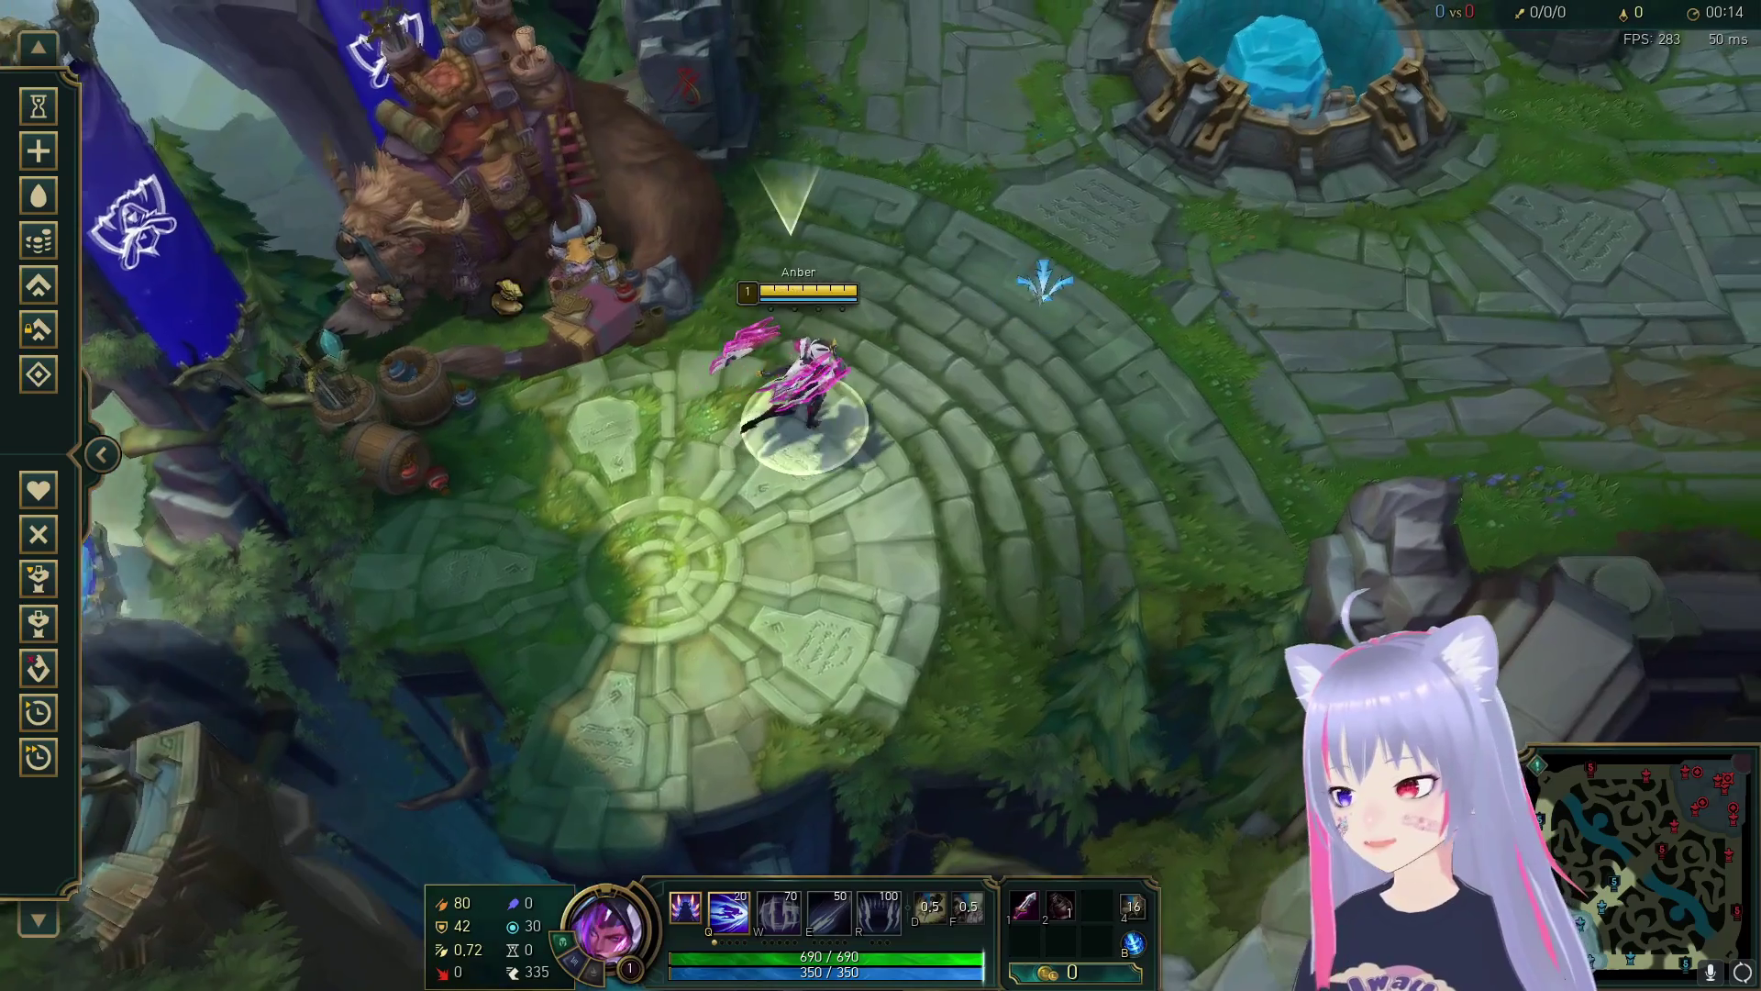
click(37, 285)
click(38, 284)
click(38, 284)
click(55, 292)
click(55, 291)
click(55, 292)
click(55, 292)
click(55, 292)
click(55, 292)
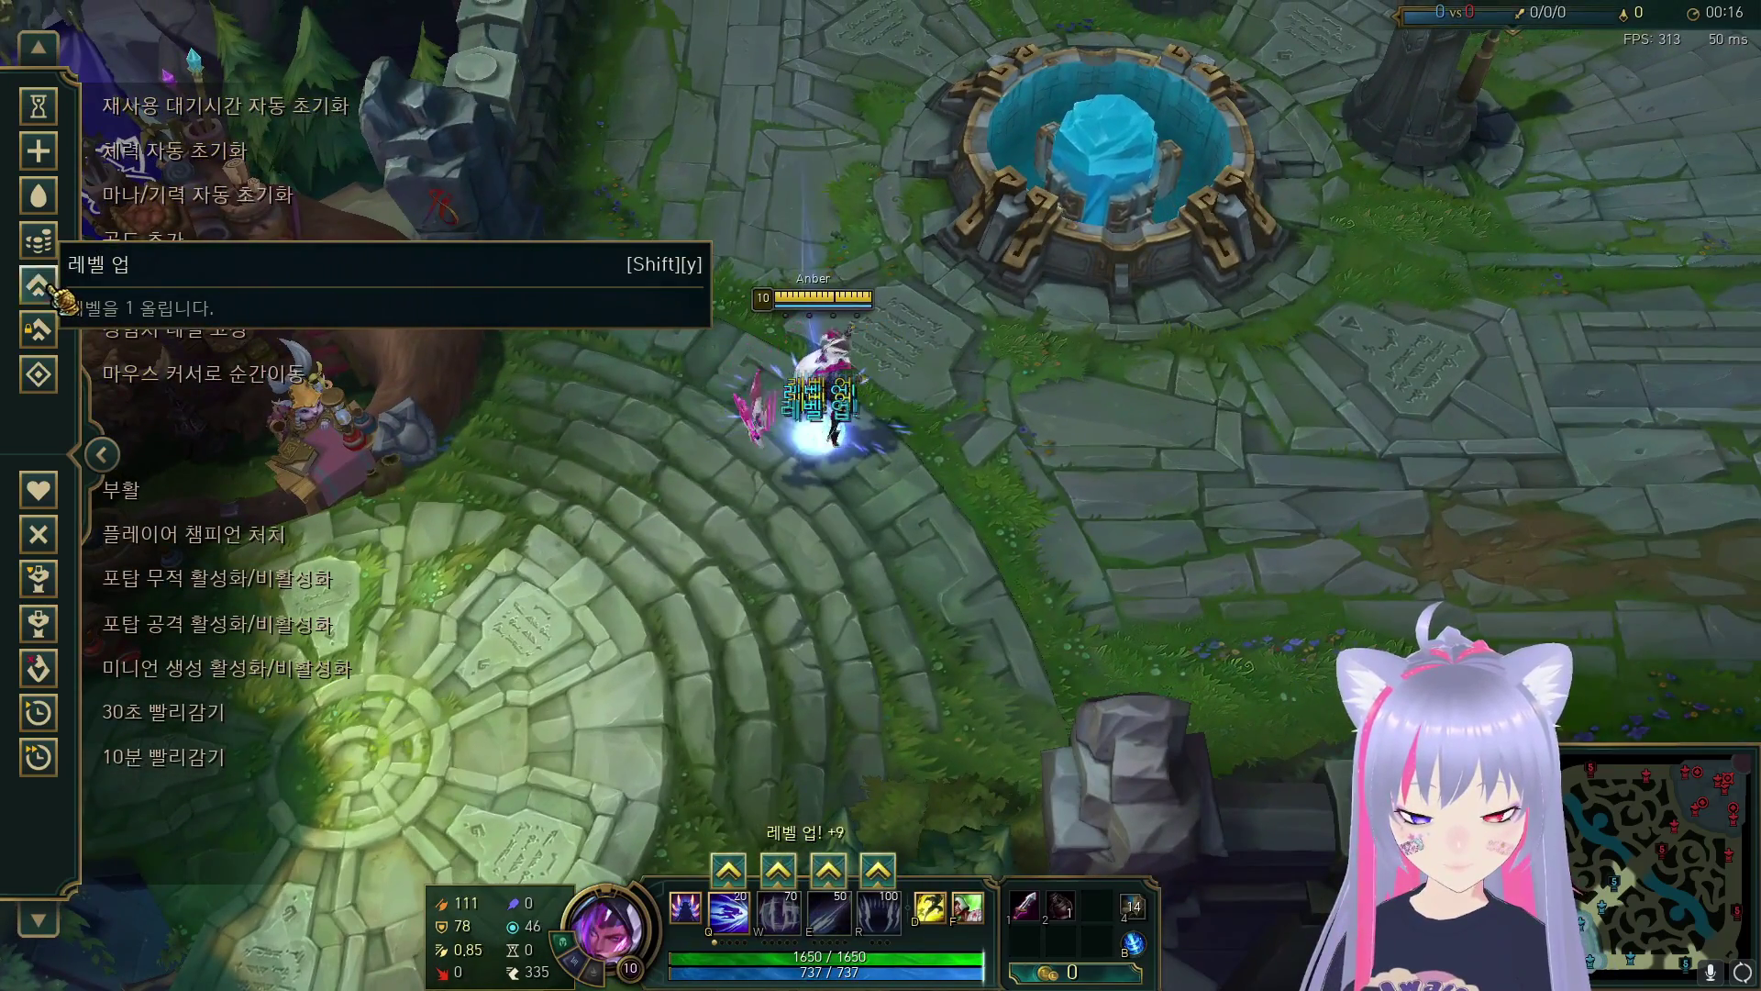
click(53, 294)
click(53, 293)
click(54, 294)
Step: Walk the champion right and then up across the map
right_click(1258, 413)
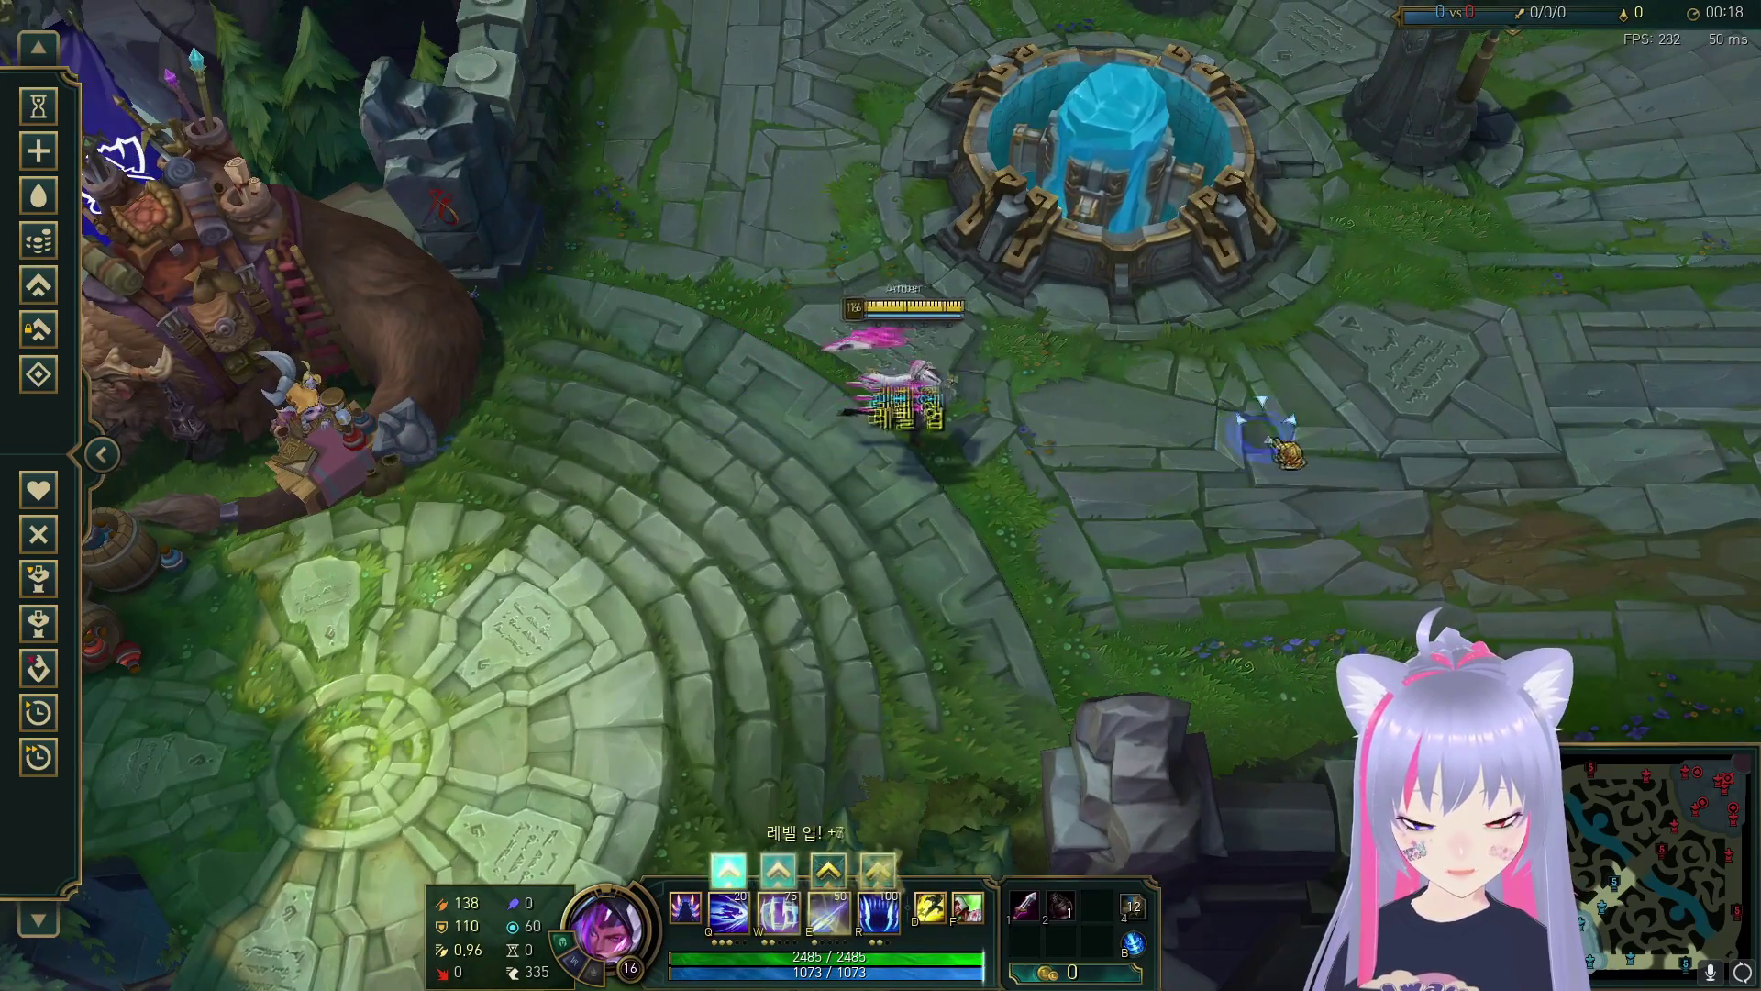
key(space)
right_click(1404, 404)
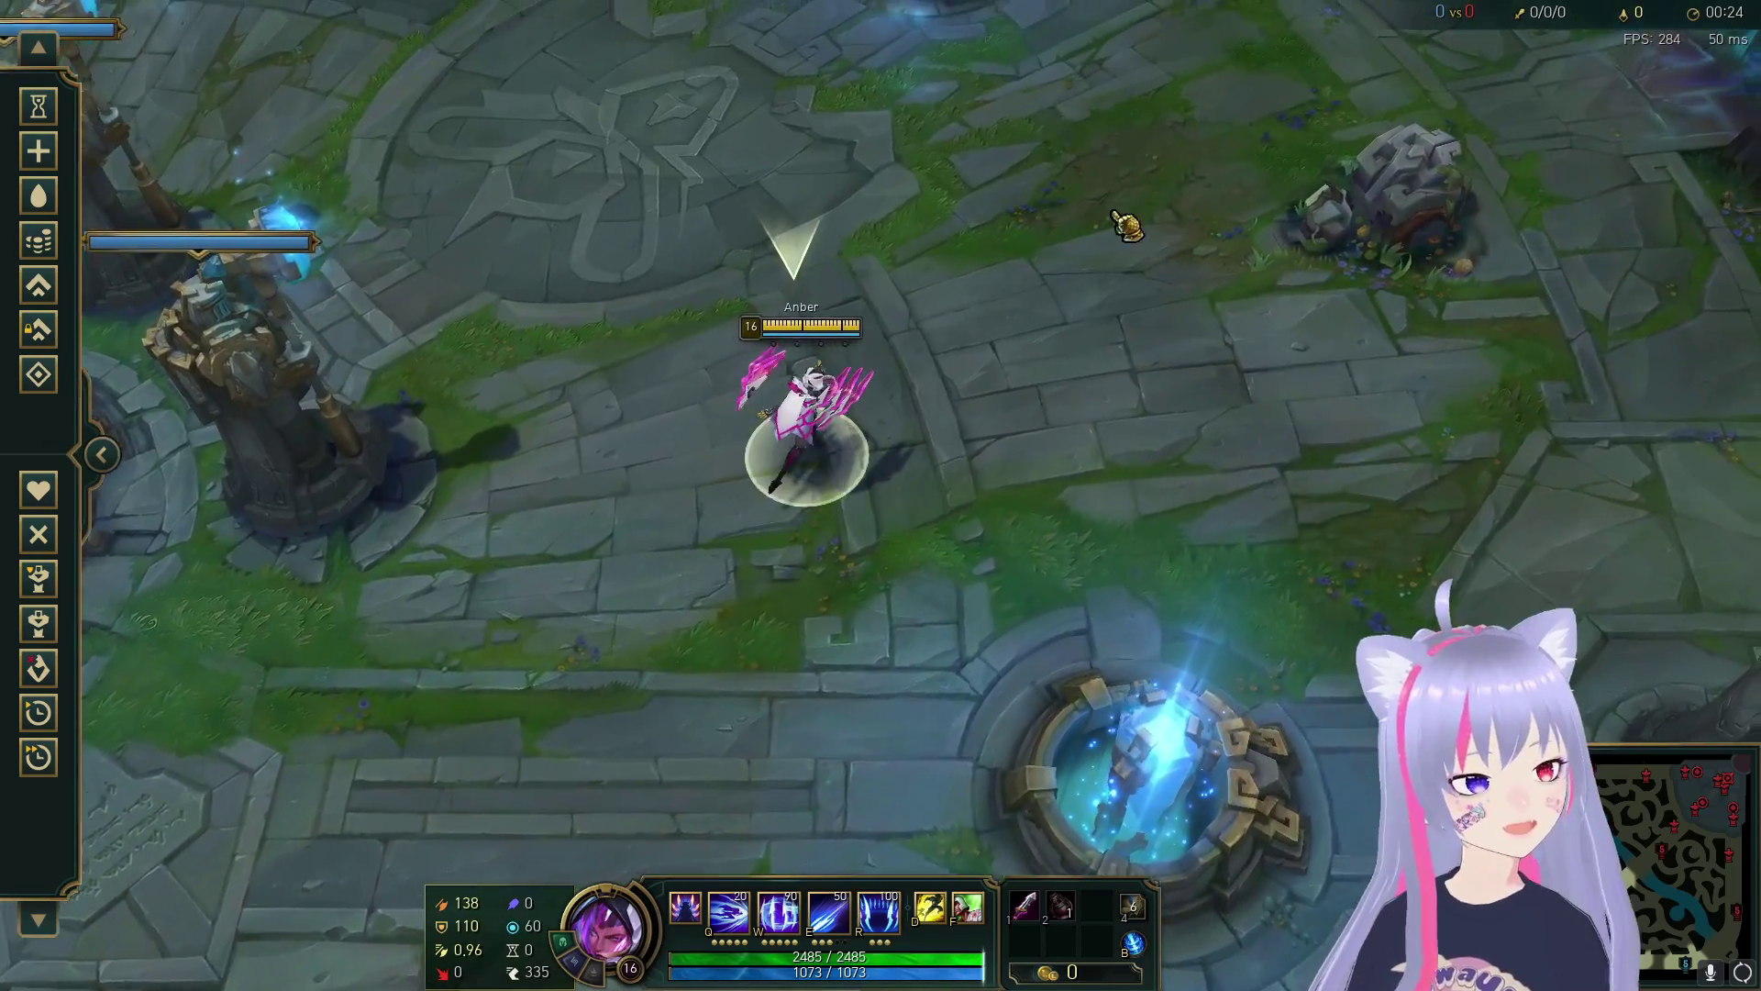
right_click(895, 165)
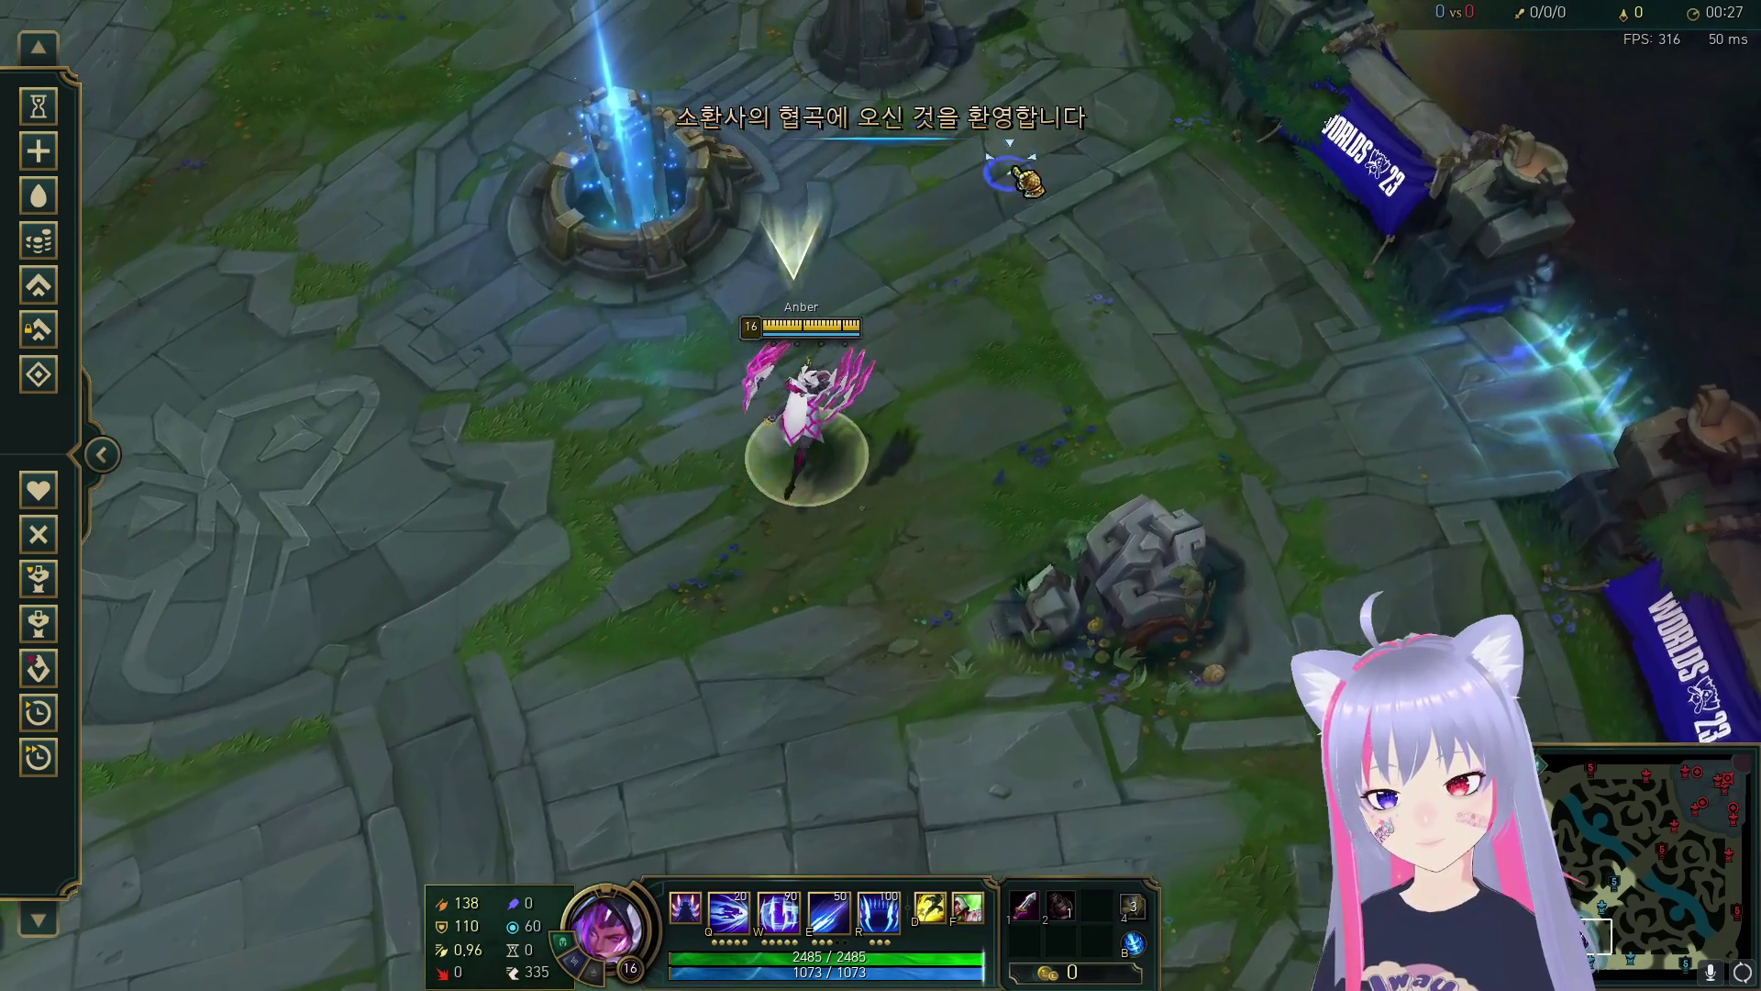
key(Escape)
key(Escape)
right_click(1064, 151)
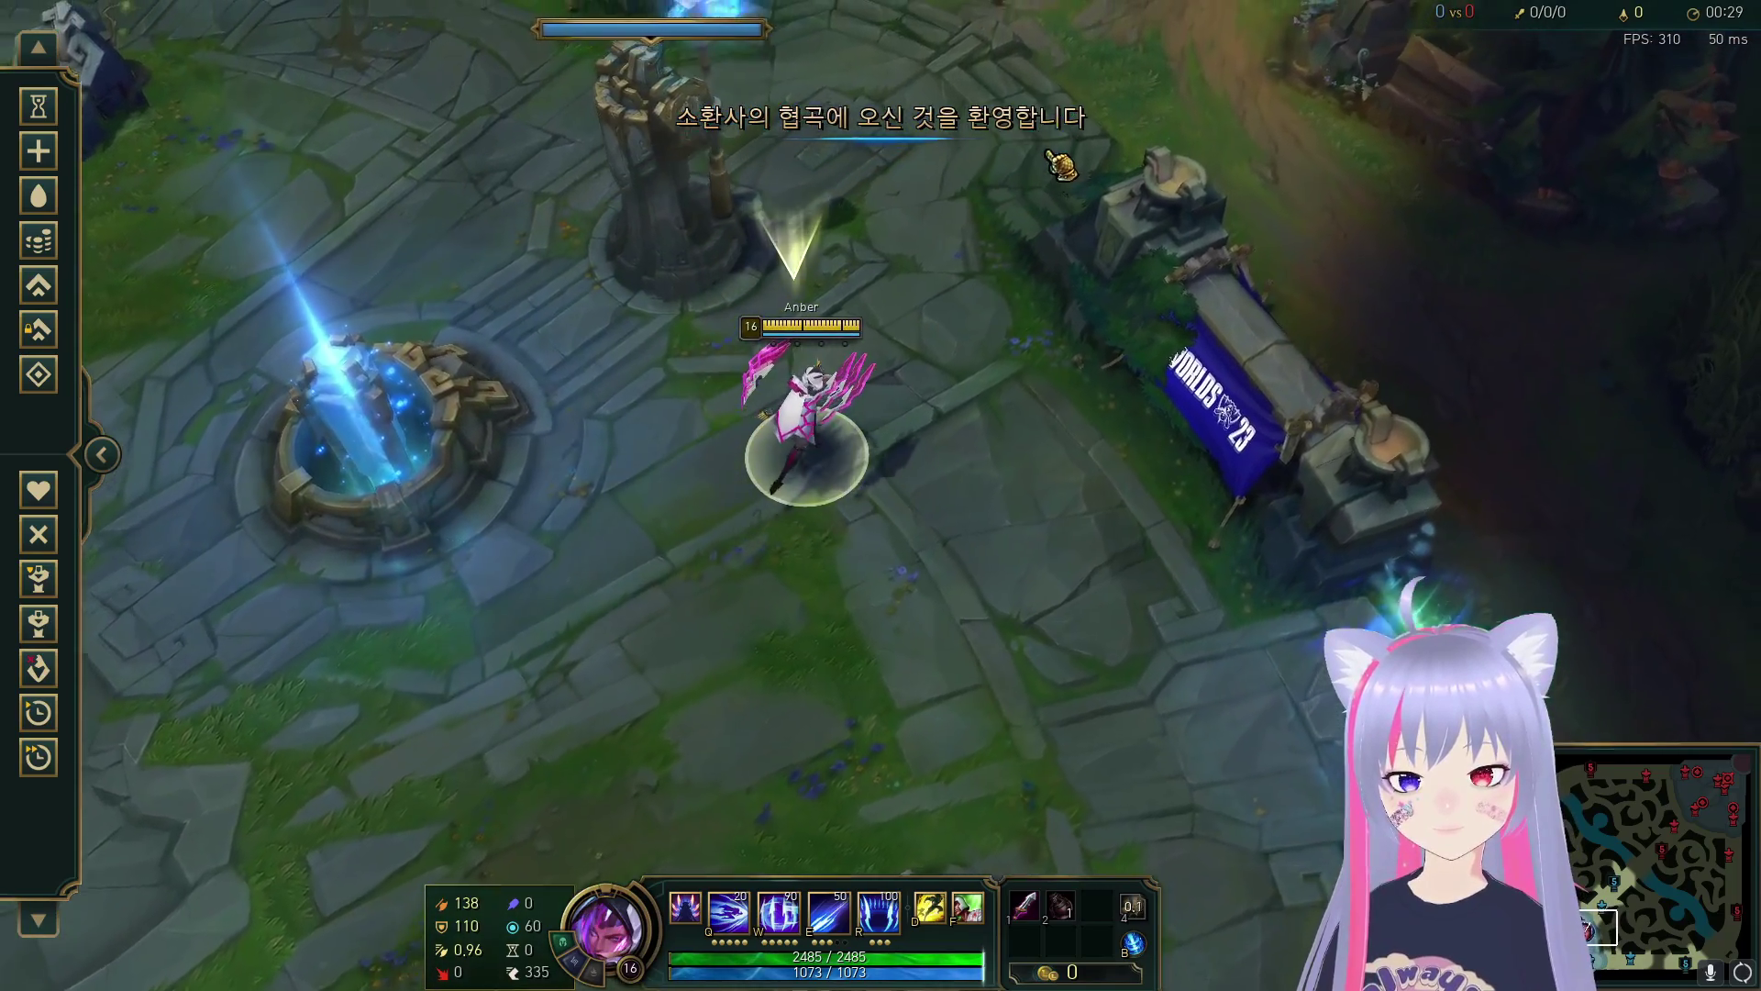
Step: Send a test chat message, cast E, and walk up the lane toward the allied tower
key(Return)
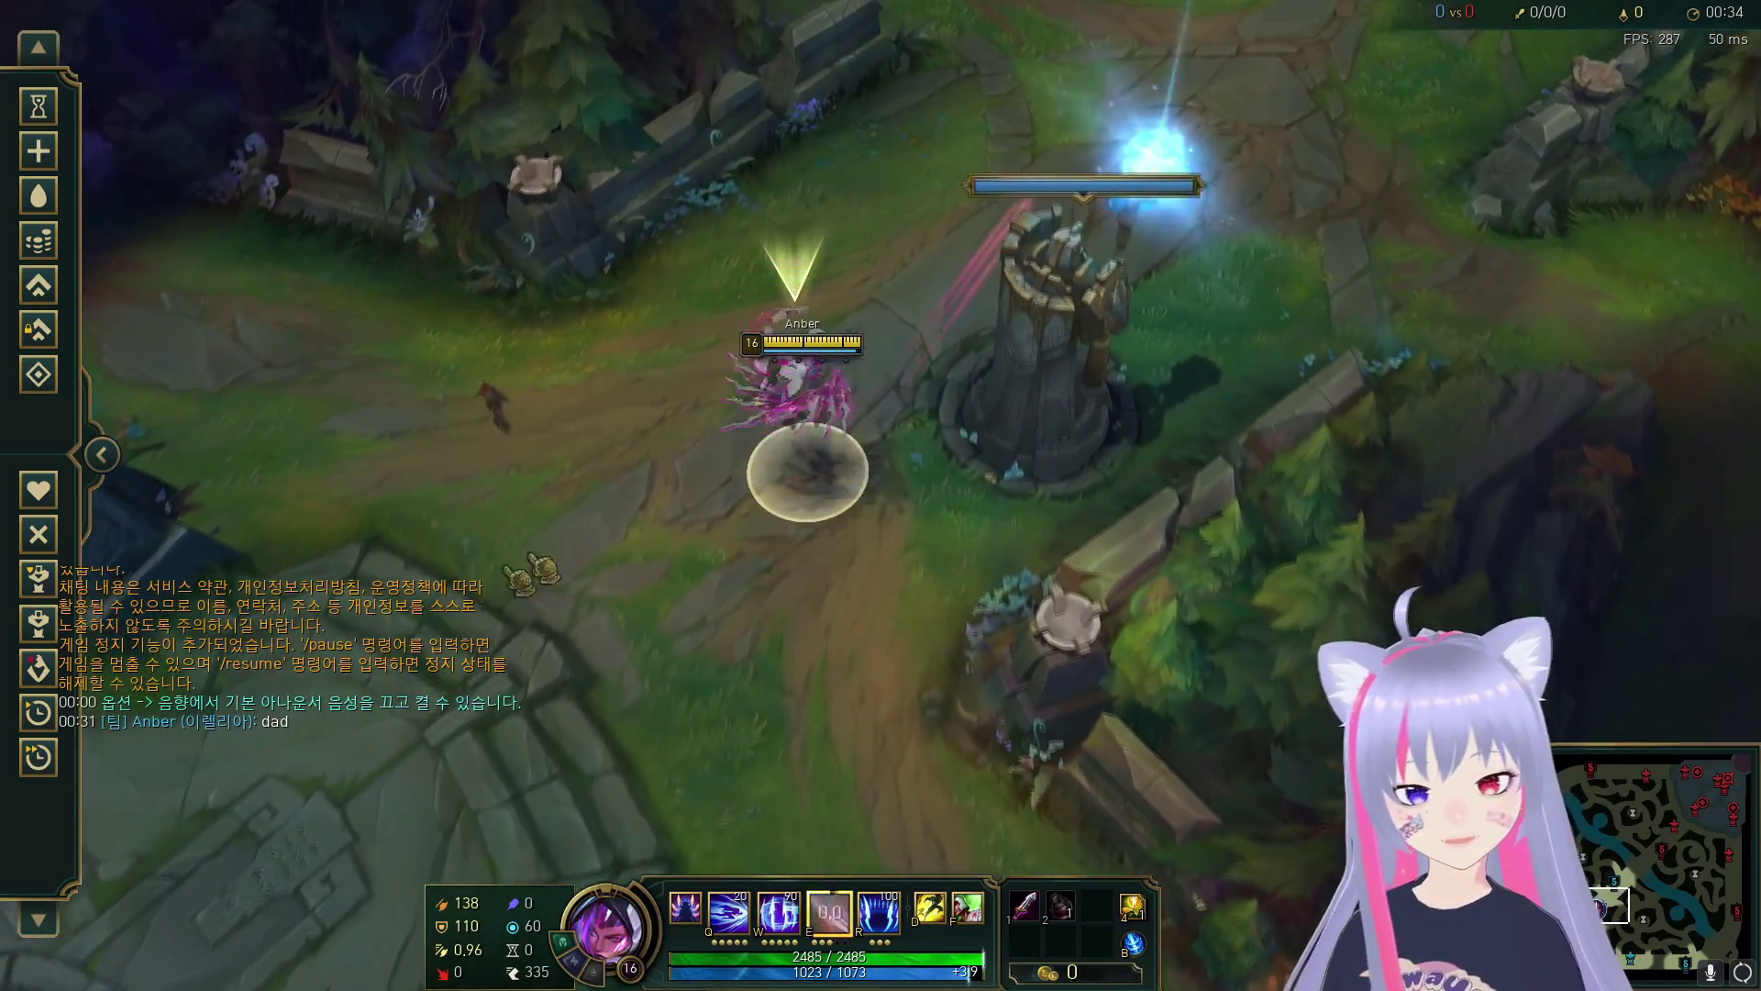
key(e)
key(e)
right_click(1091, 146)
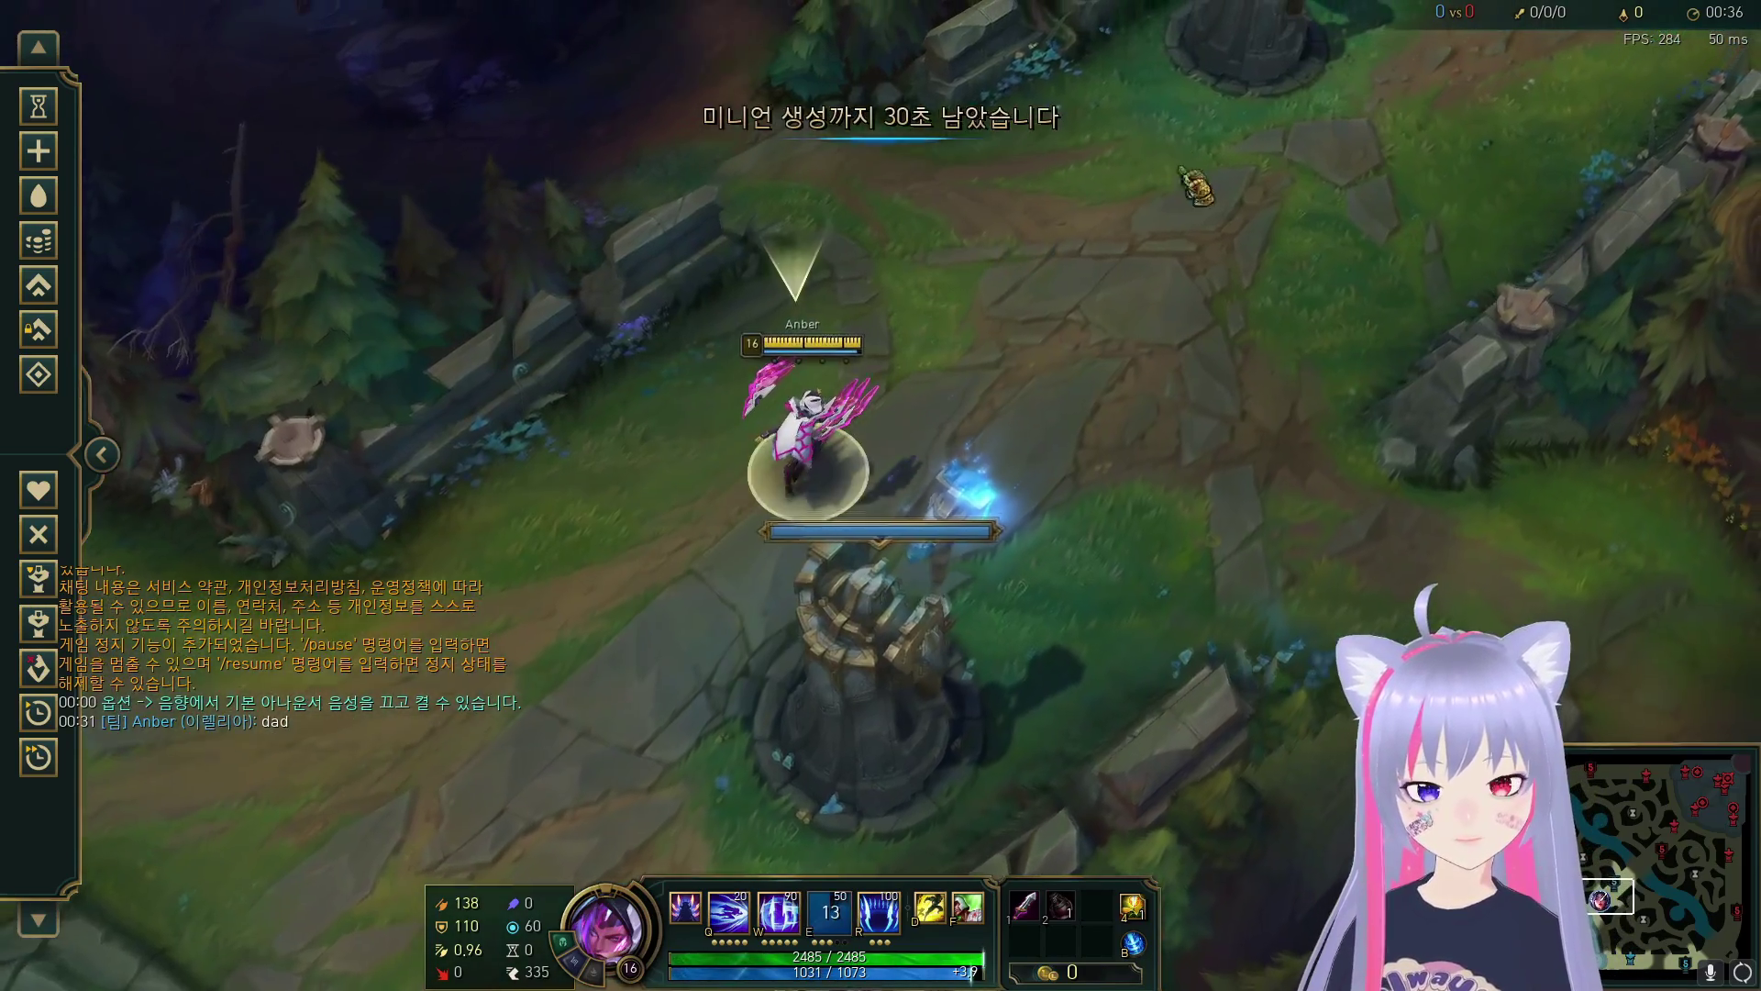
right_click(1095, 165)
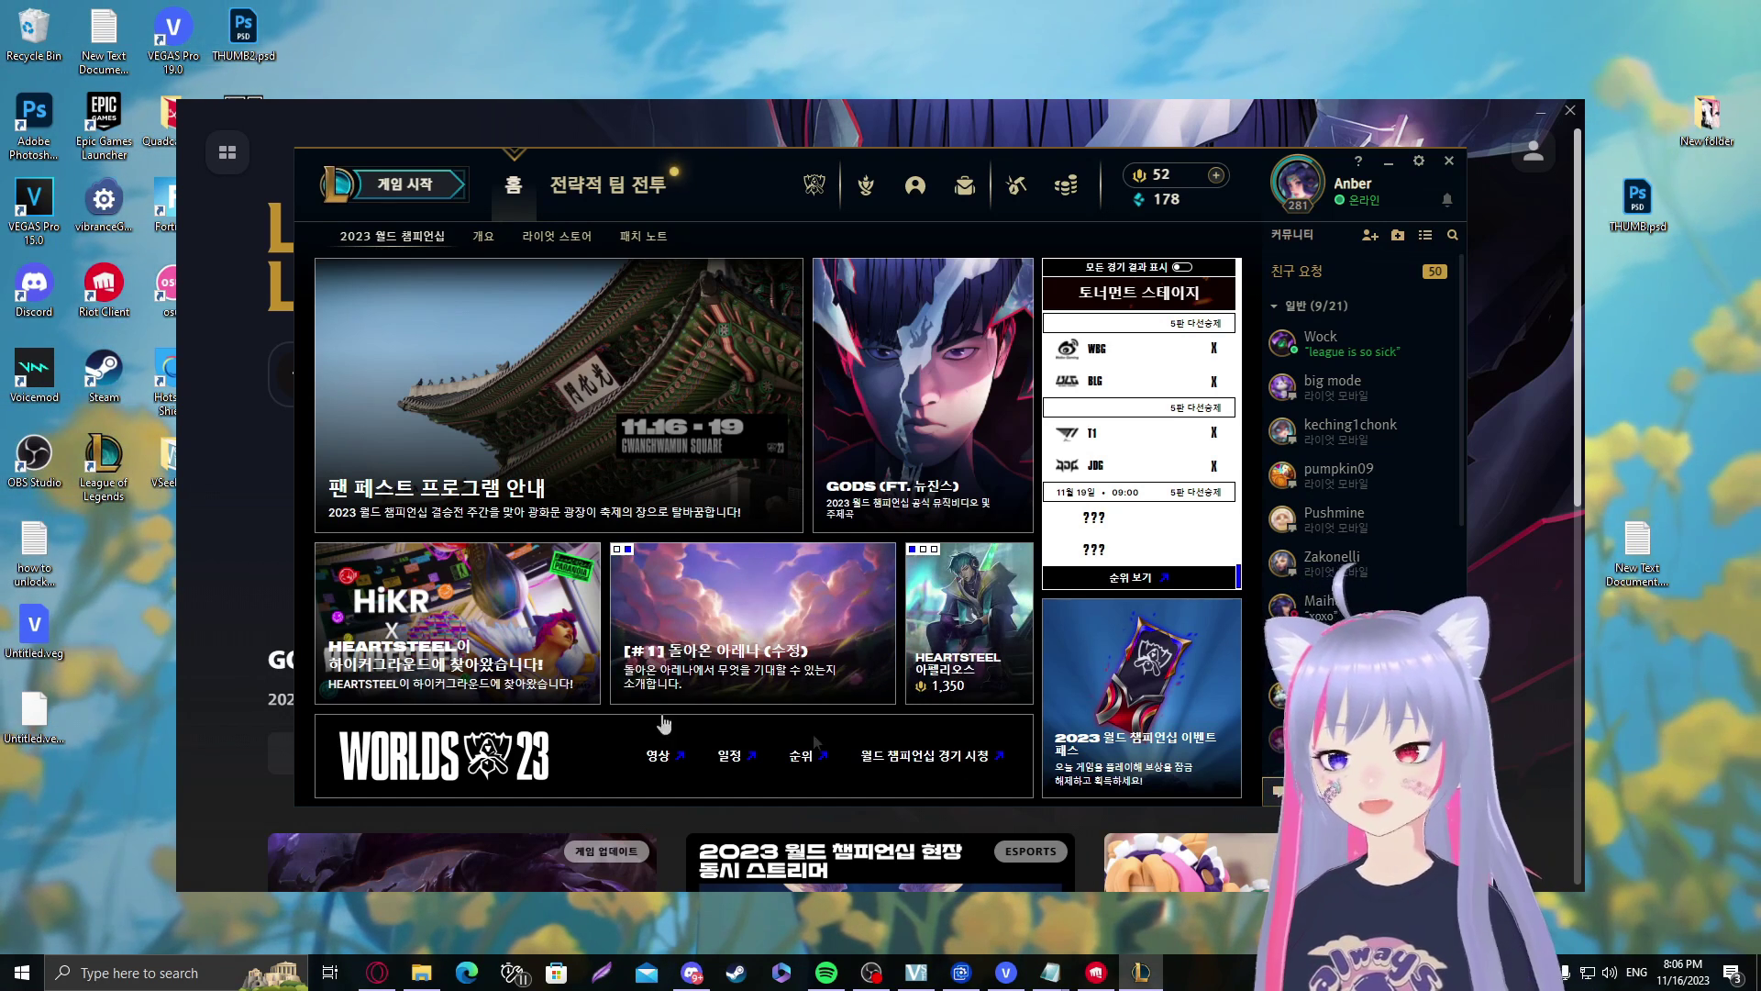
Step: Reposition the Korean League of Legends client window slightly, then close it with its X button
right_click(1534, 658)
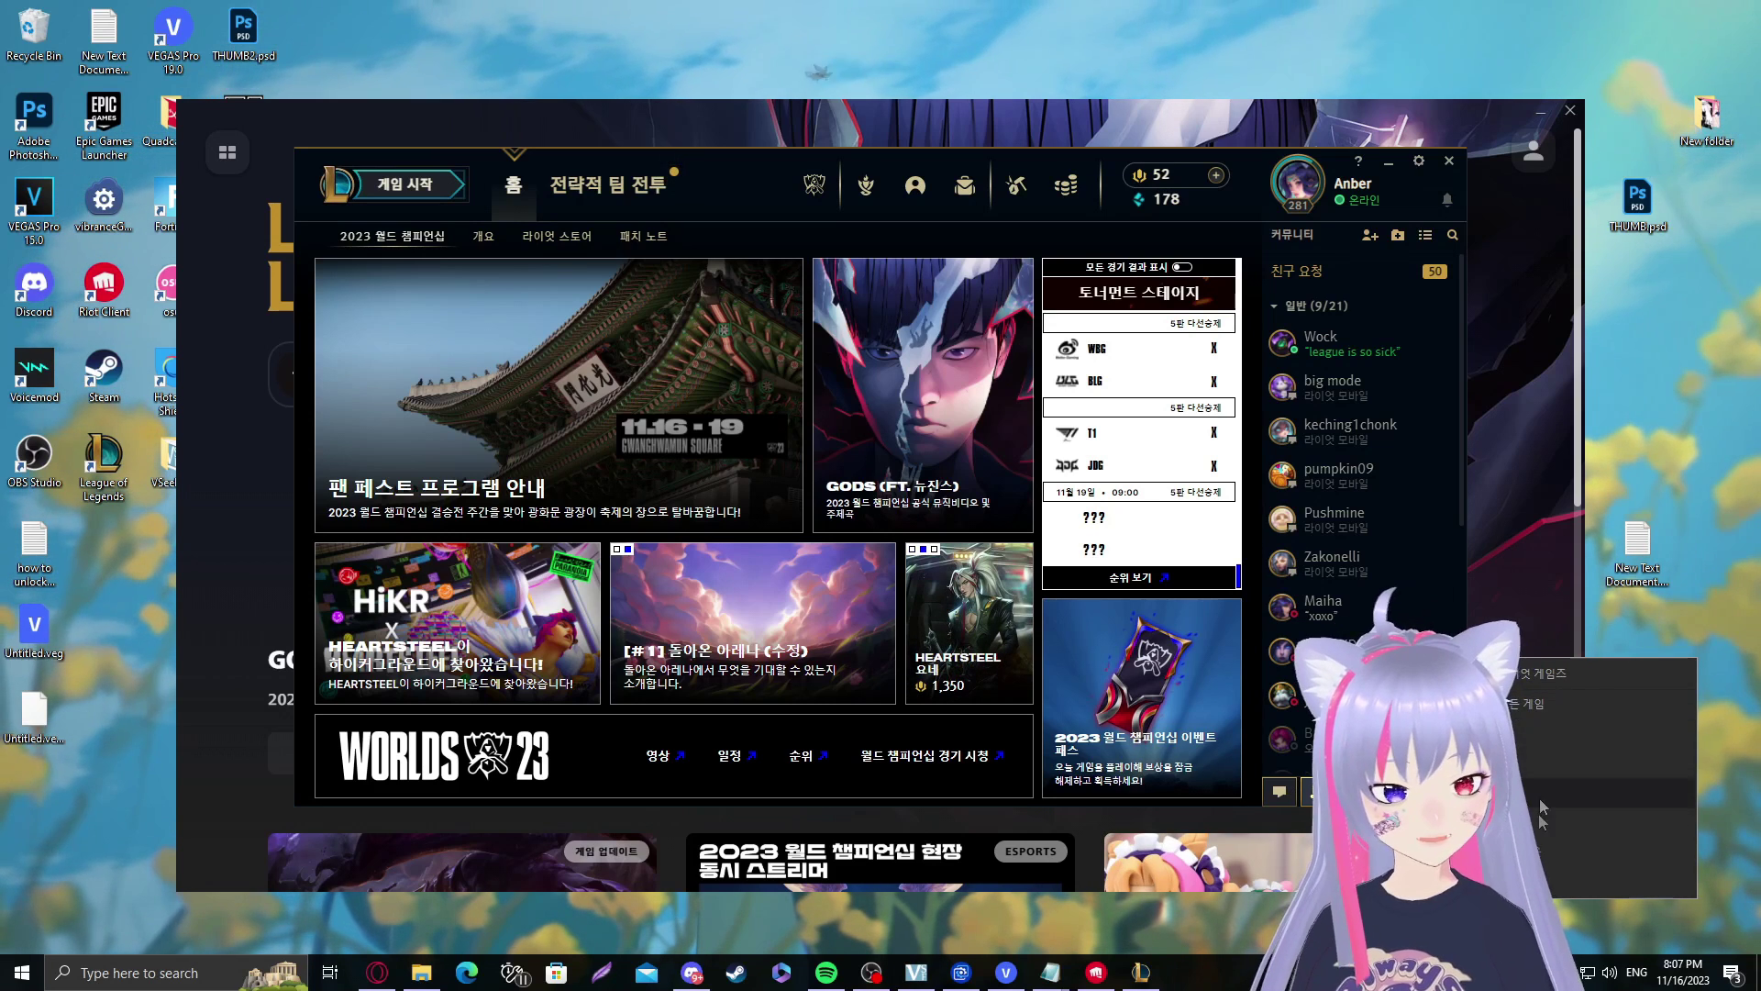
click(1703, 690)
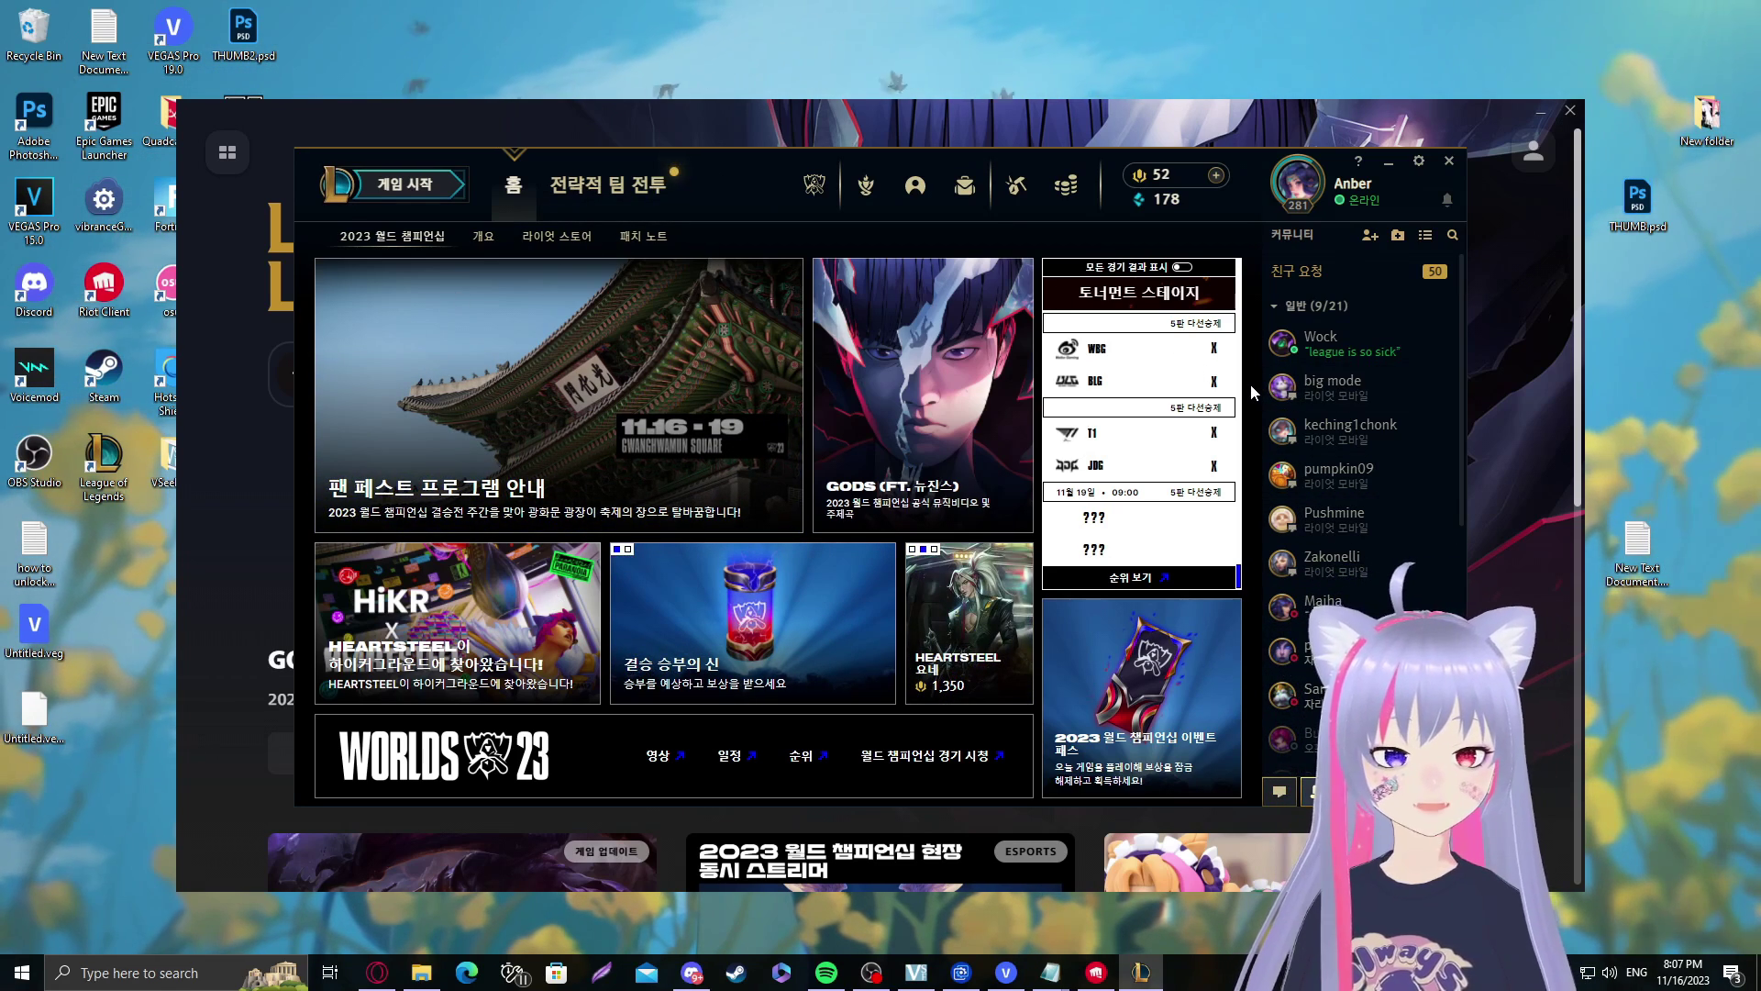
drag(729, 170, 762, 214)
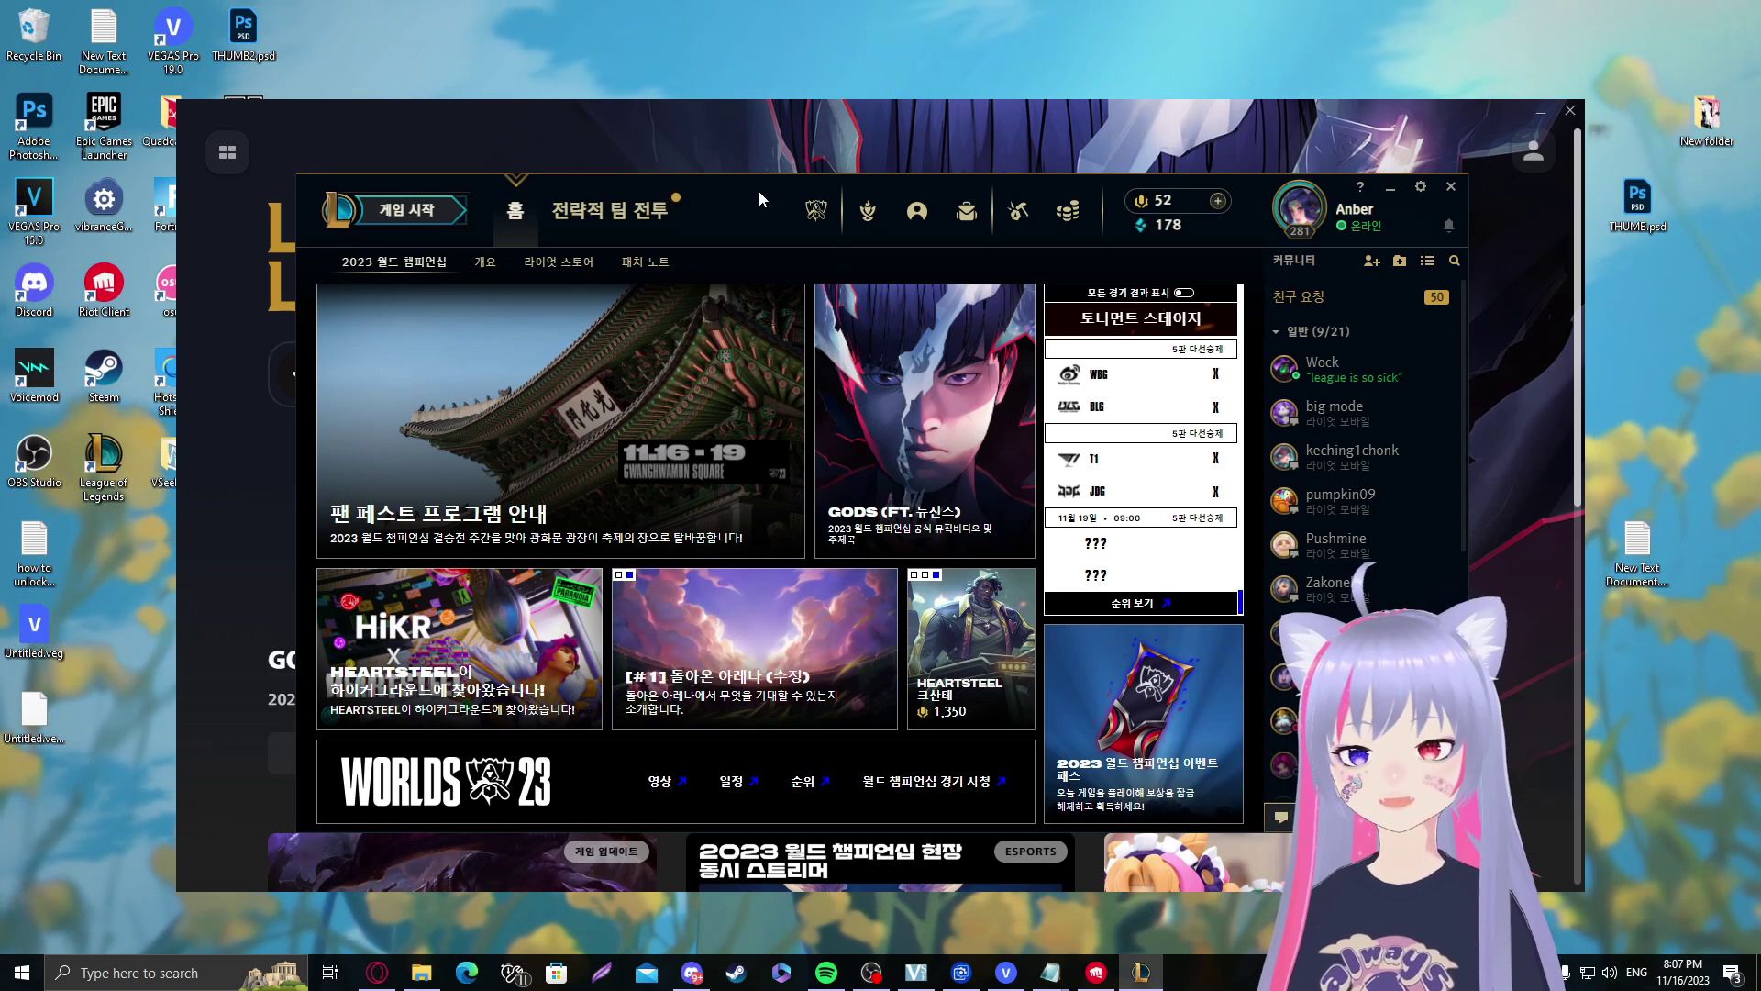
drag(748, 193, 723, 193)
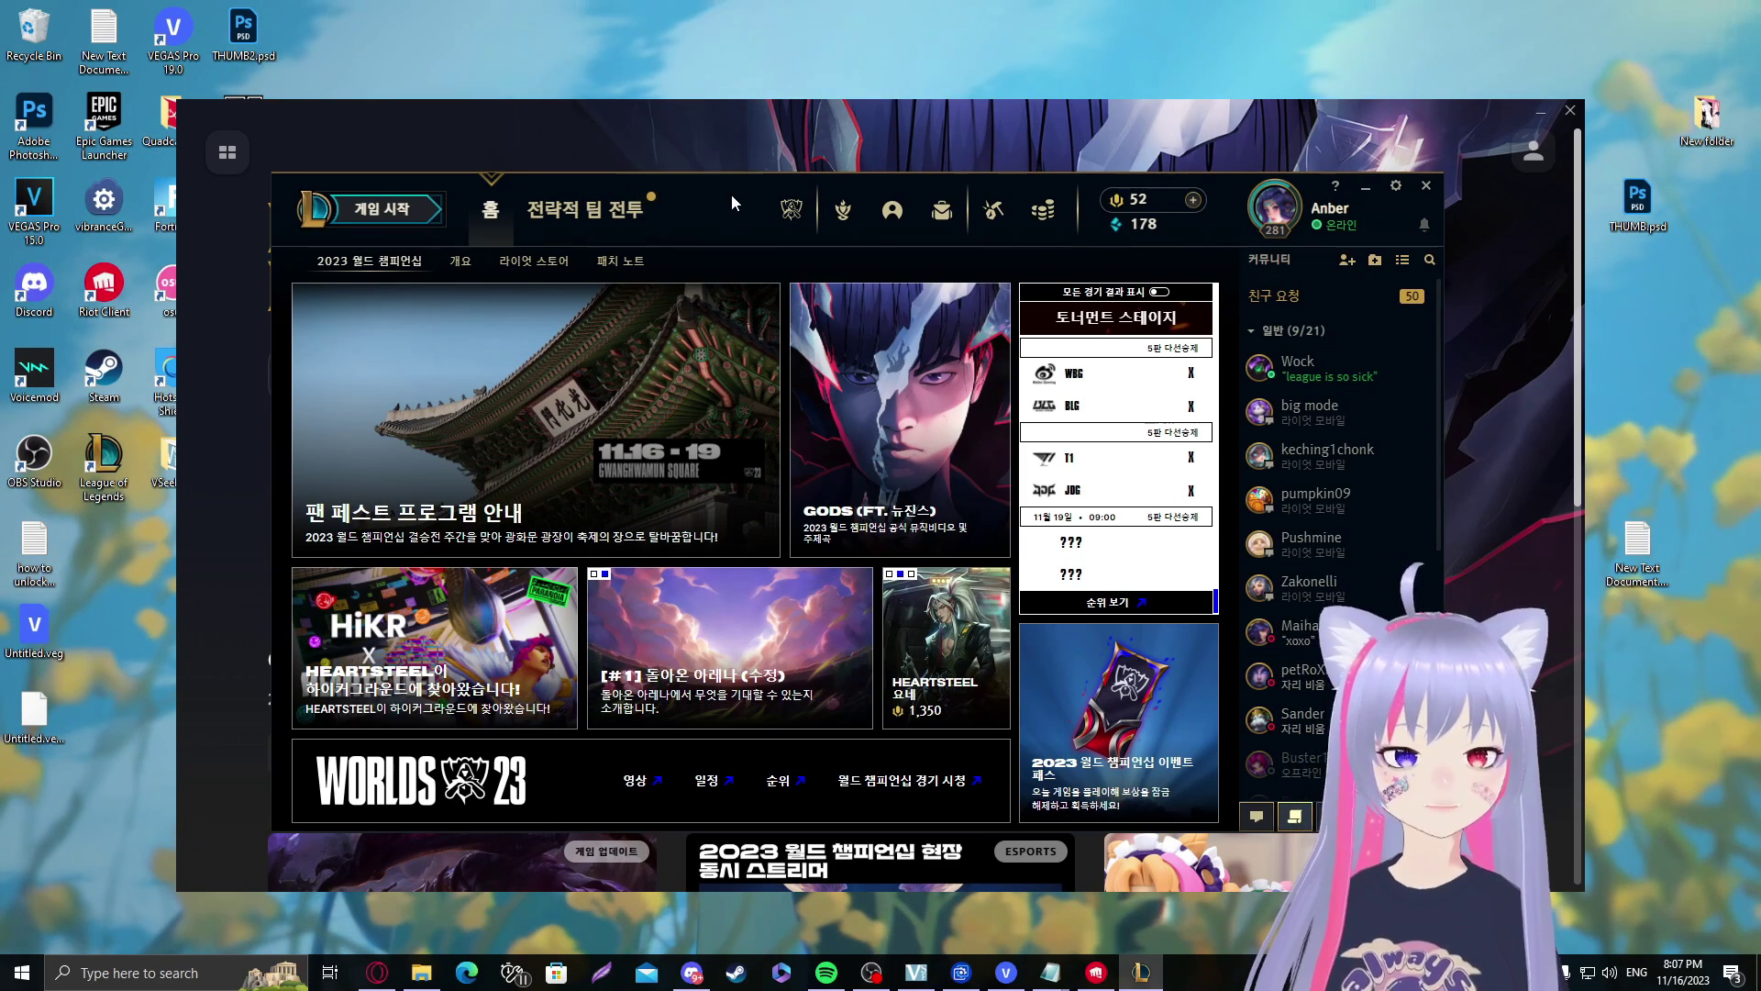
click(1428, 187)
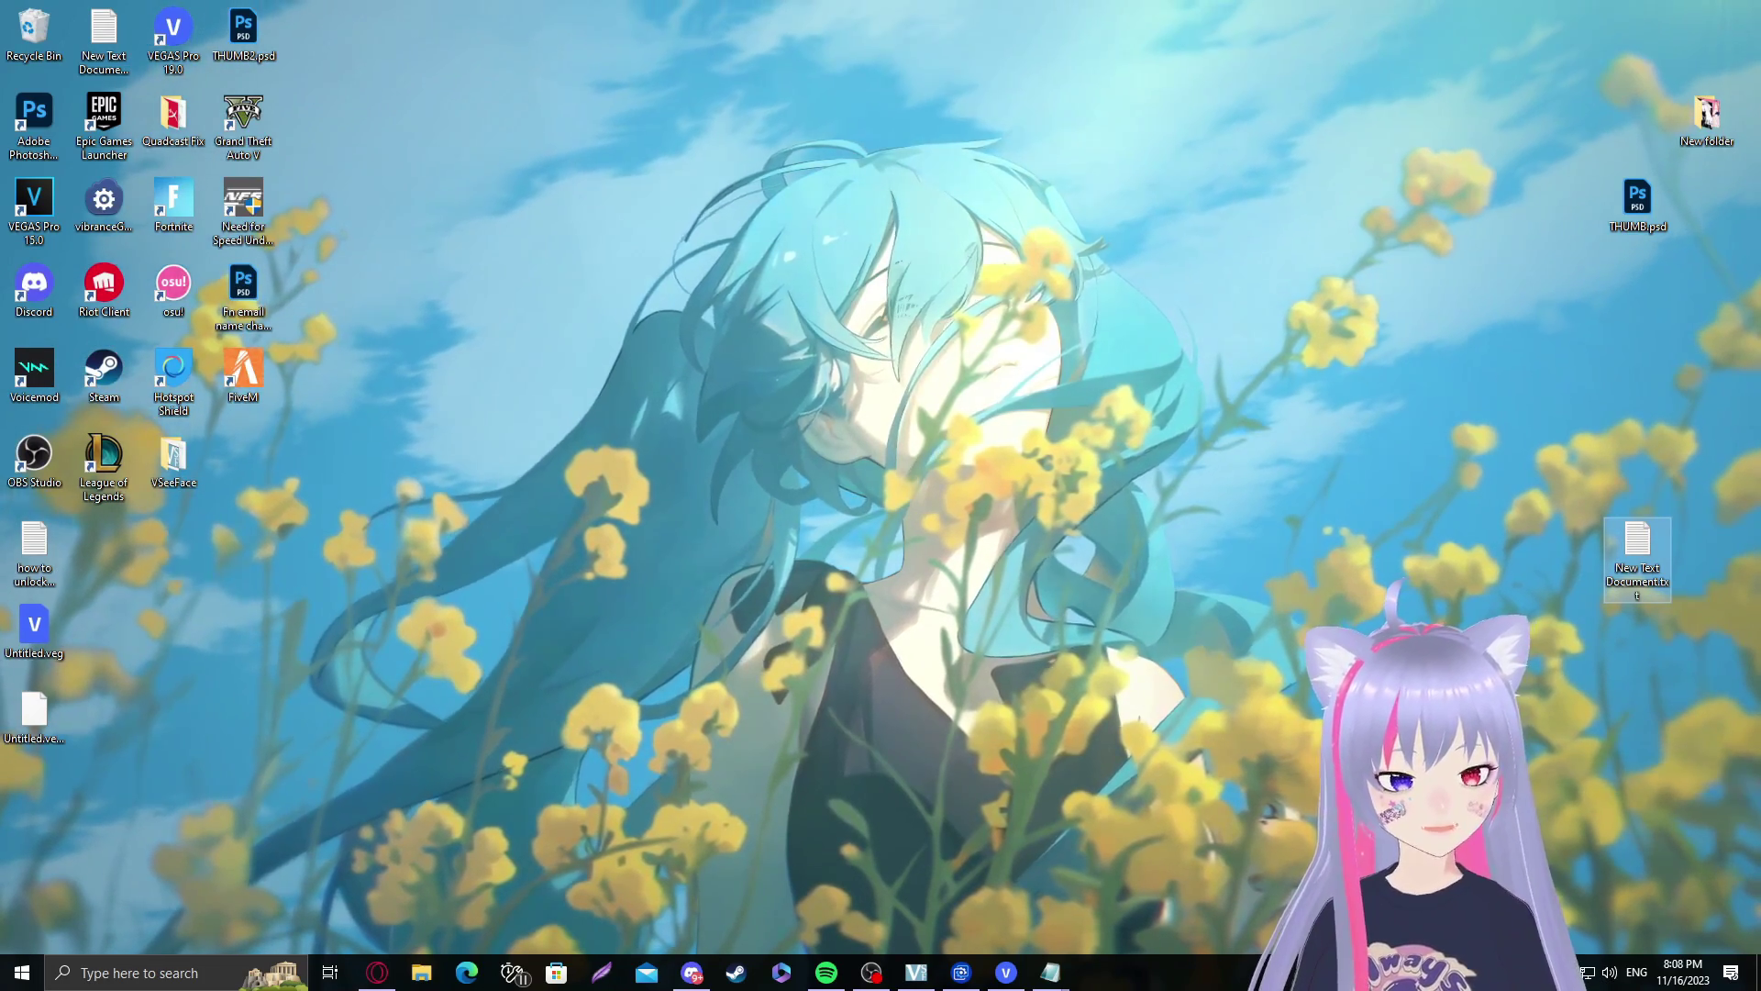
Step: Open Task Manager and scroll down to the Riot Client (32 bit) process
right_click(1213, 500)
click(1007, 795)
key(ctrl+shift+Escape)
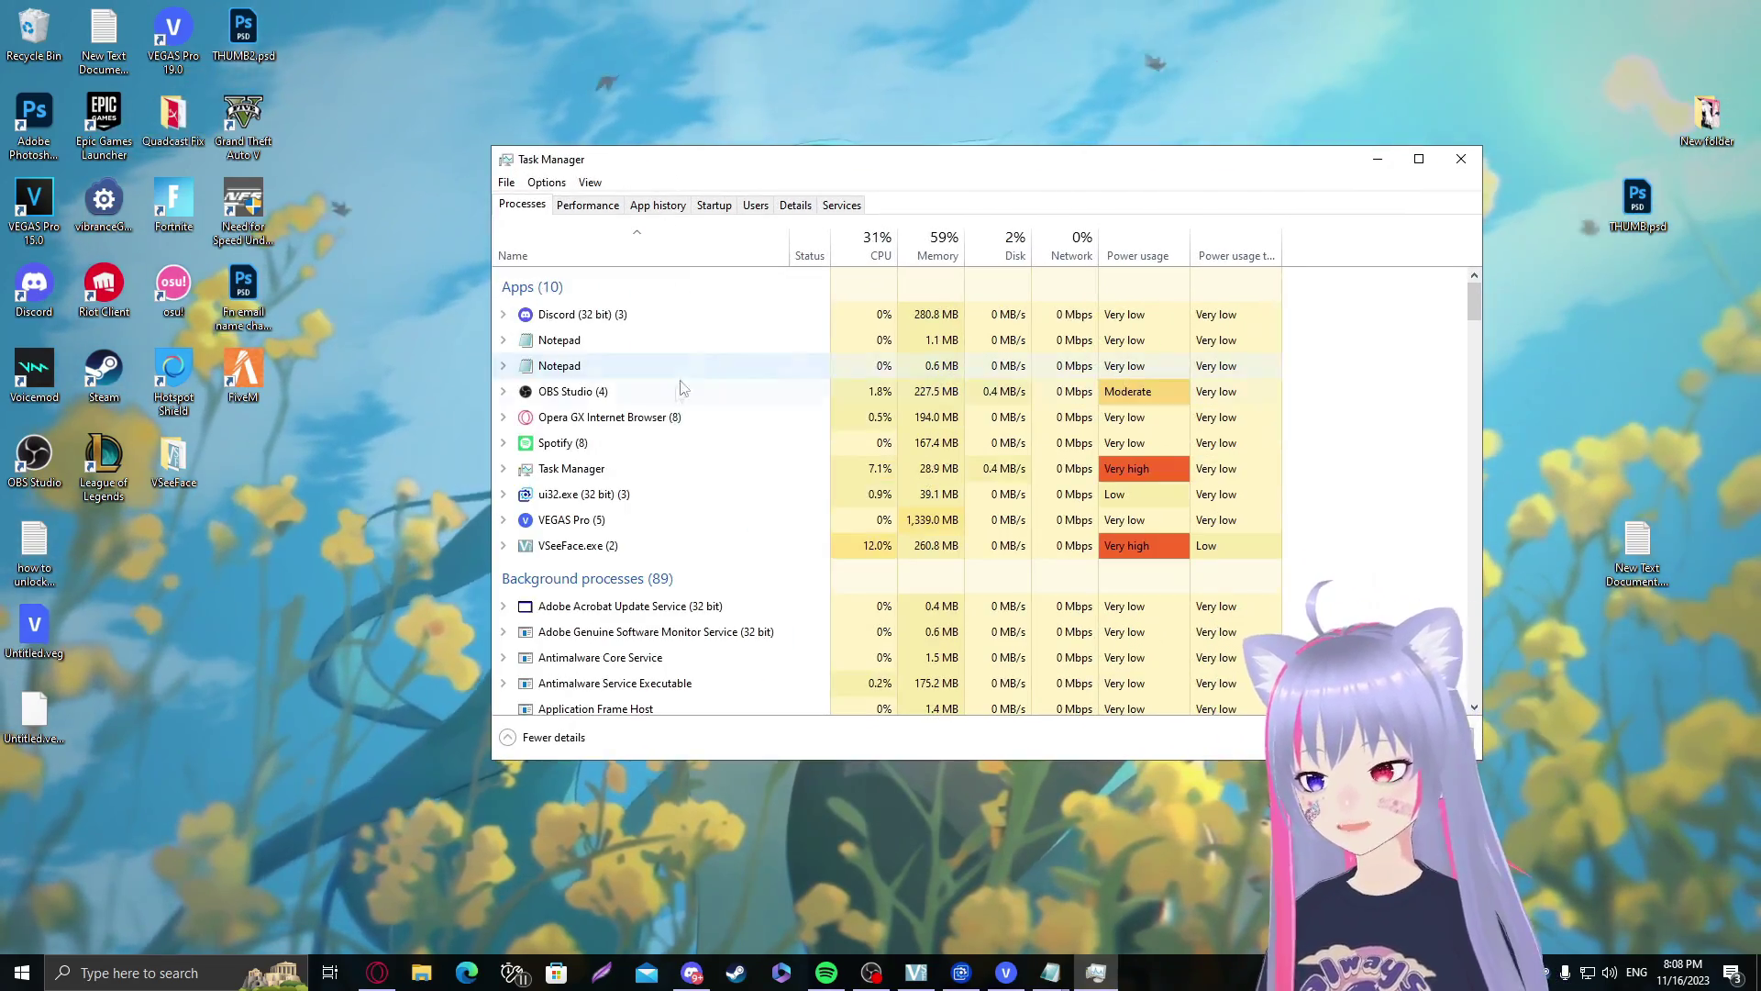
scroll(682, 388, down, 10)
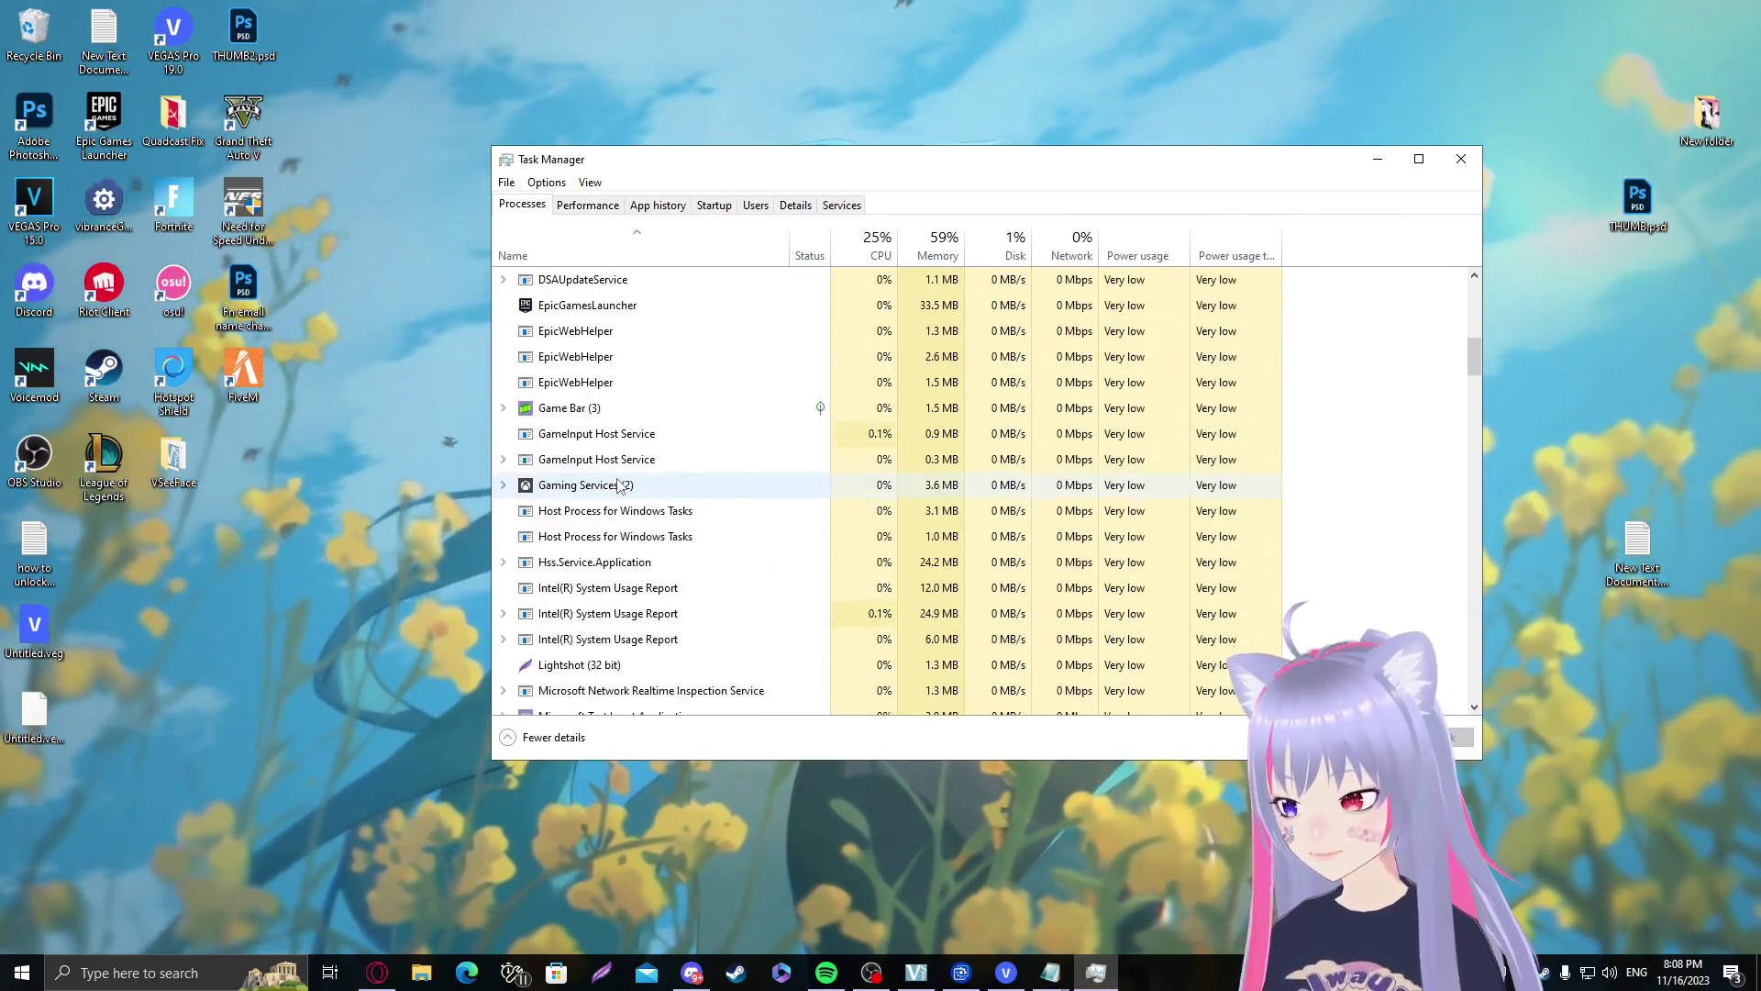
scroll(619, 484, down, 12)
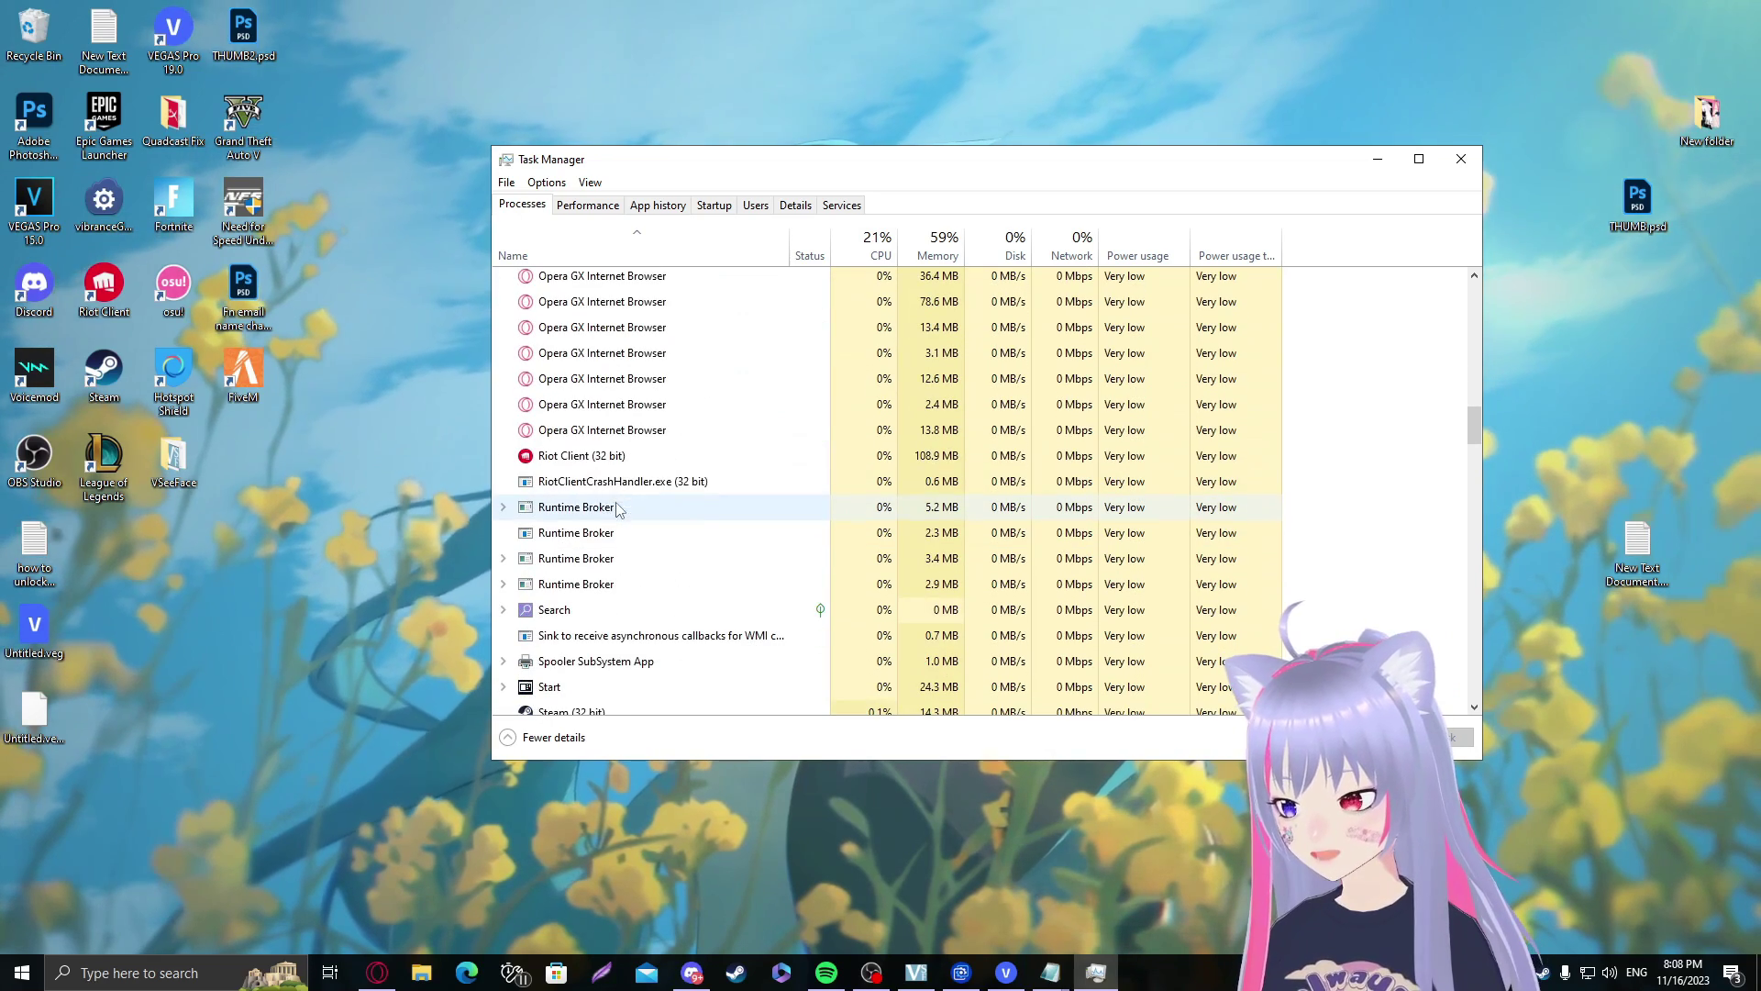
Step: End the Riot Client (32 bit) task and close Task Manager
click(613, 456)
right_click(613, 456)
click(645, 468)
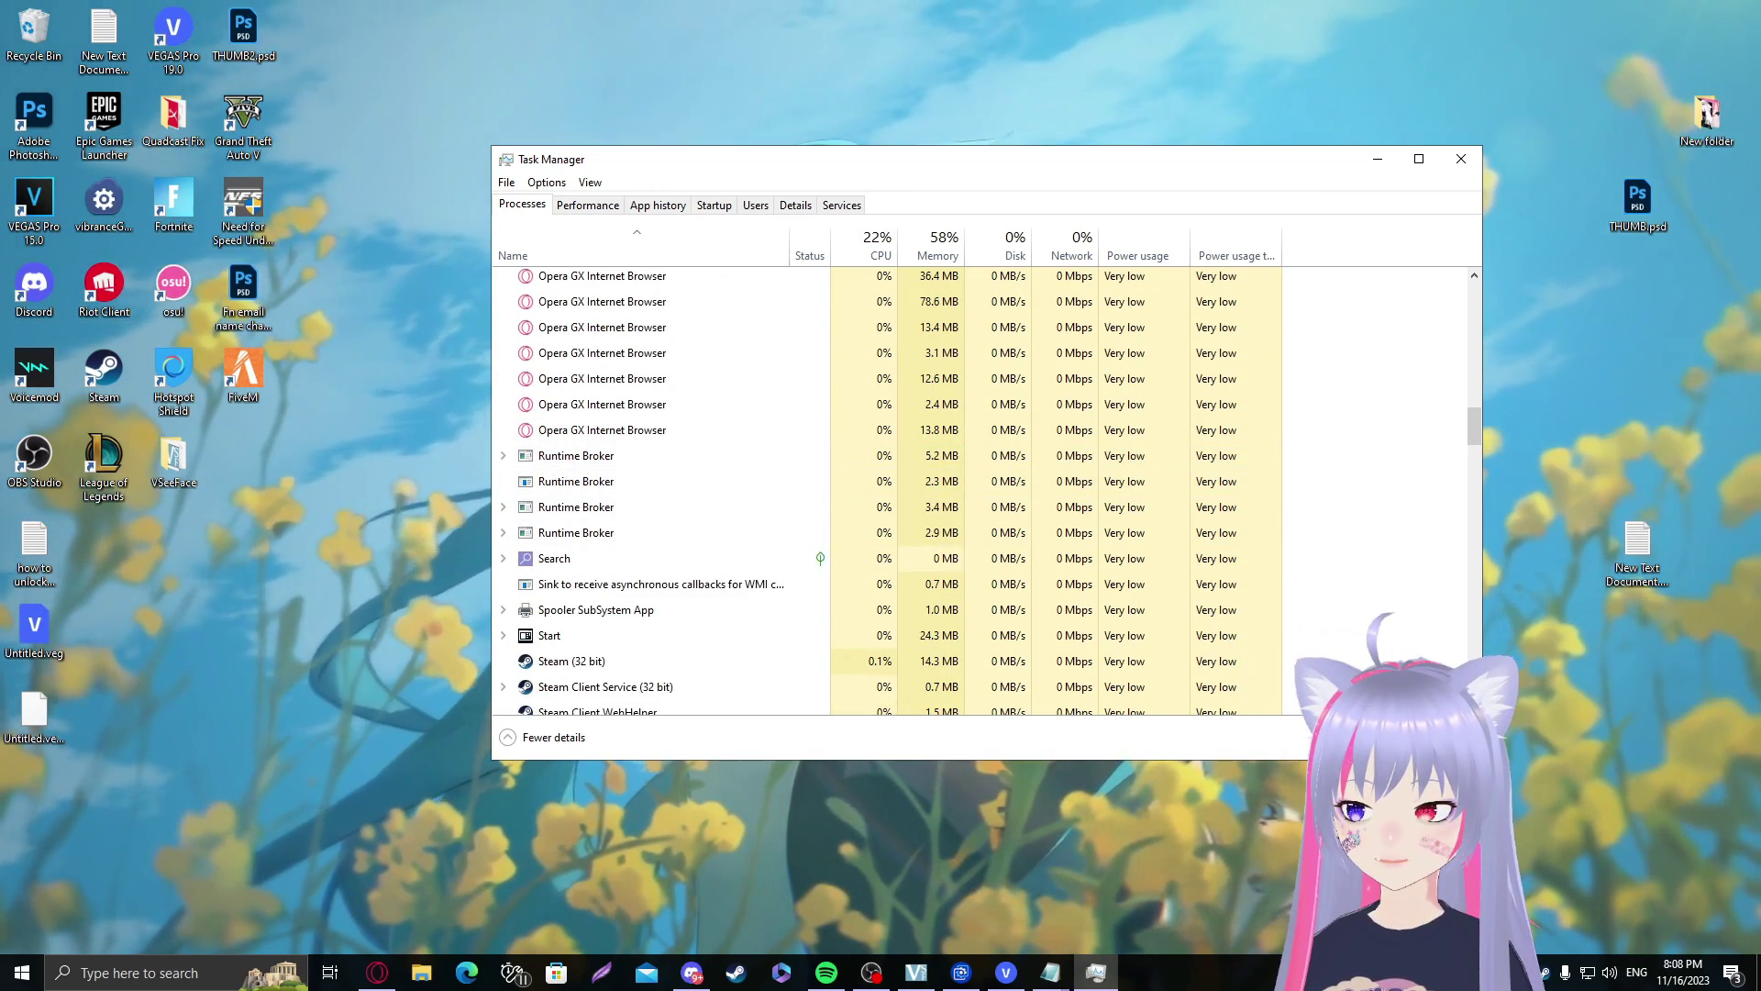
click(1153, 827)
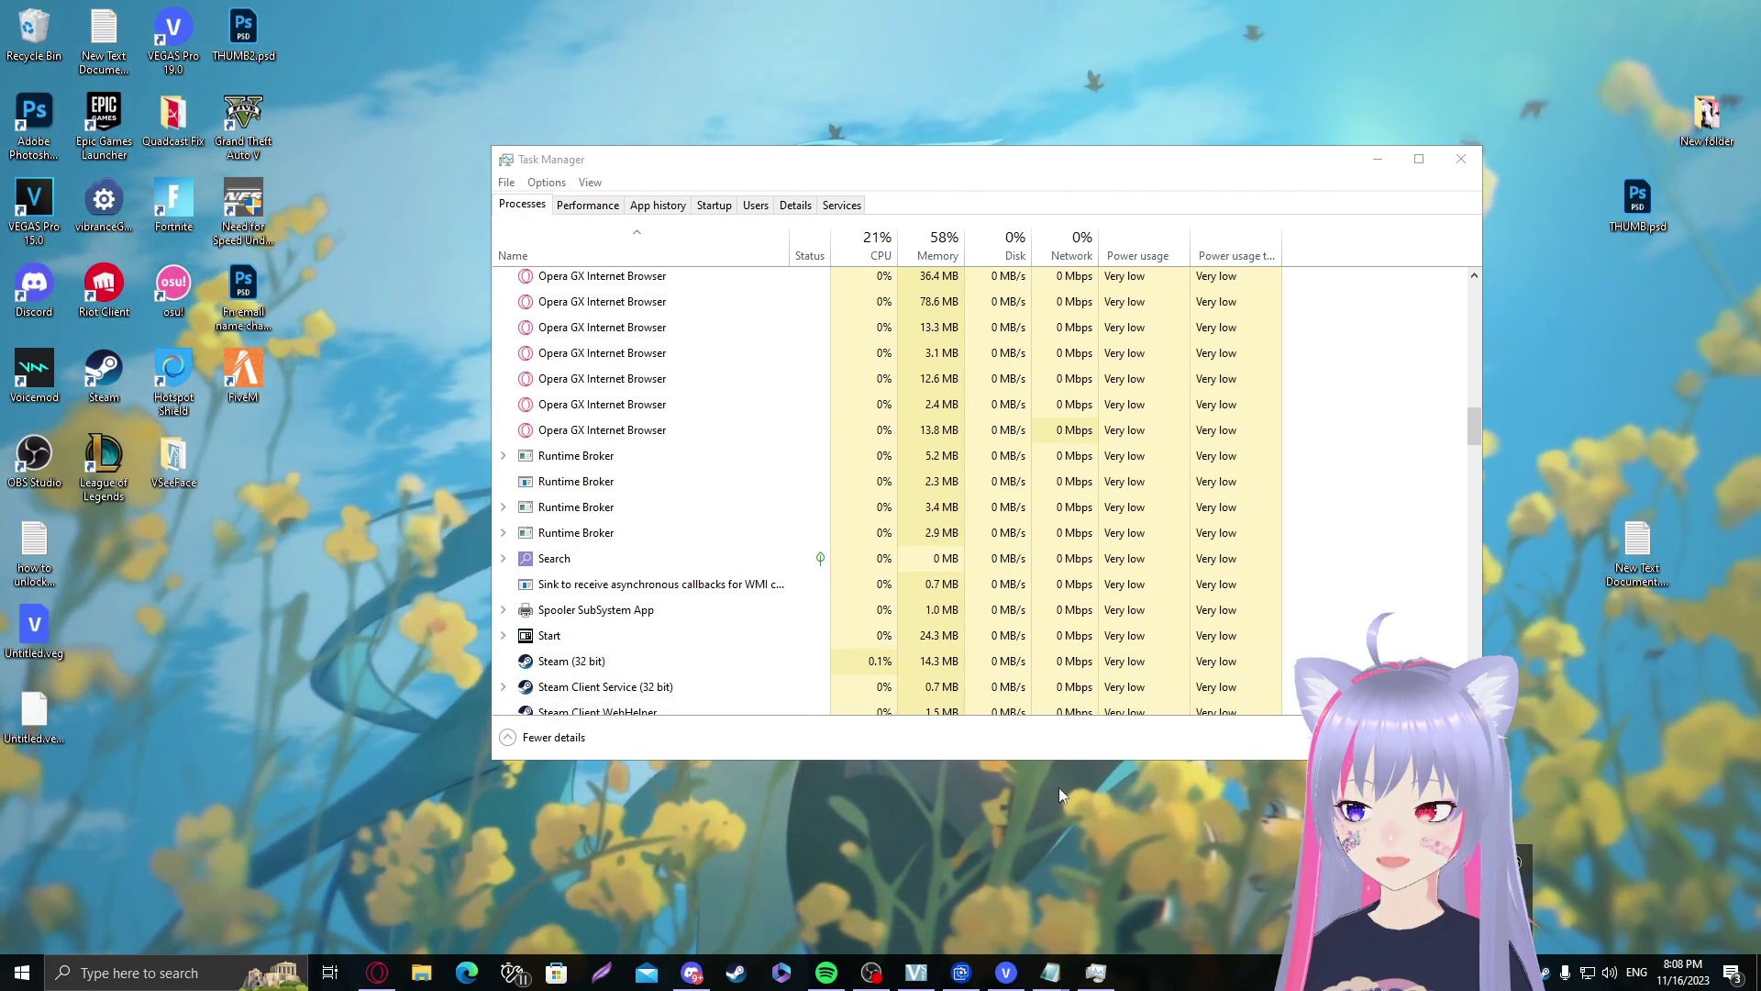
click(1461, 159)
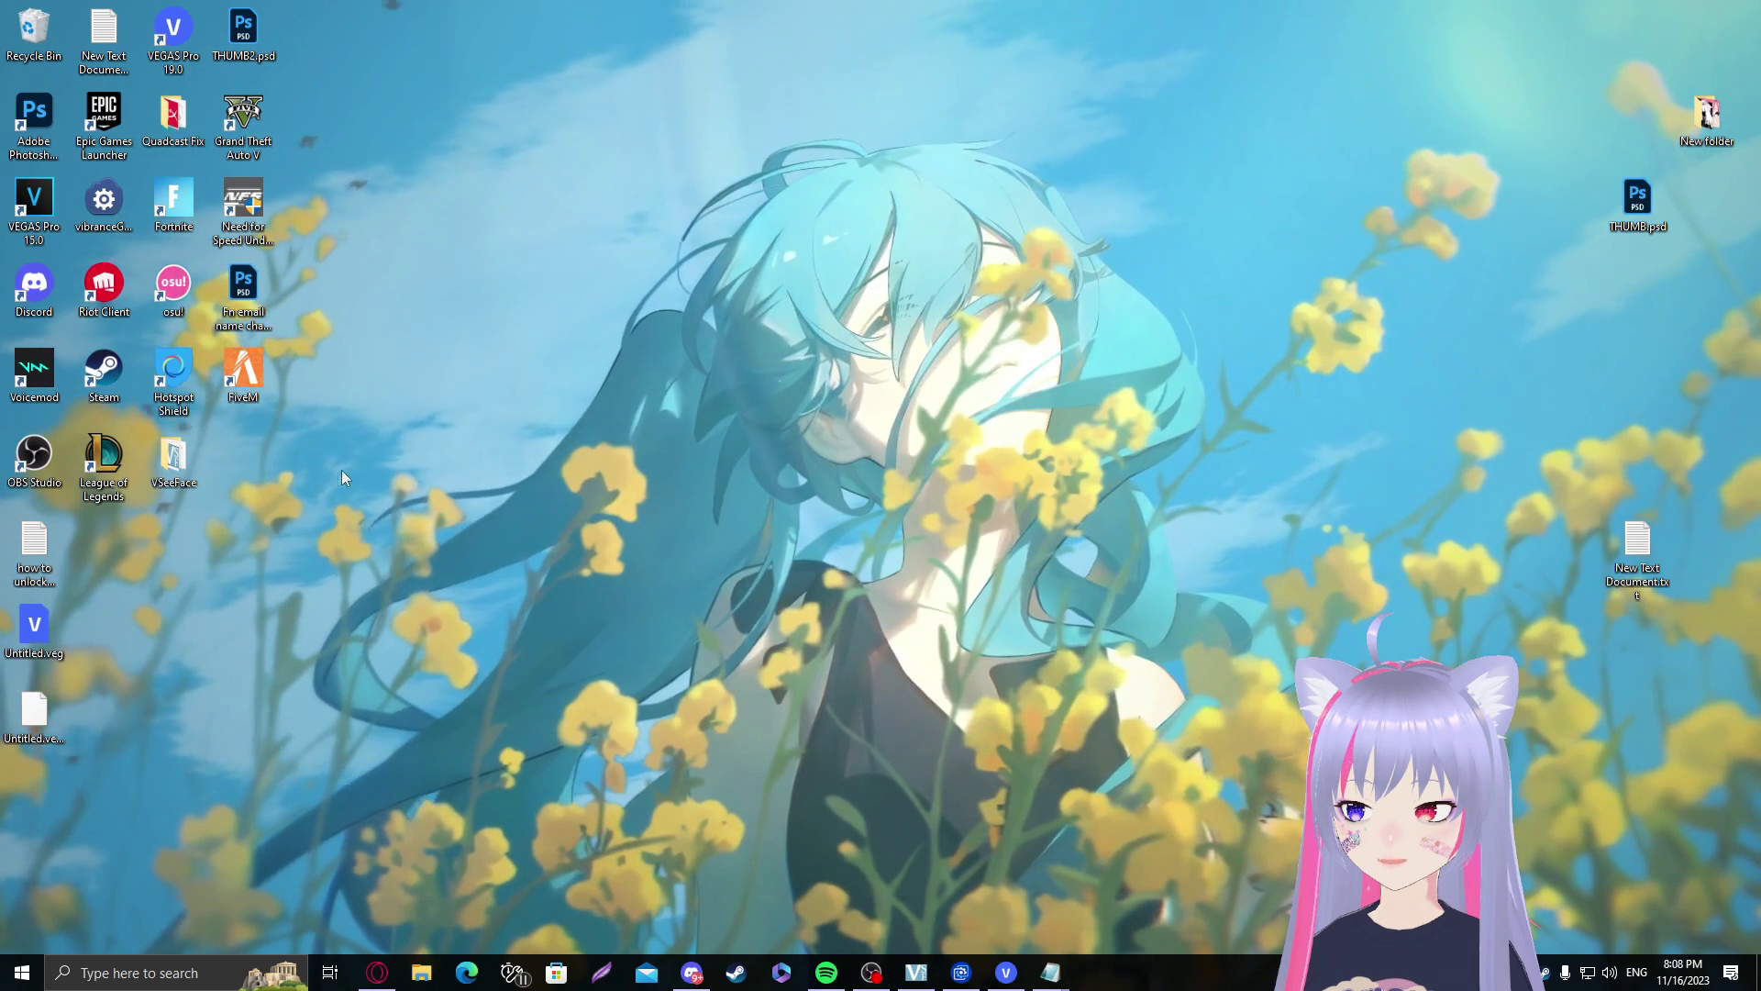
Step: From the desktop shortcut's properties, open the Riot Games\League of Legends install folder
right_click(103, 502)
click(161, 478)
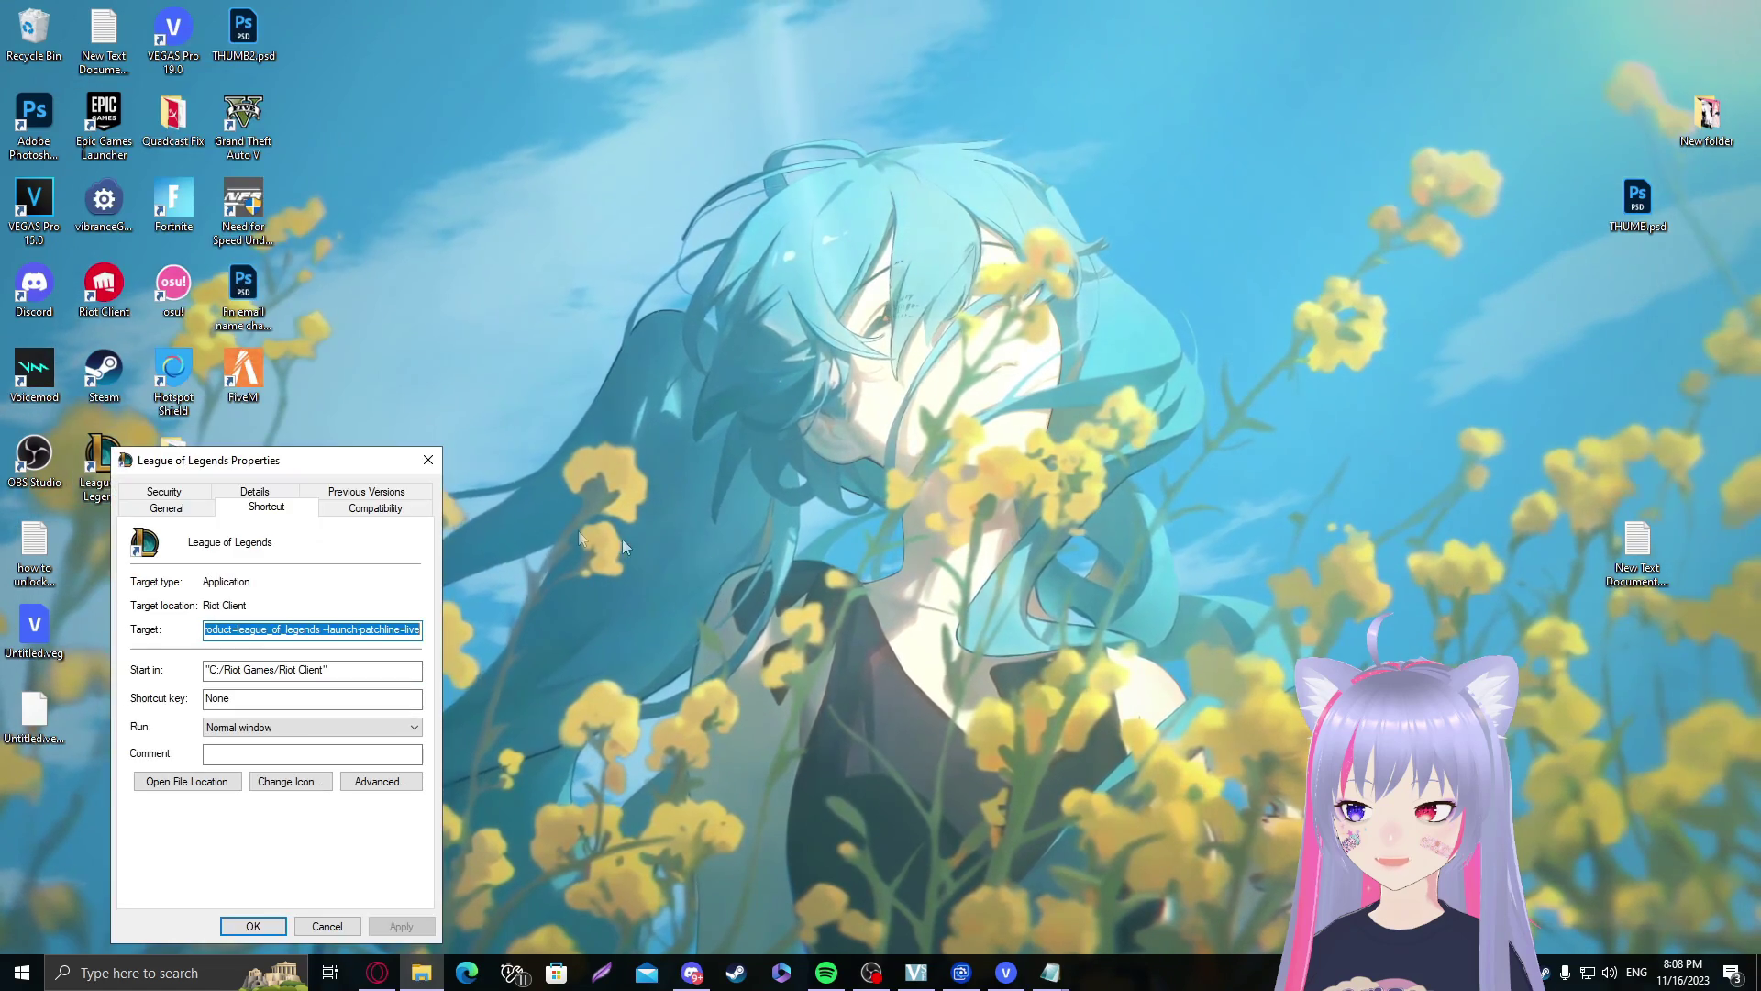
drag(276, 460, 567, 260)
click(456, 580)
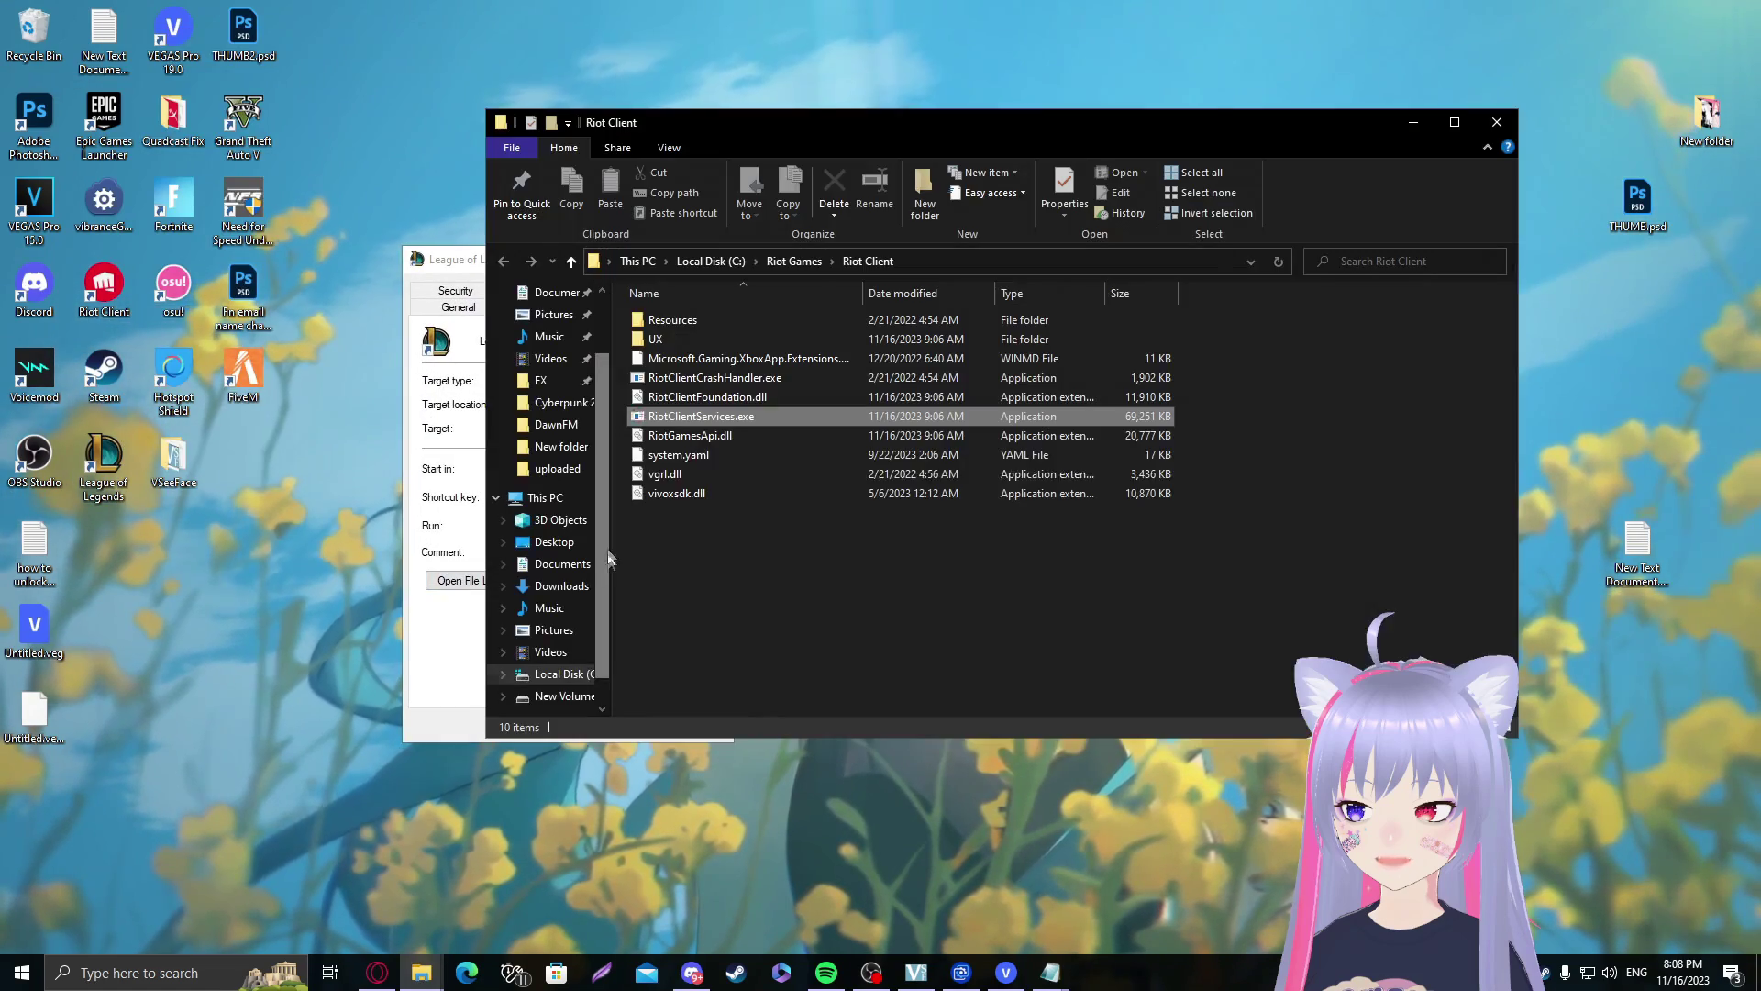
click(806, 272)
double_click(697, 319)
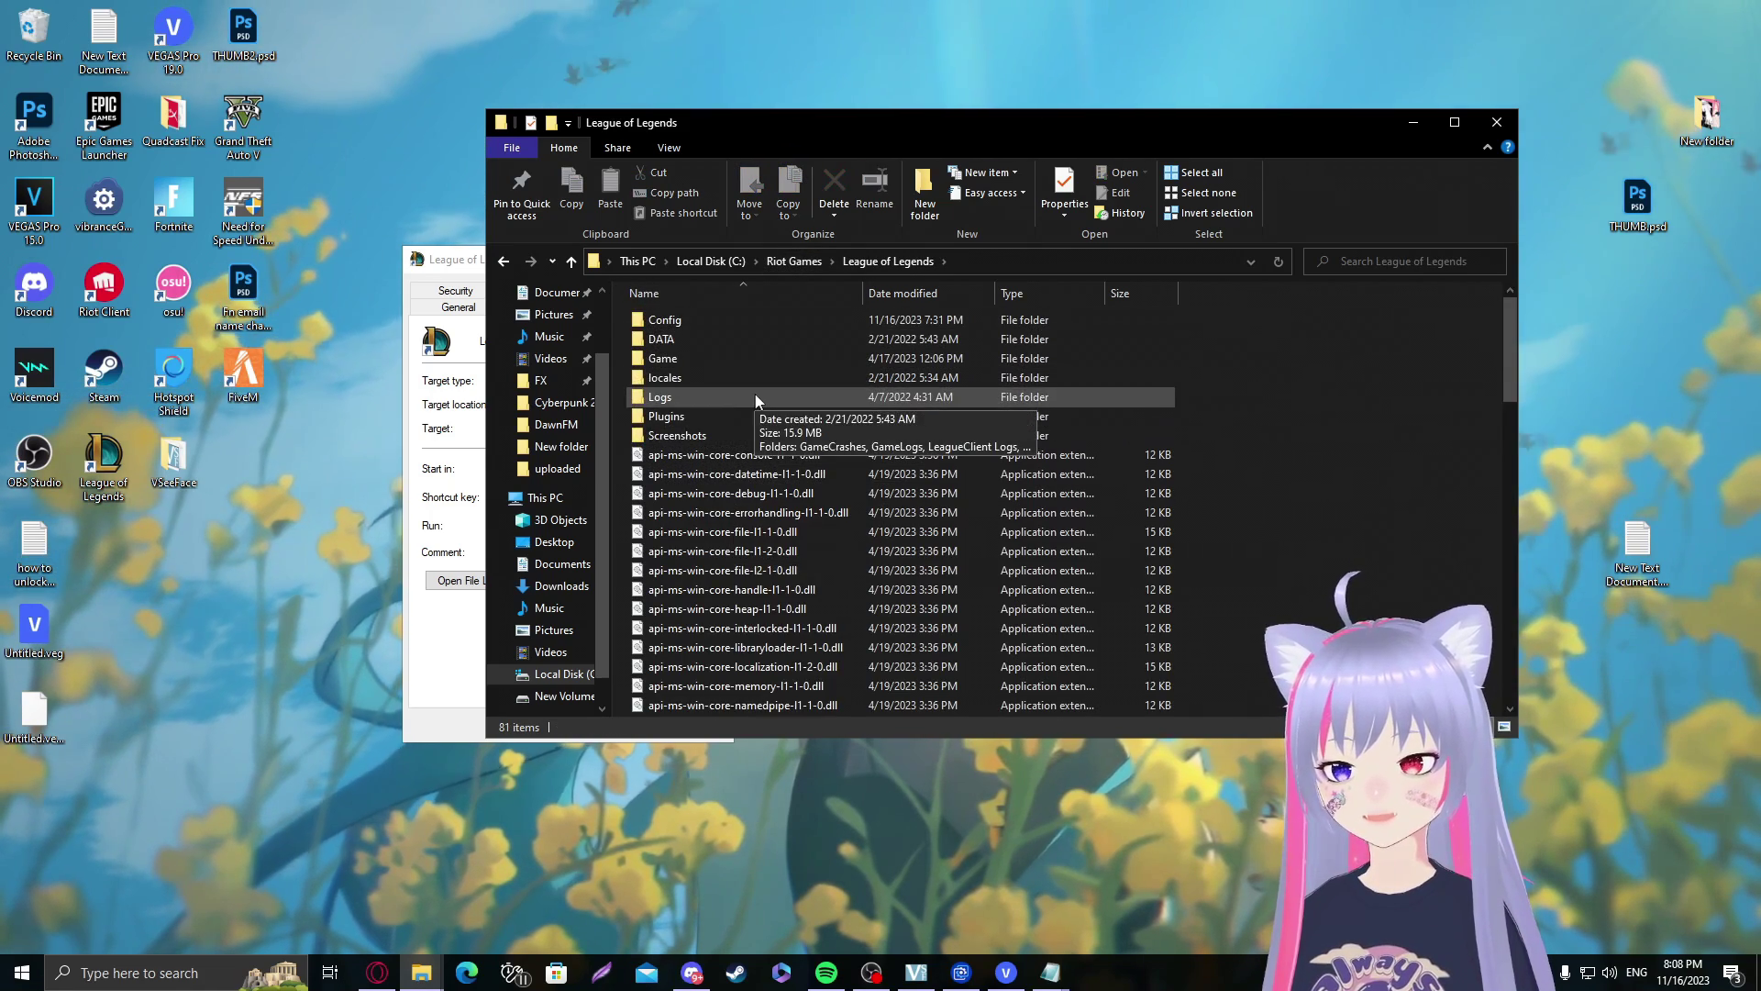
scroll(755, 401, down, 18)
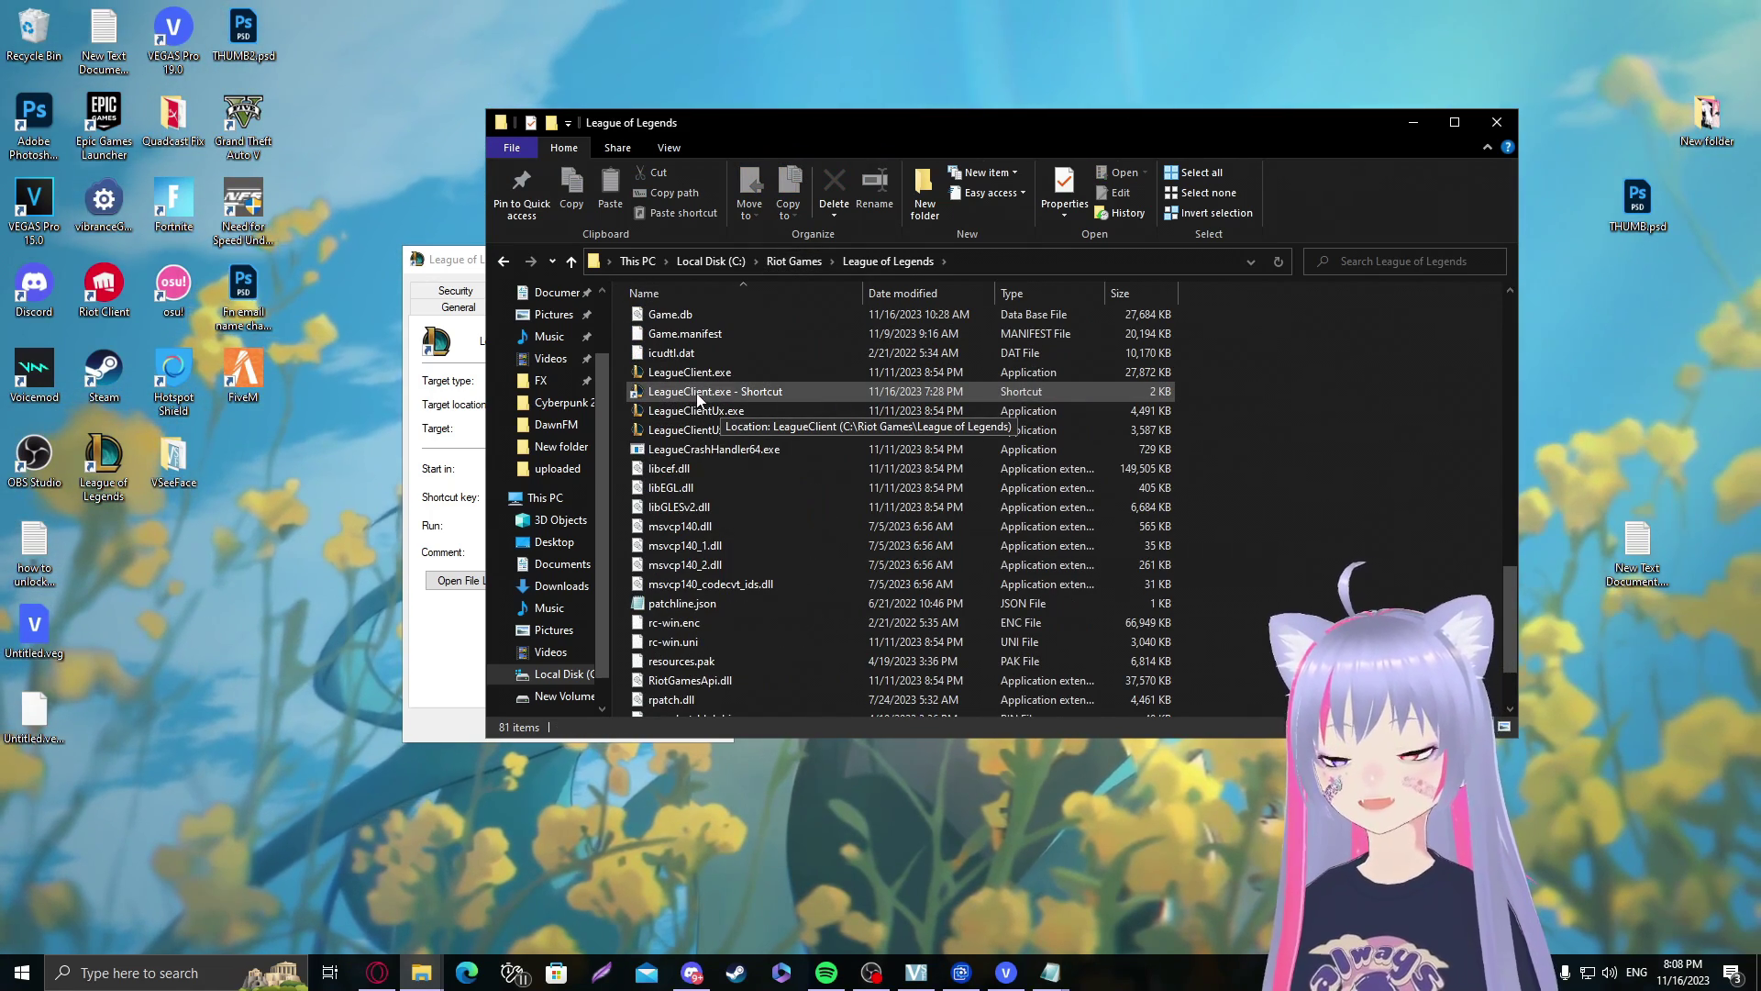
Step: Replace ko_KR with en_GB in the LeagueClient.exe shortcut's Target and apply the change
right_click(697, 396)
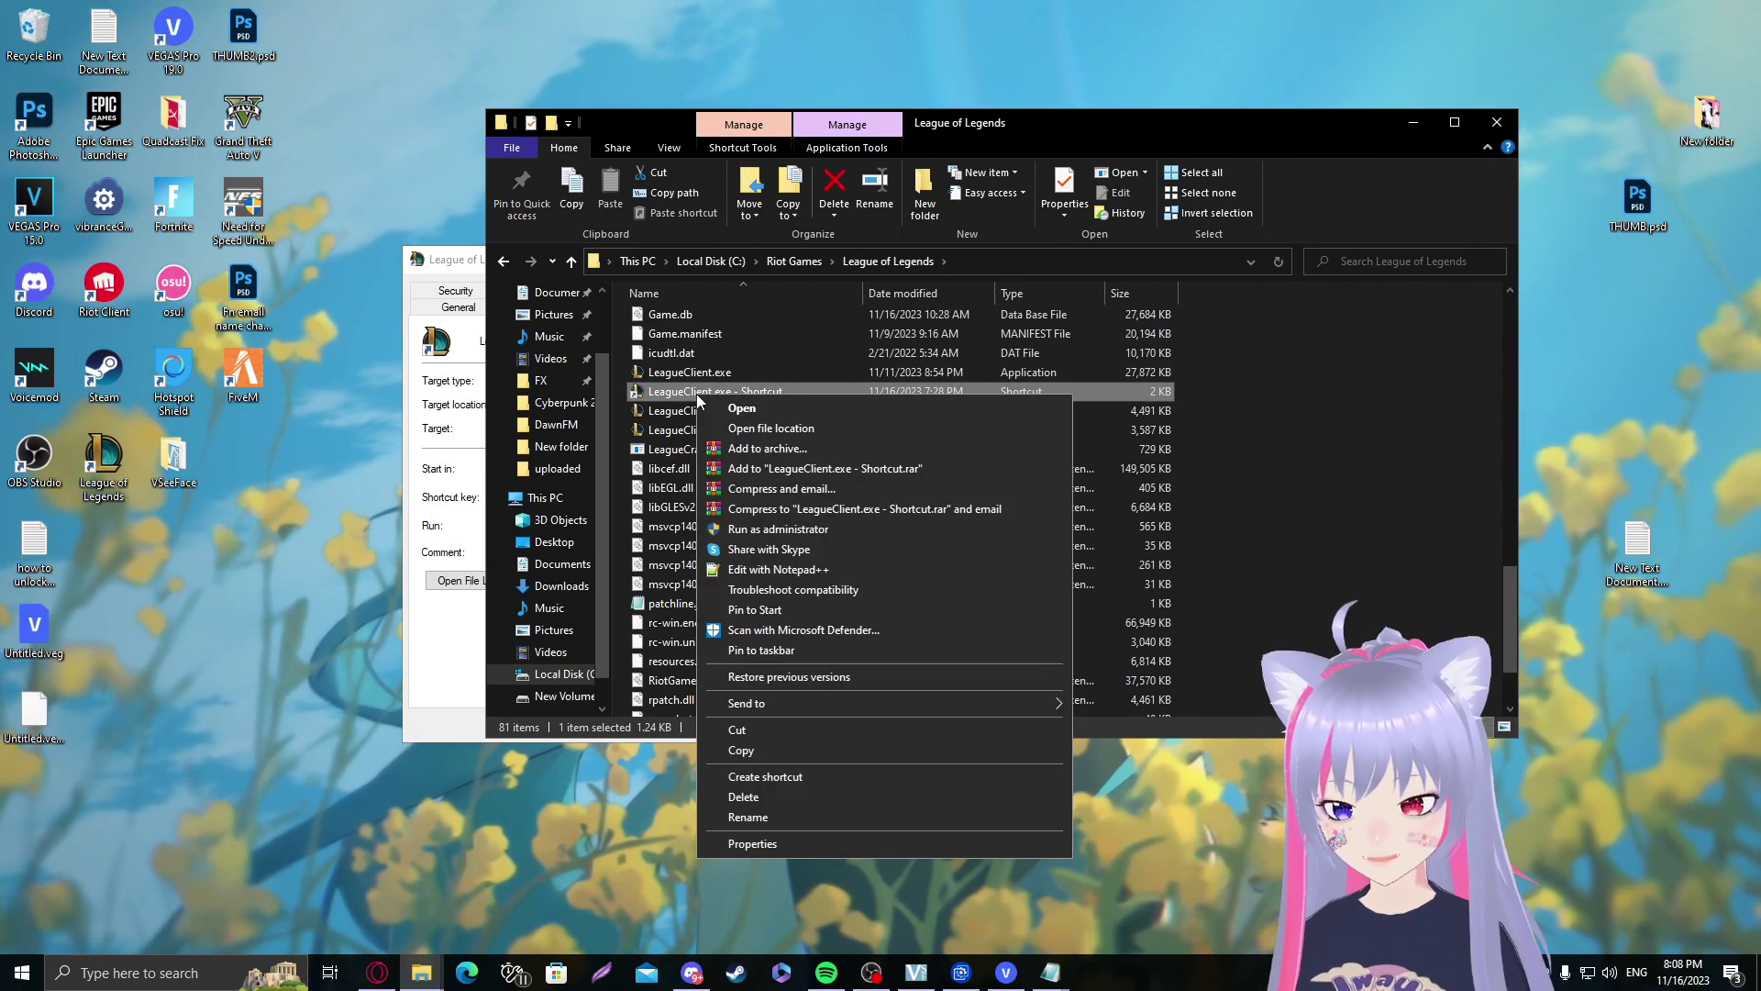
click(752, 844)
click(993, 578)
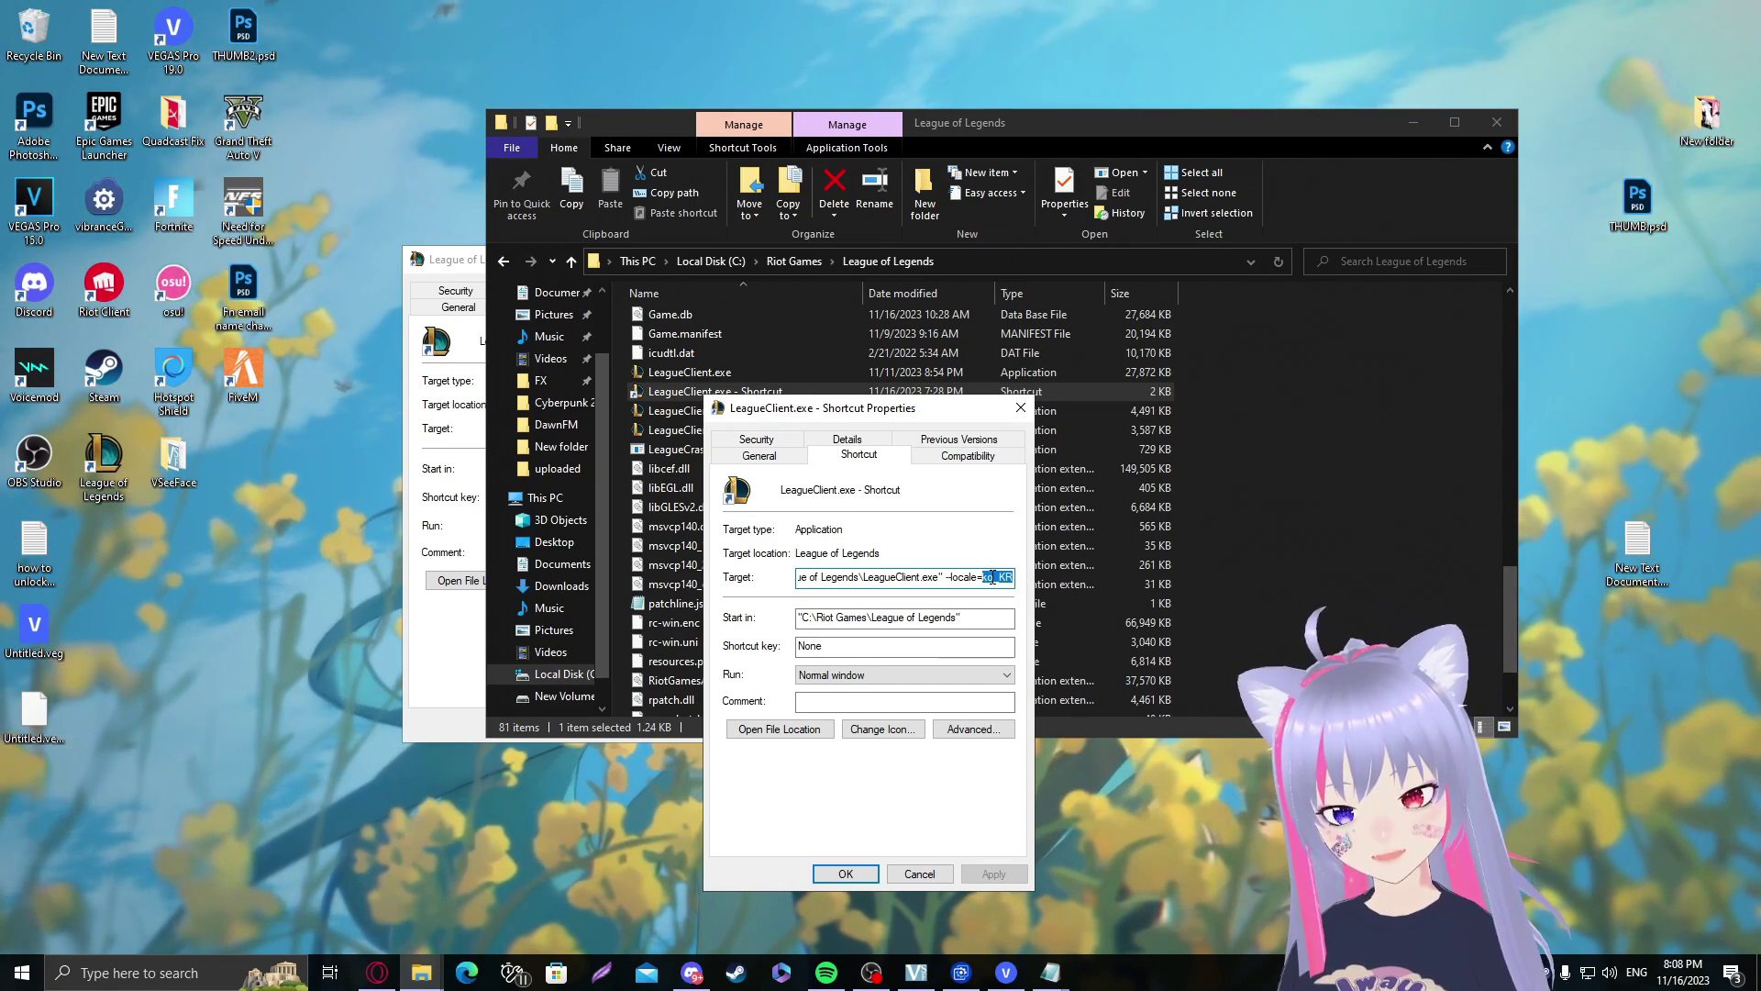
text(en)
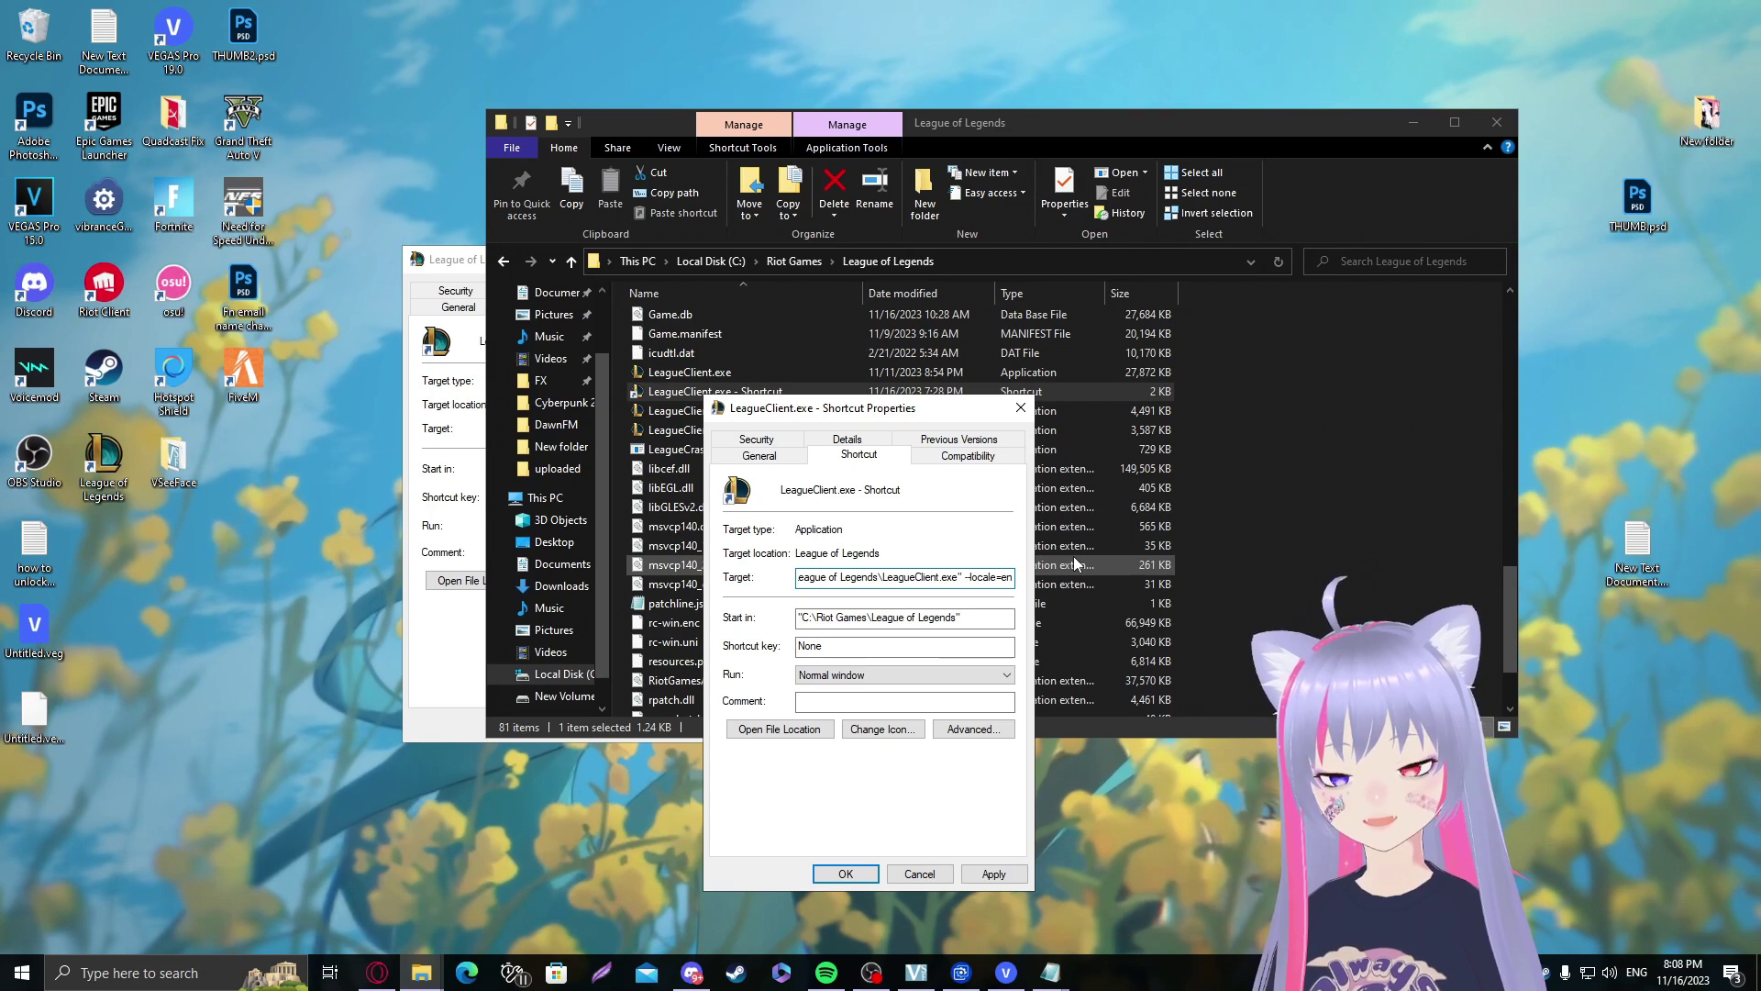
text(_)
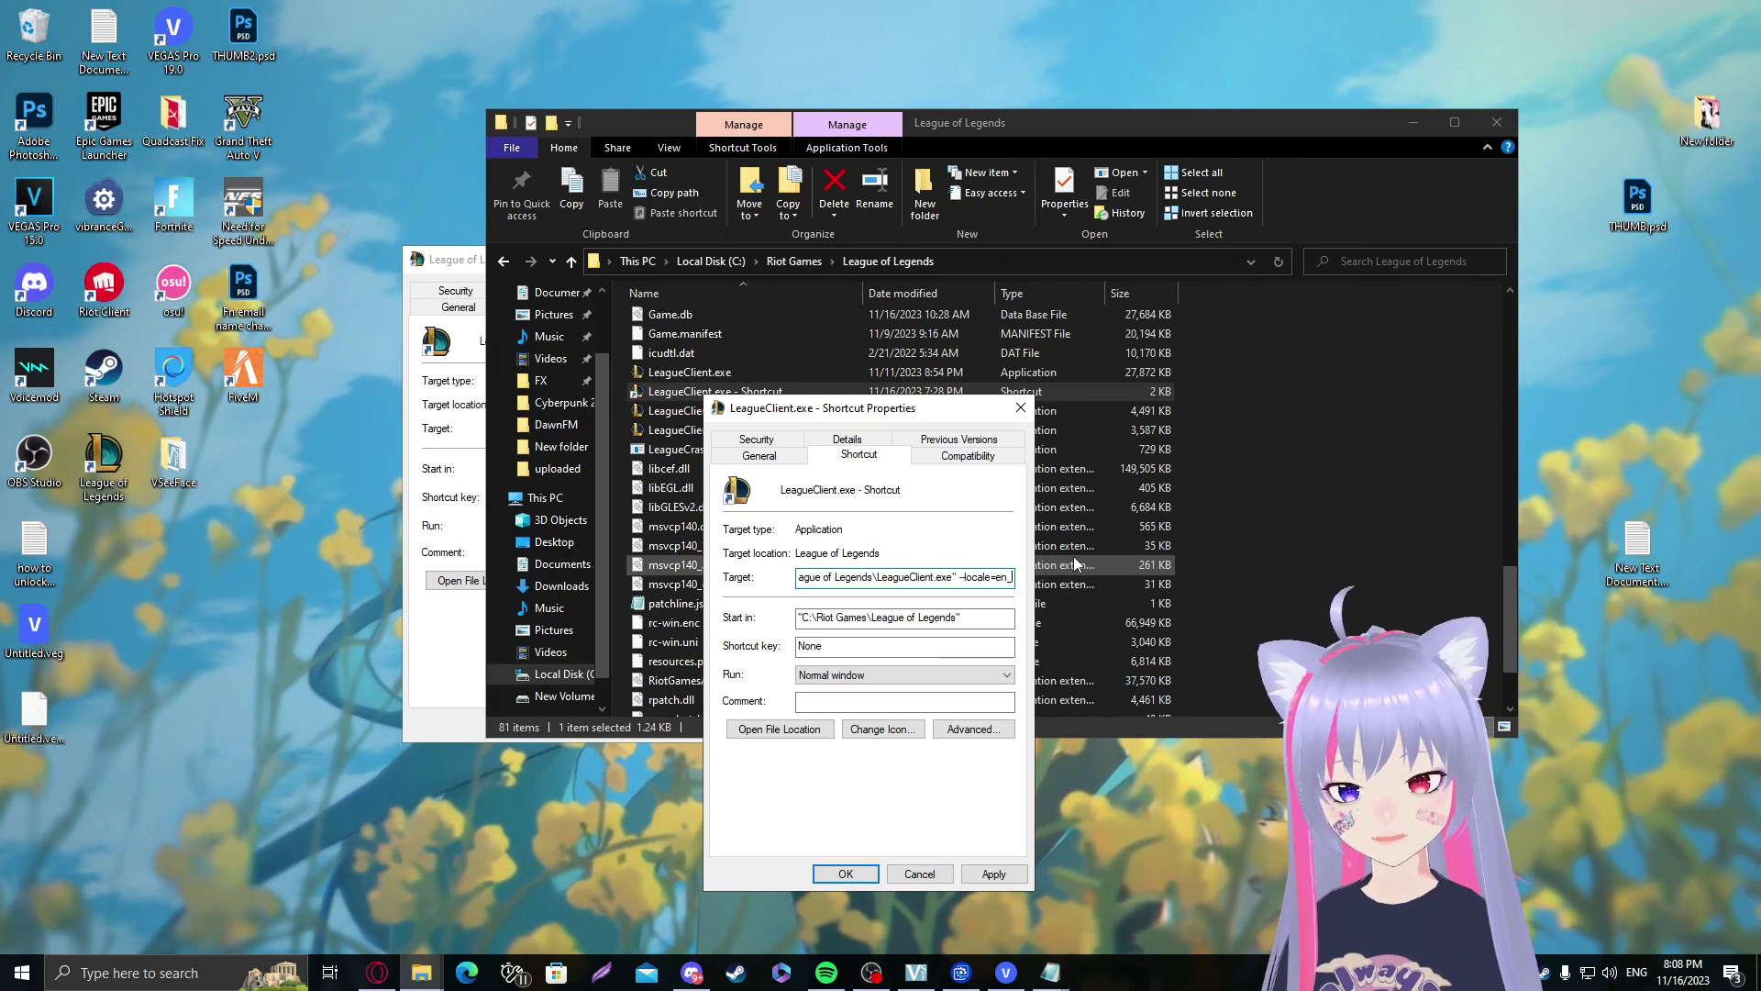
text(GB)
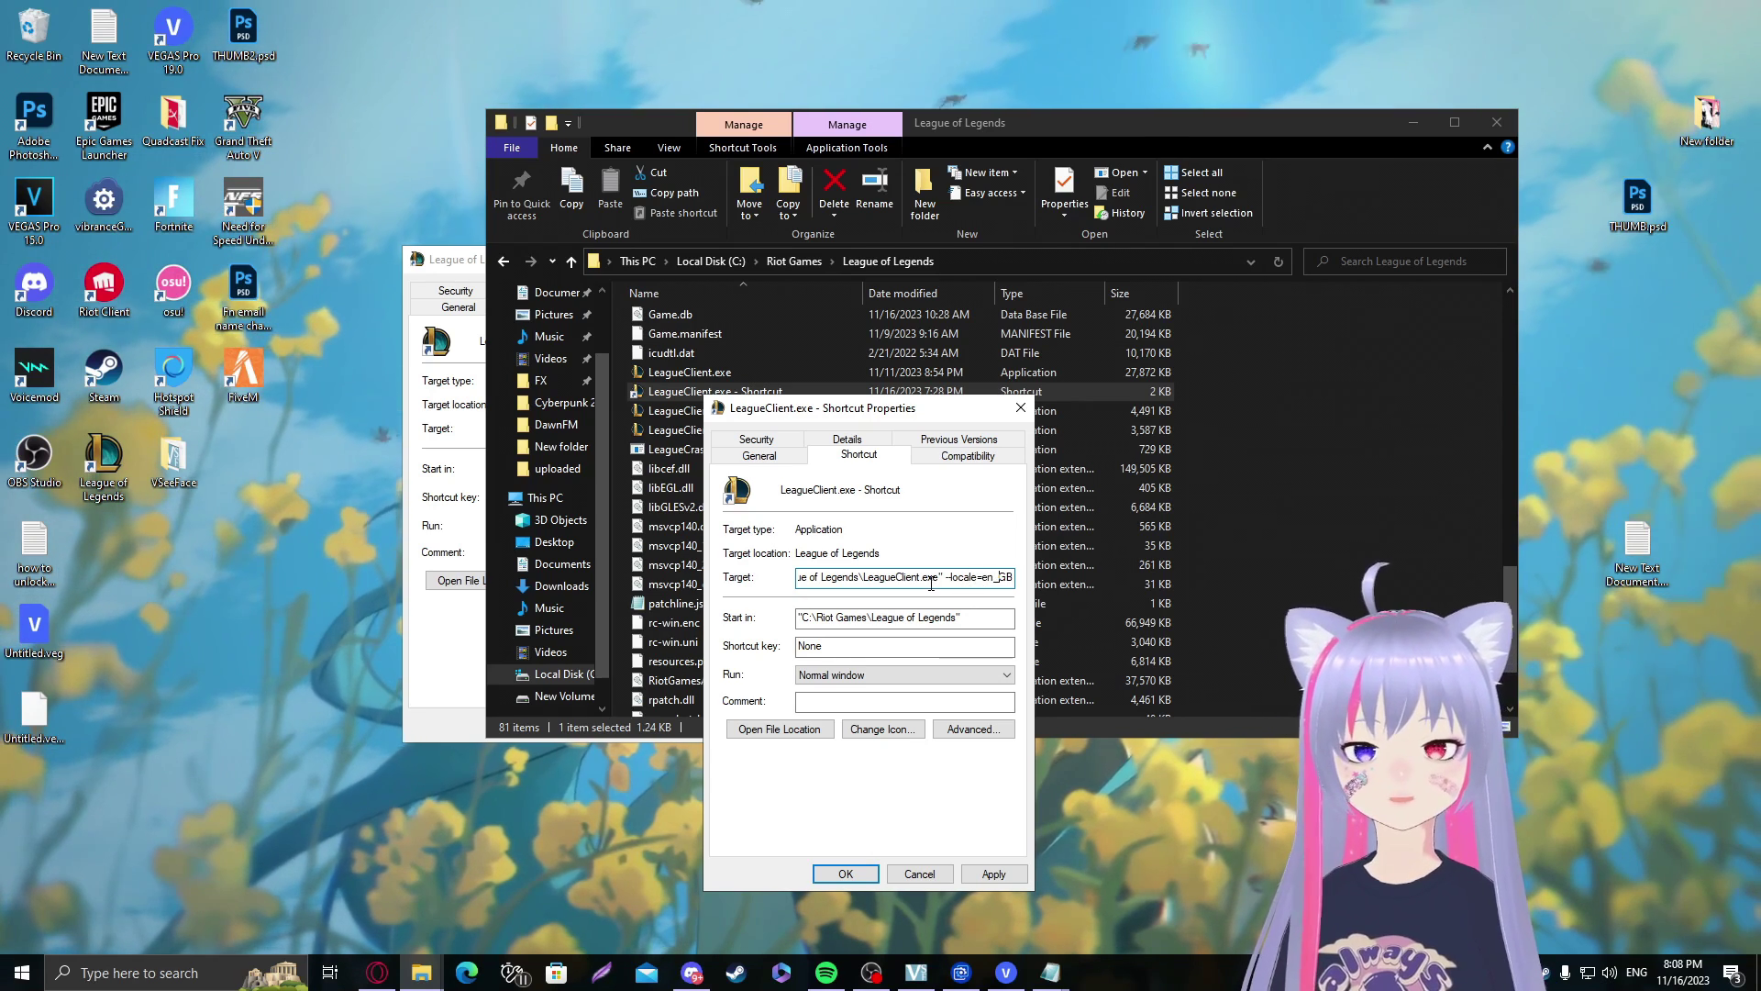
key(alt+a)
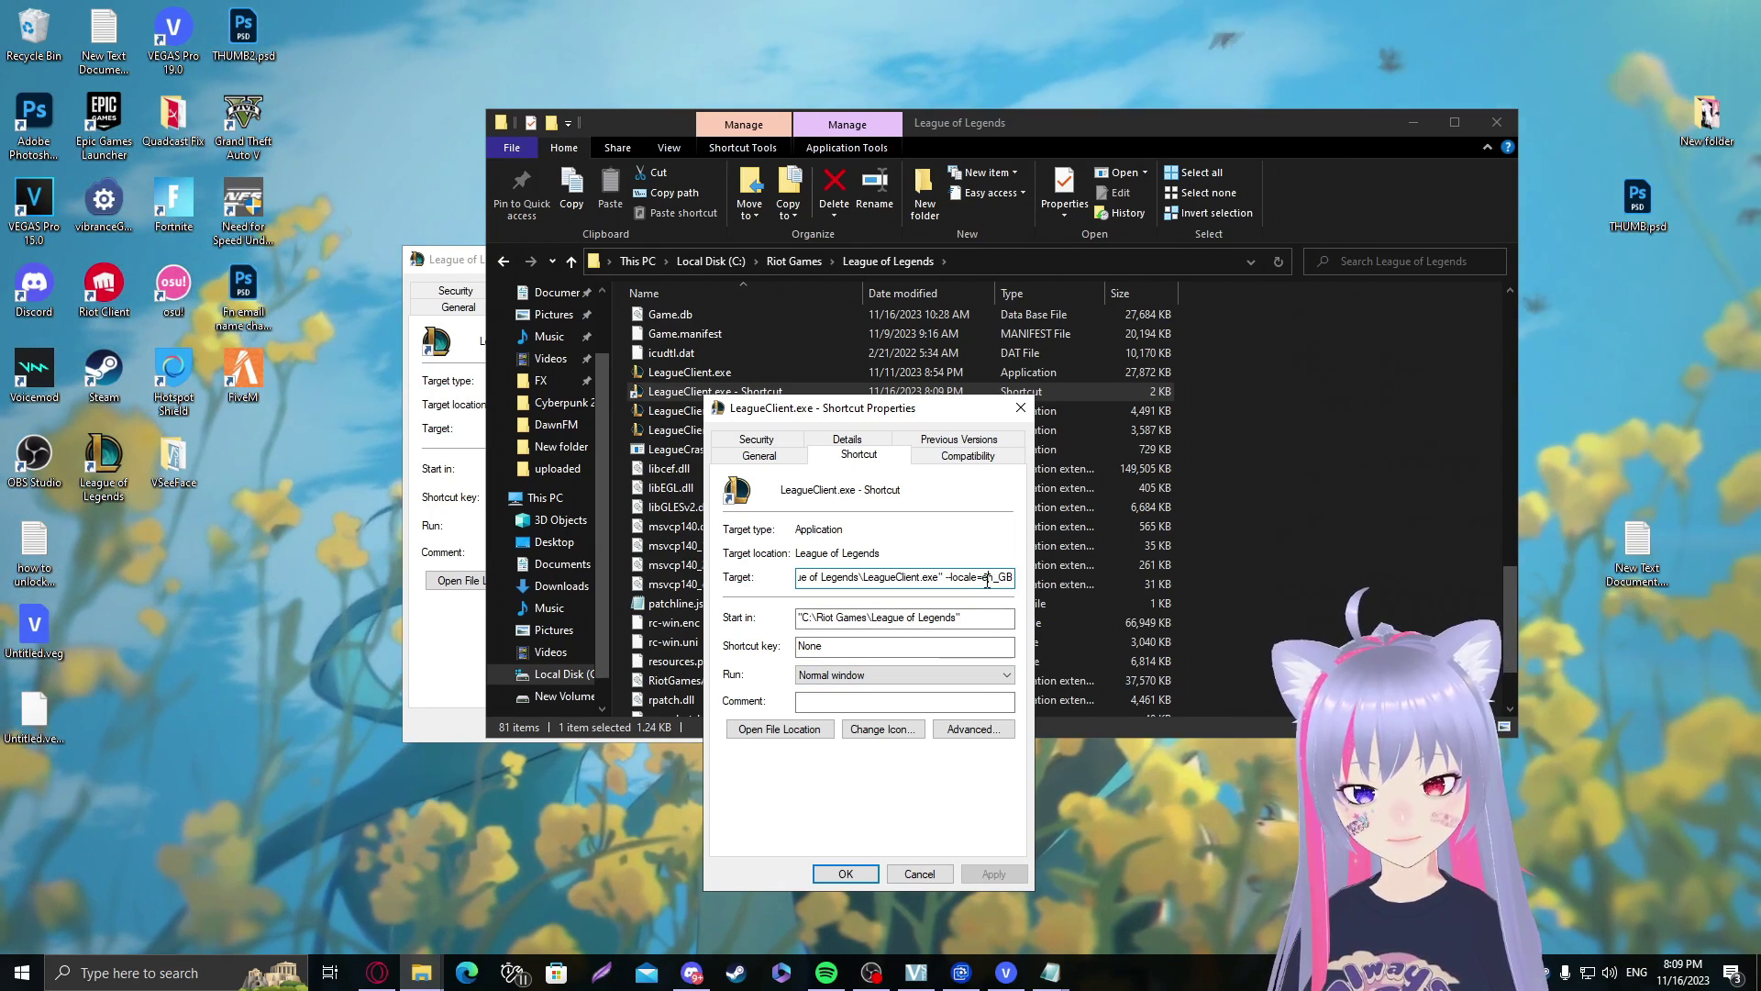
Step: Confirm the shortcut properties with OK and run the en_GB LeagueClient.exe shortcut as administrator
click(845, 873)
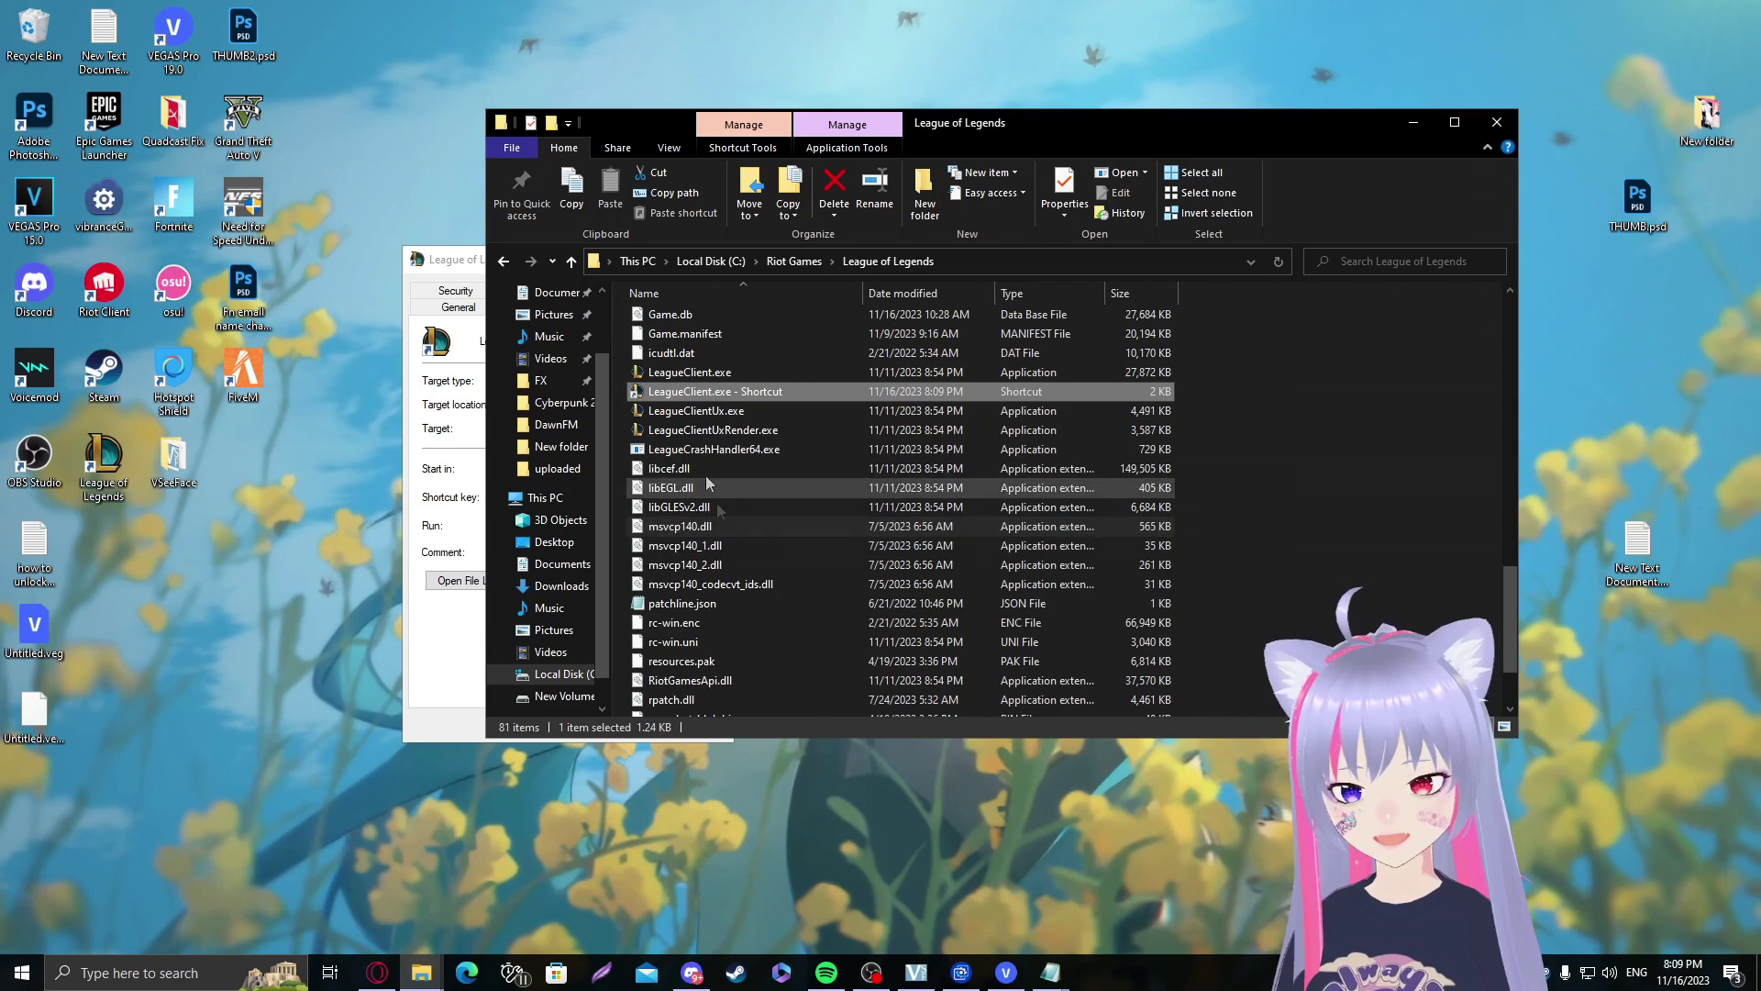
right_click(695, 395)
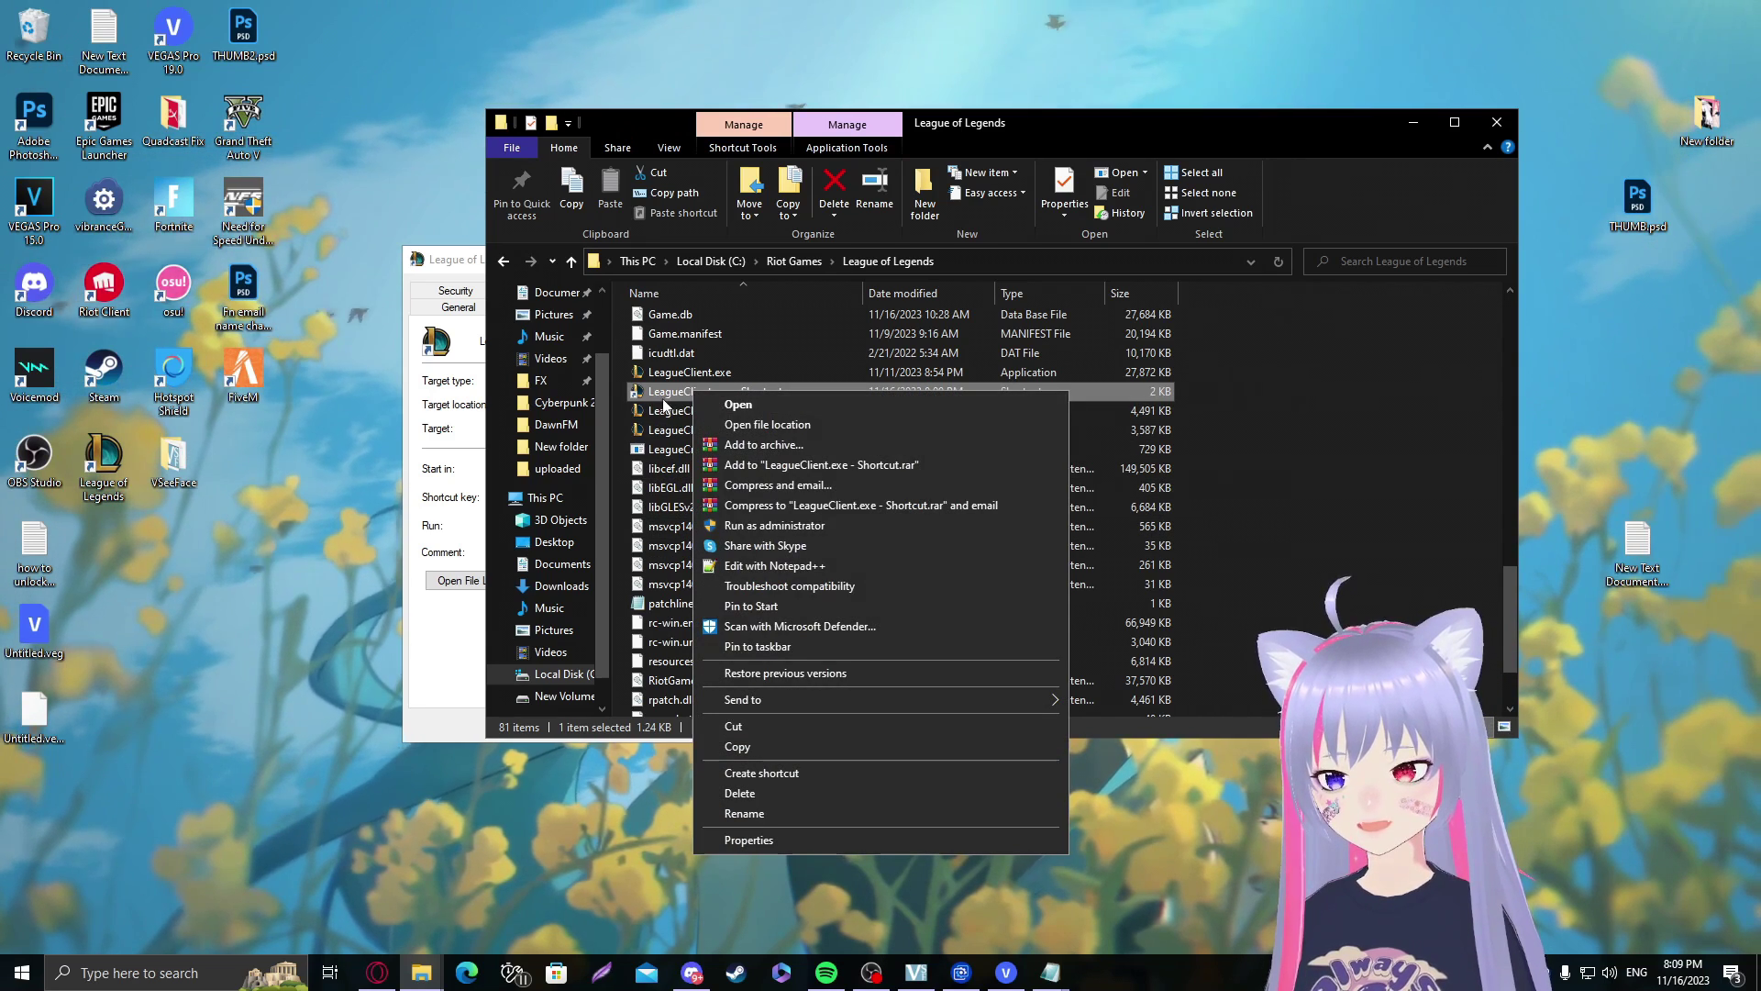
click(663, 403)
right_click(804, 393)
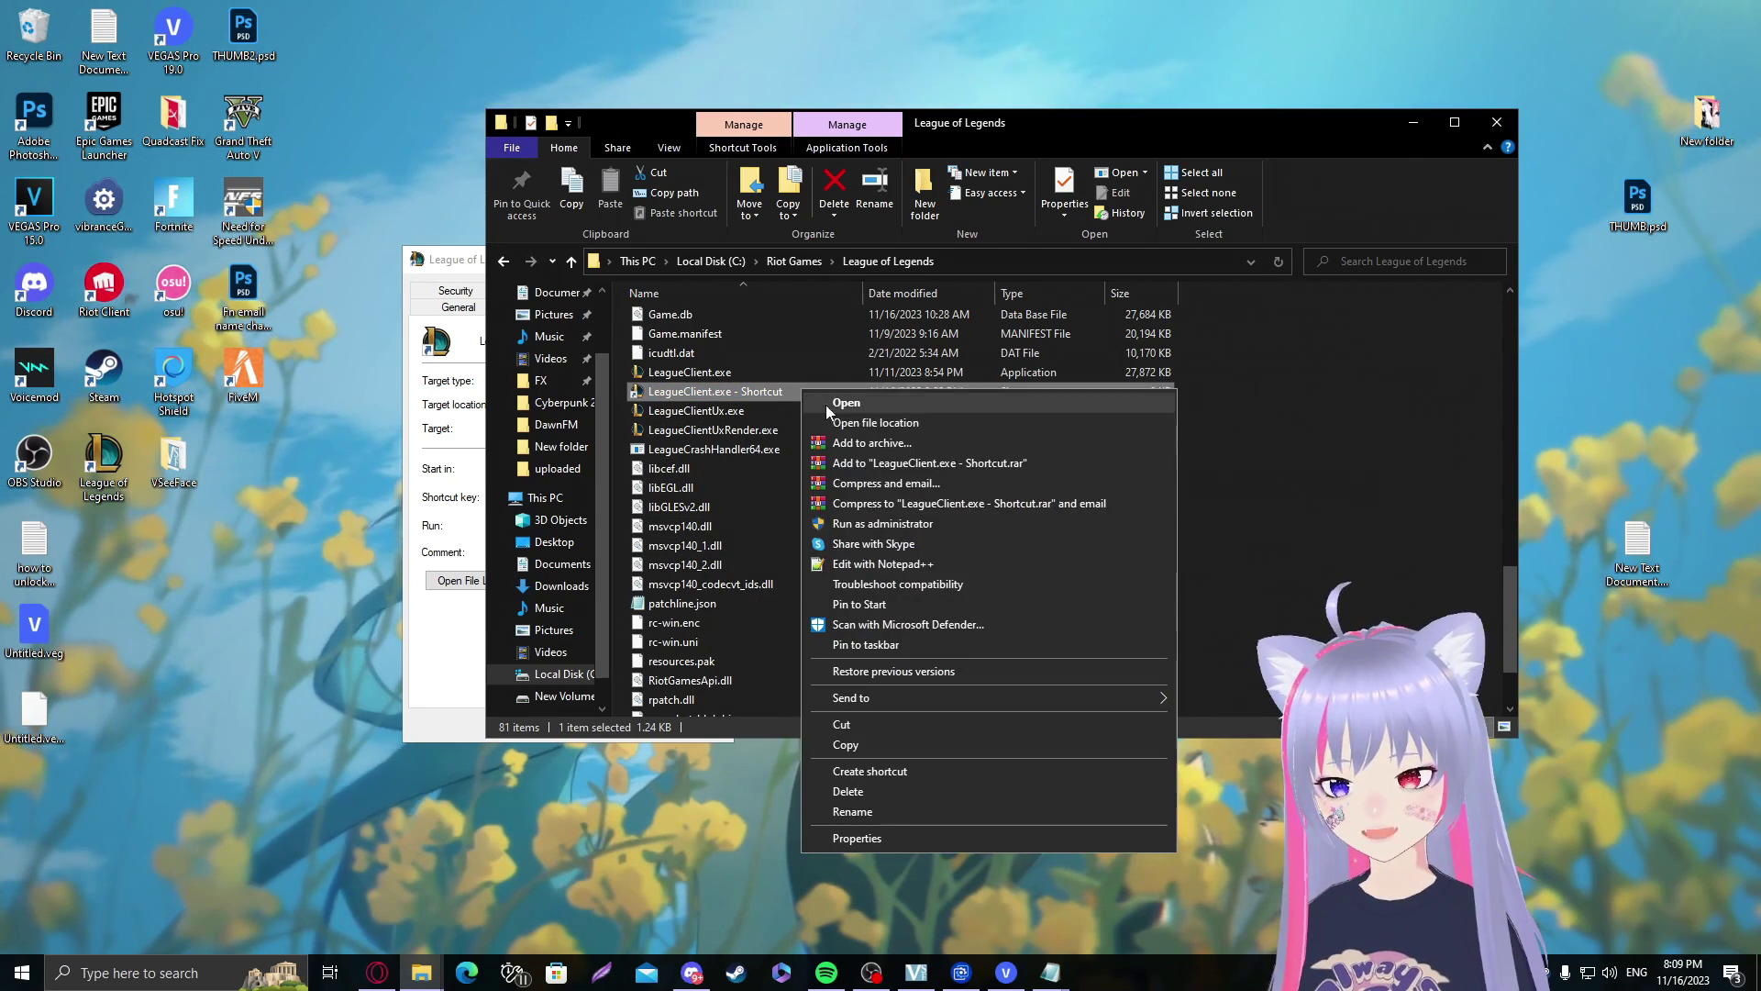
click(881, 523)
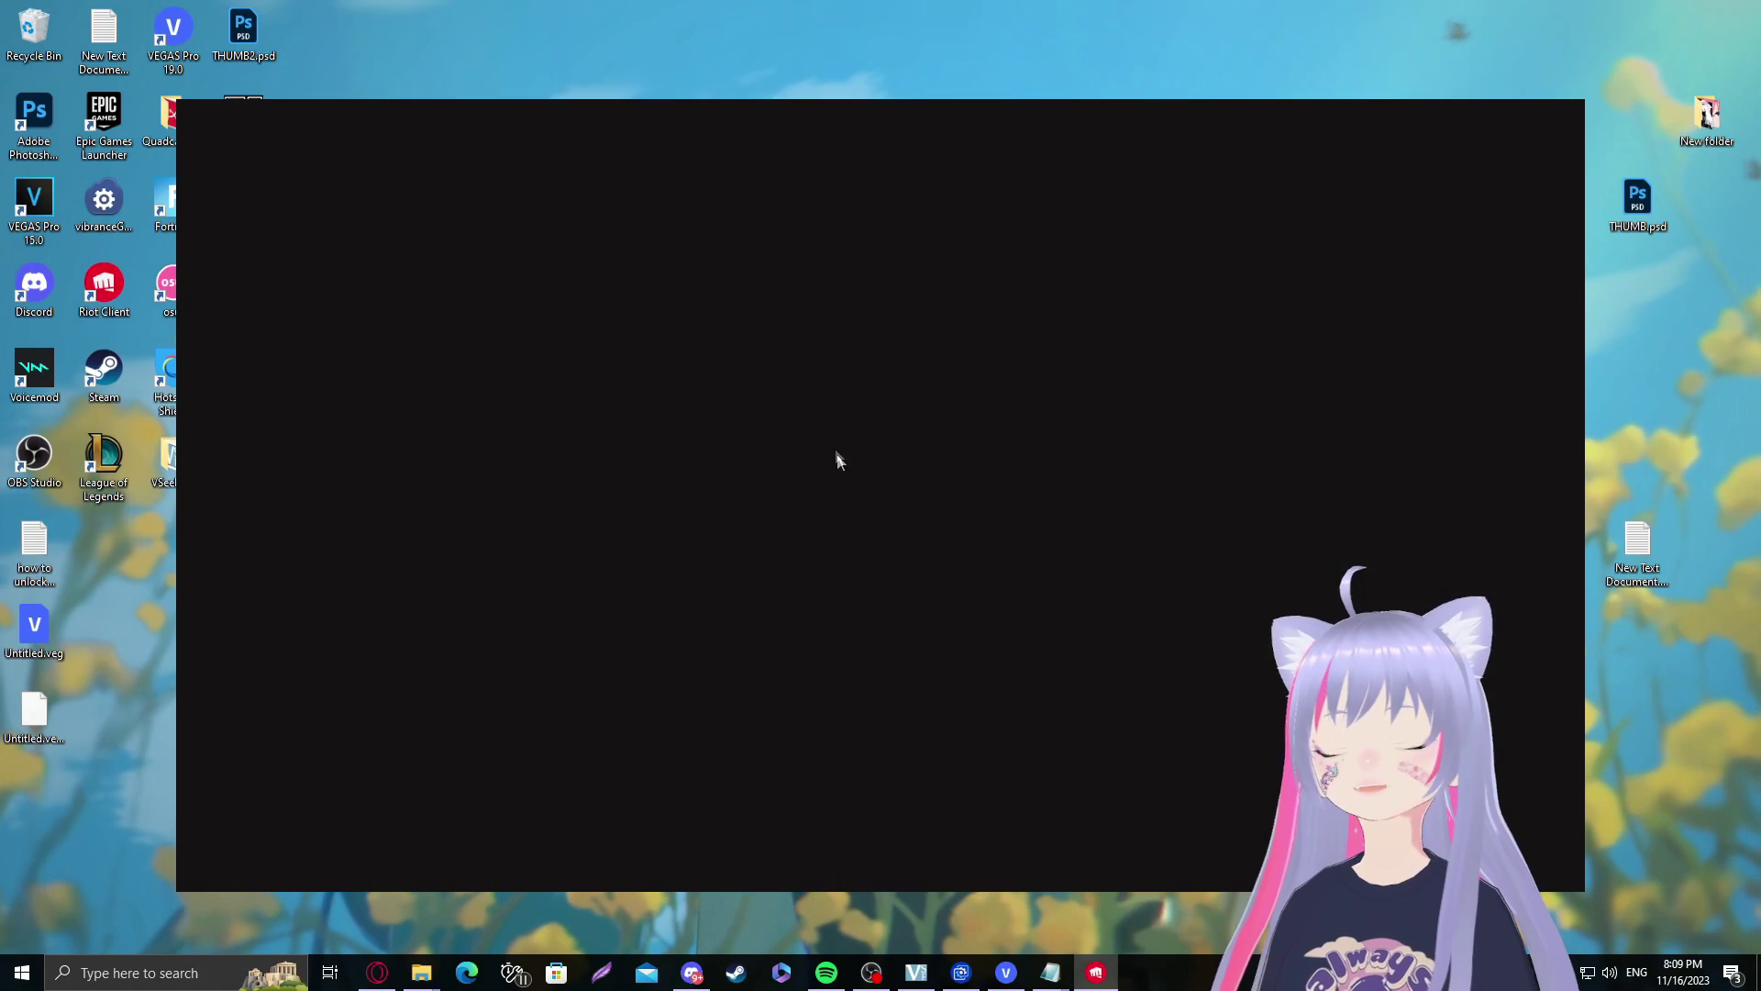